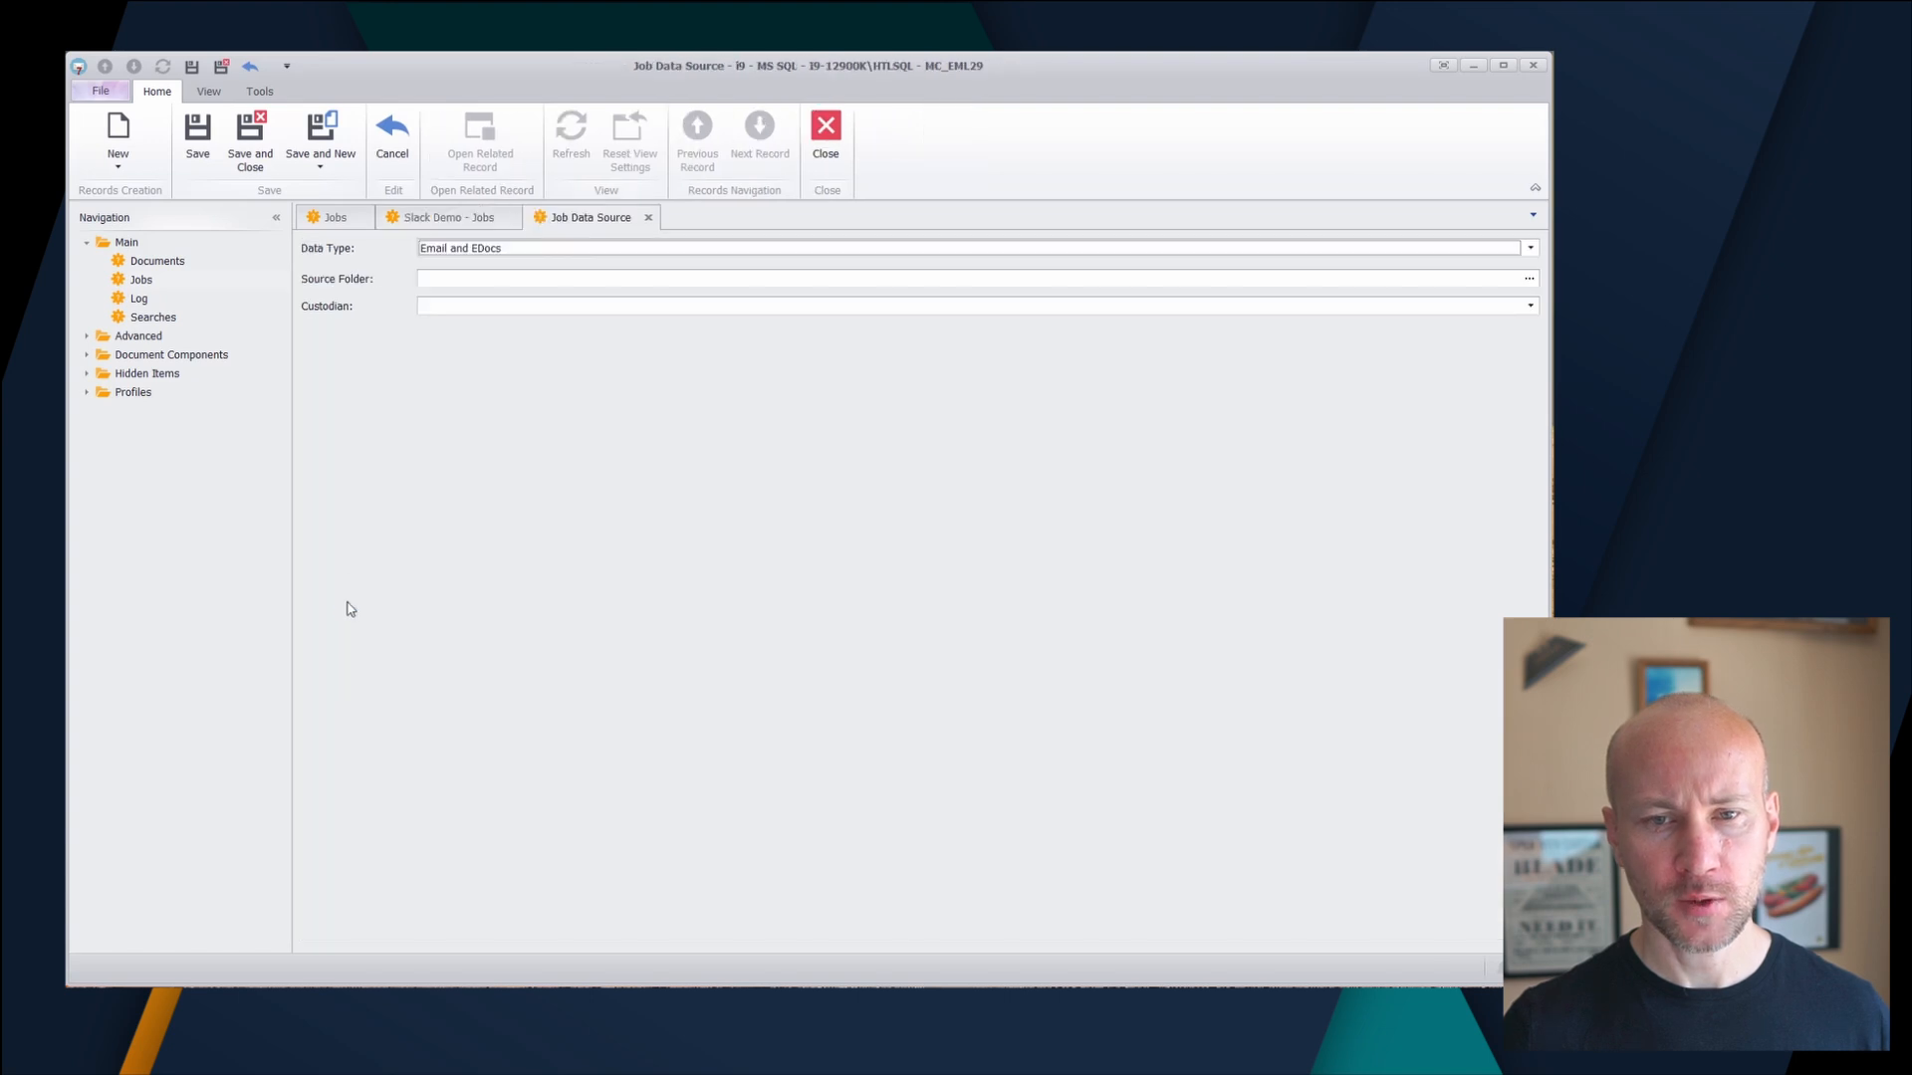
# - Set the job data source's data type to Slack and its source folder to H:\SampleDataForDemos\Slack1
pyautogui.click(497, 255)
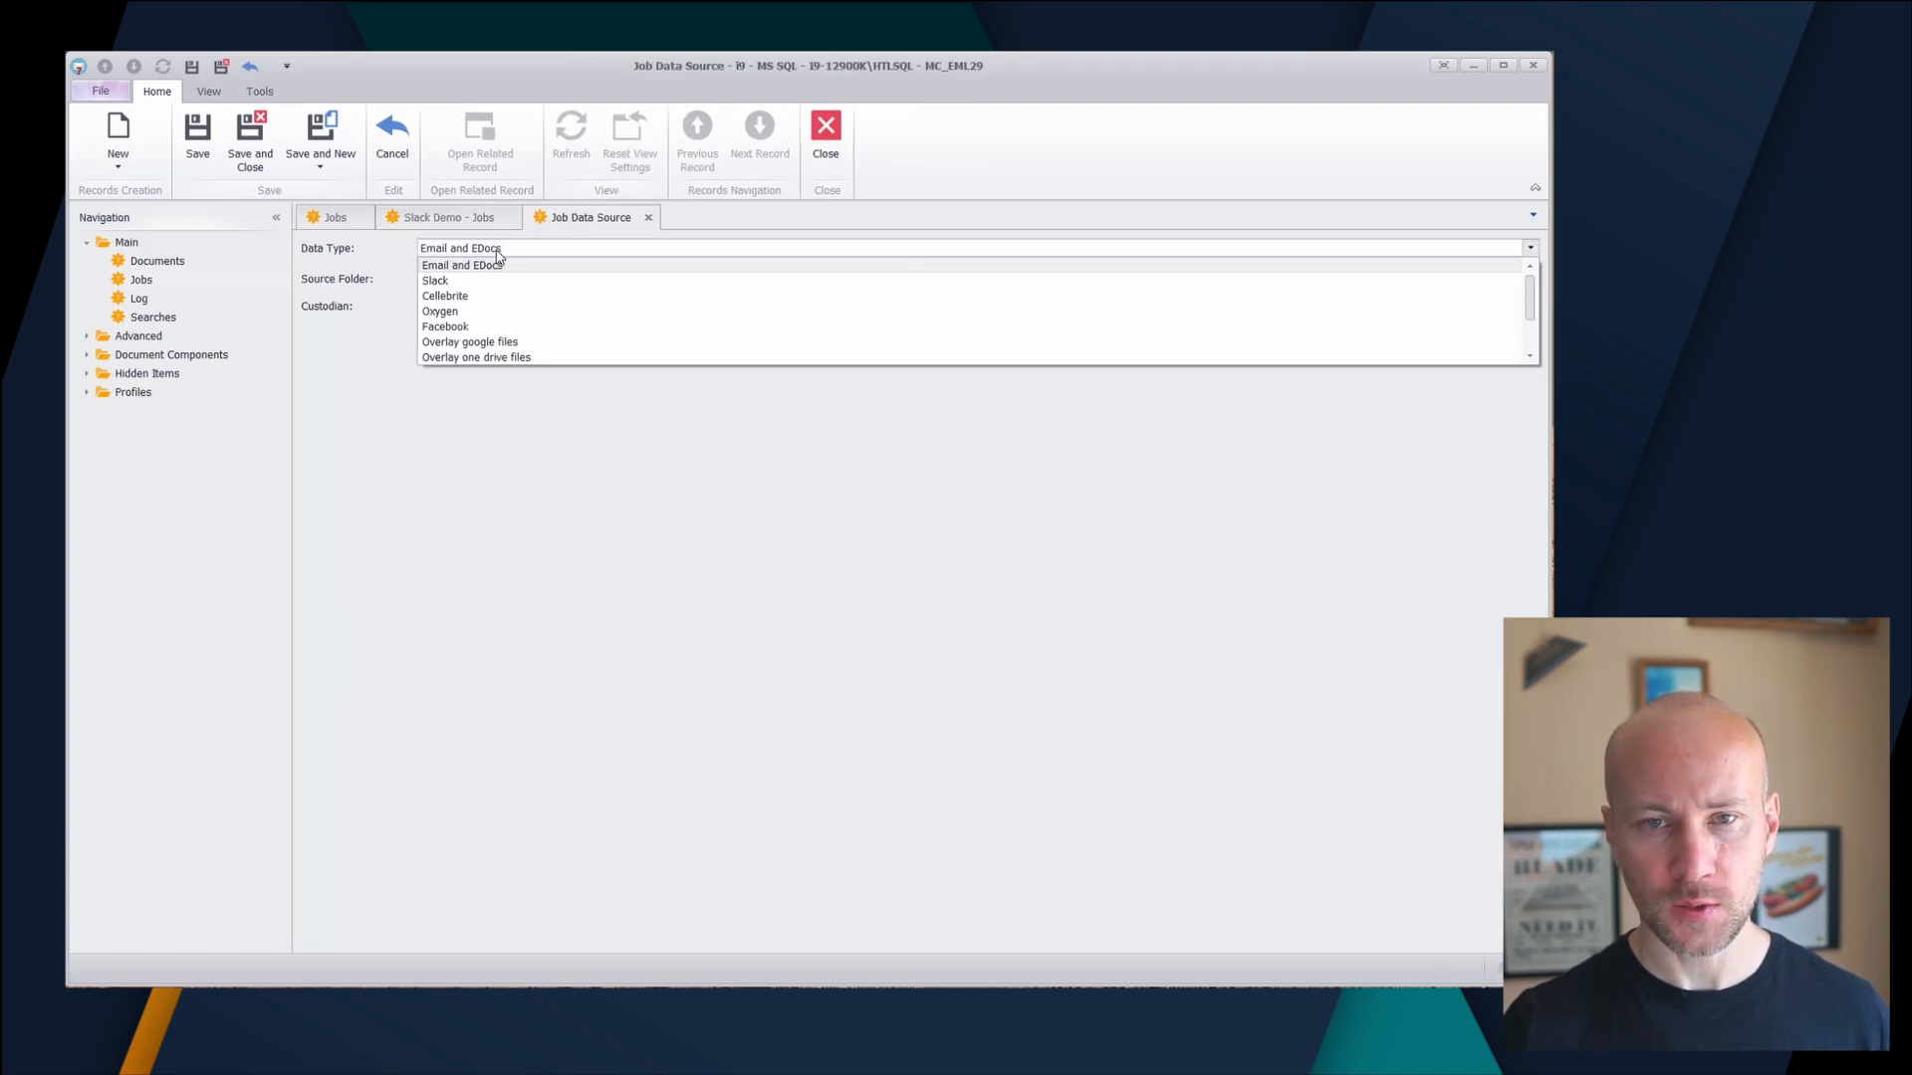
pyautogui.click(495, 281)
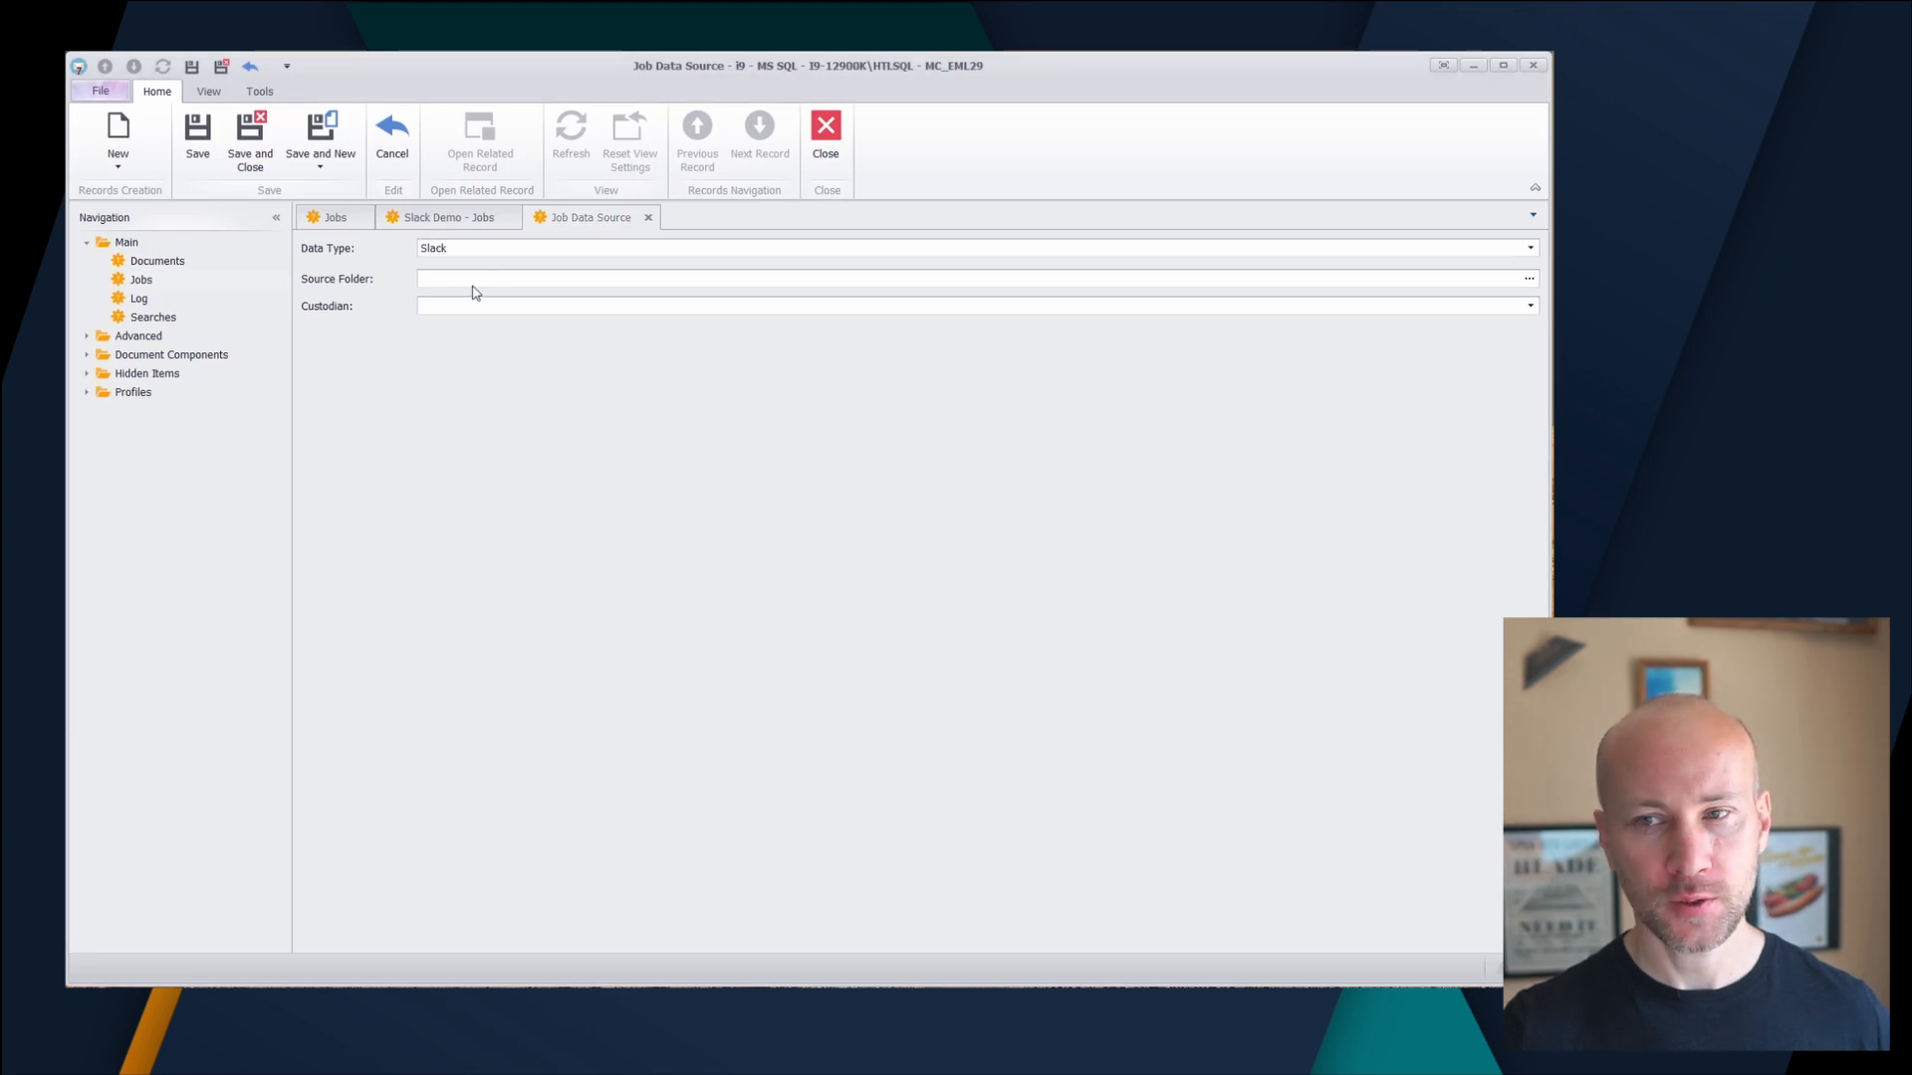
pyautogui.click(471, 277)
pyautogui.write('H:\\SampleDataForDemos\\Slack1')
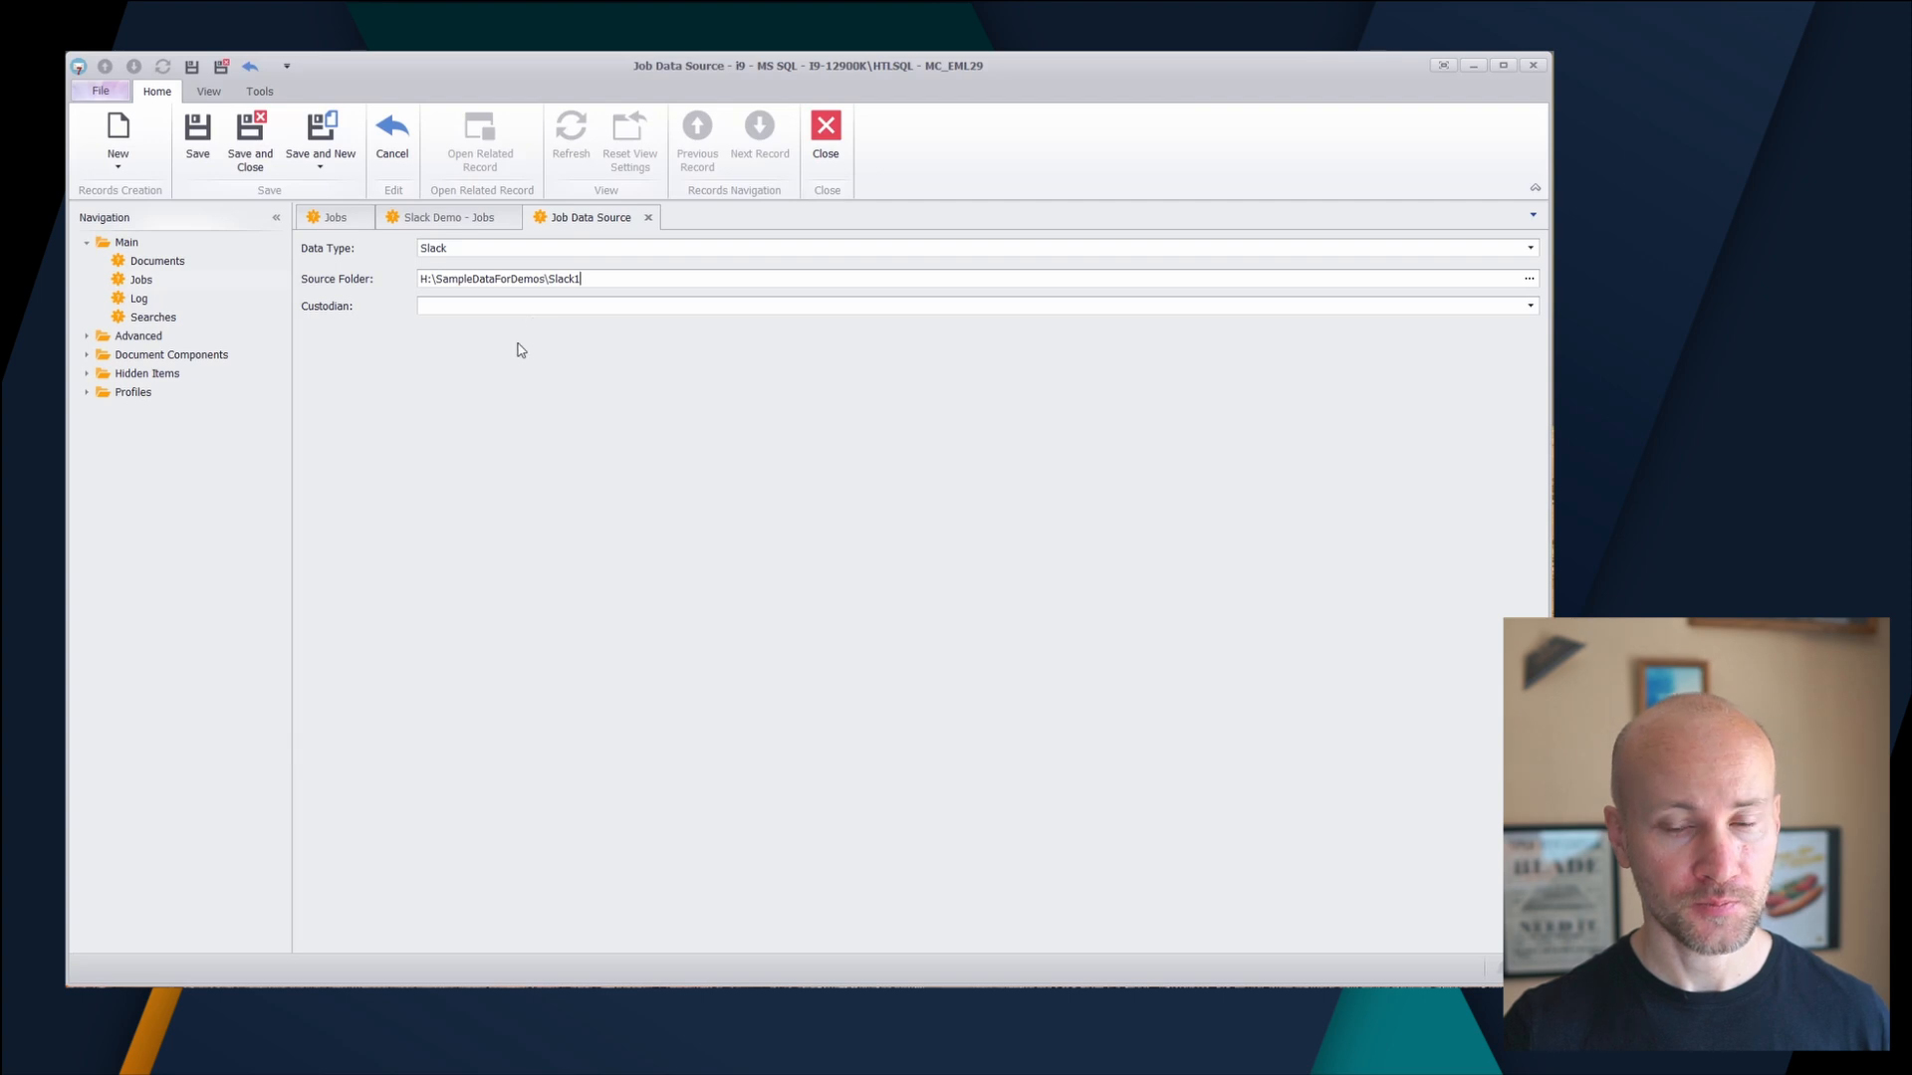
# - Create a new contact with the string representation "Demo Custodian" and assign it as the data source's custodian
pyautogui.click(504, 306)
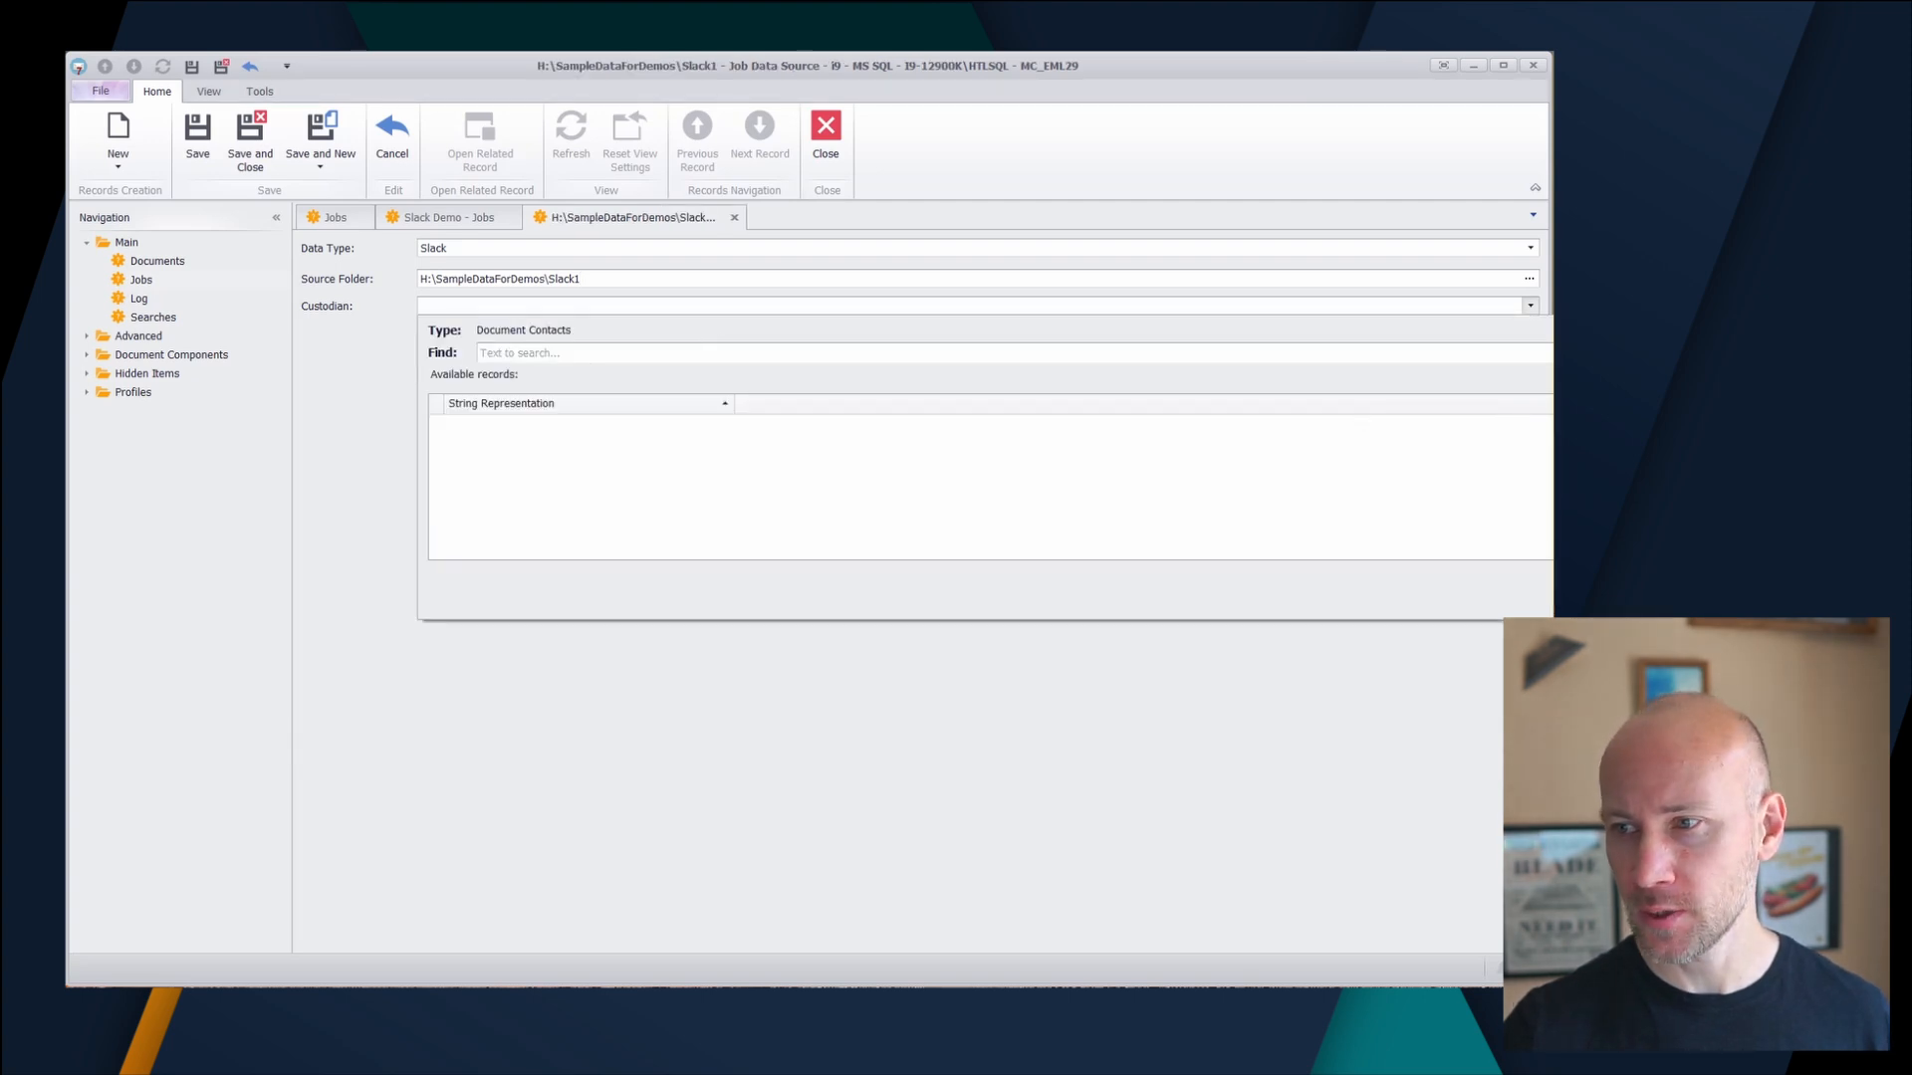
pyautogui.click(1593, 591)
pyautogui.moveTo(770, 318); pyautogui.dragTo(563, 188)
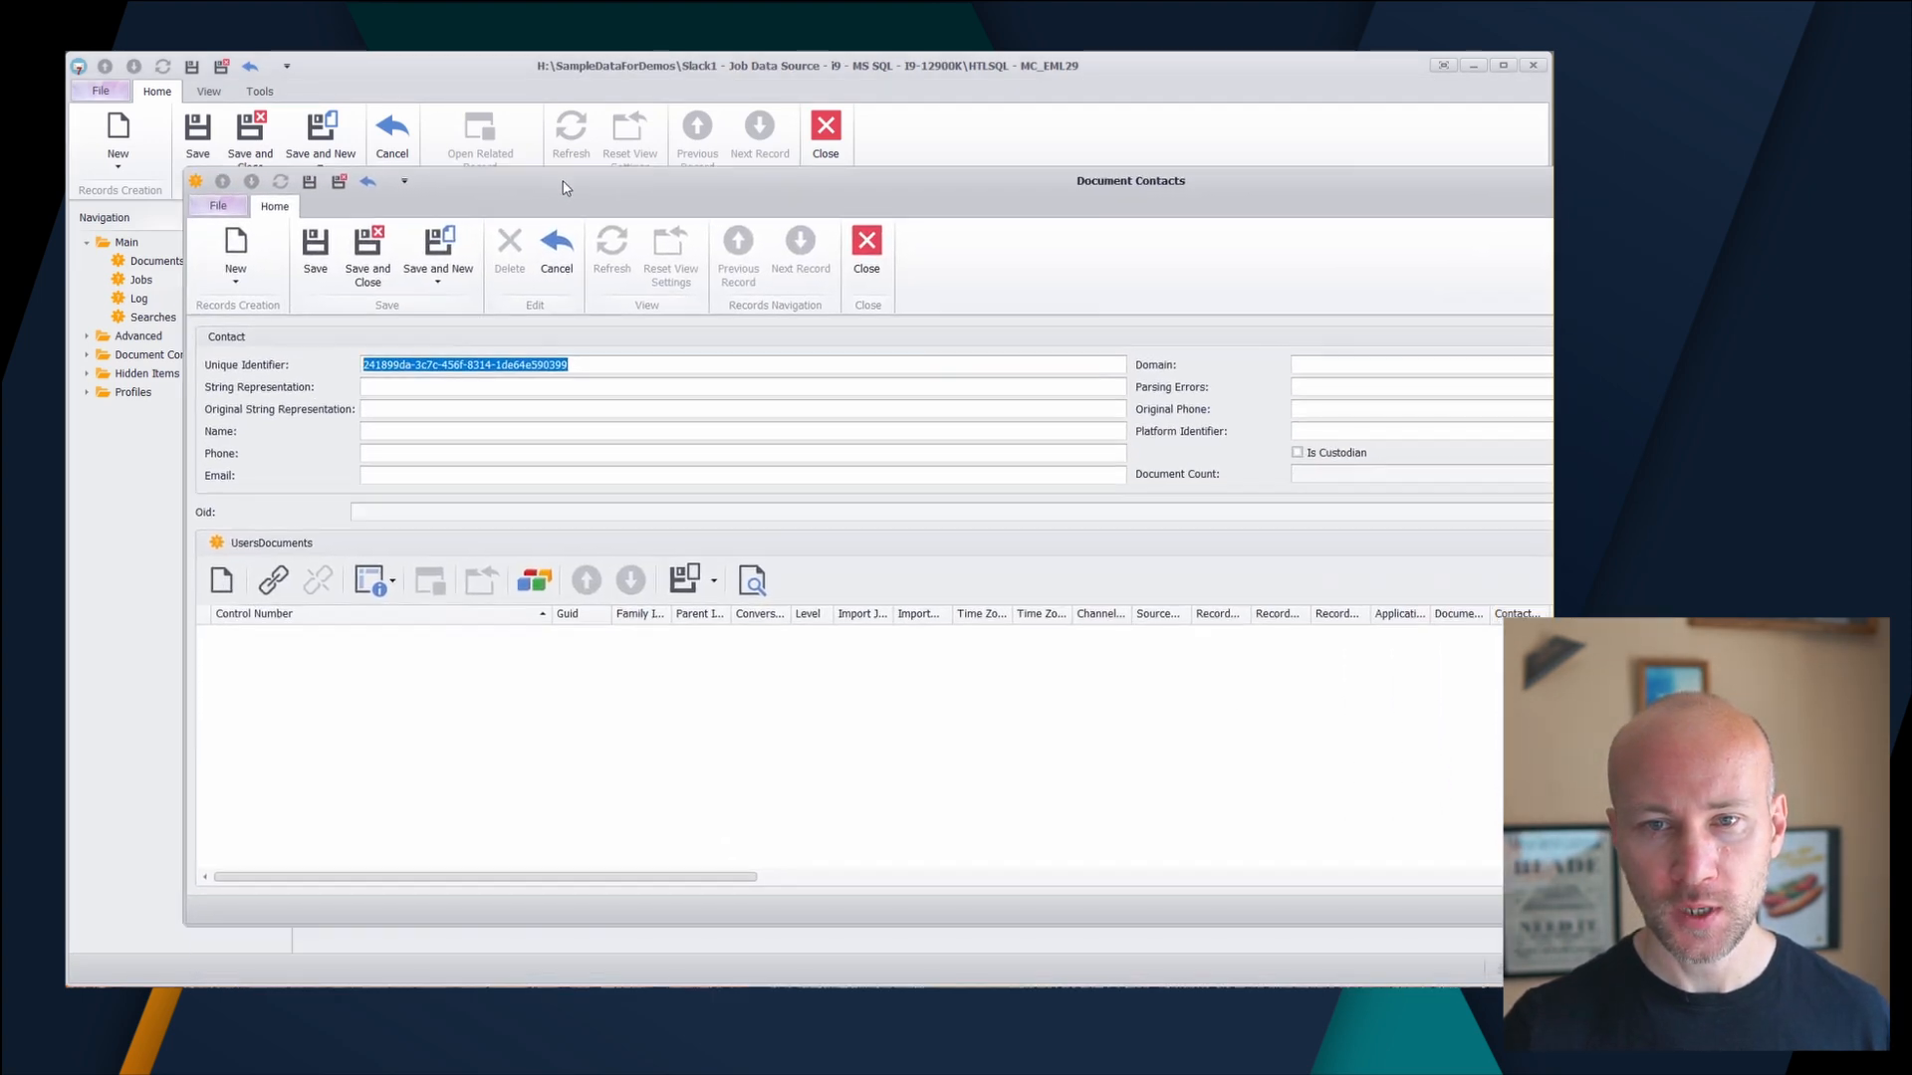
pyautogui.click(419, 387)
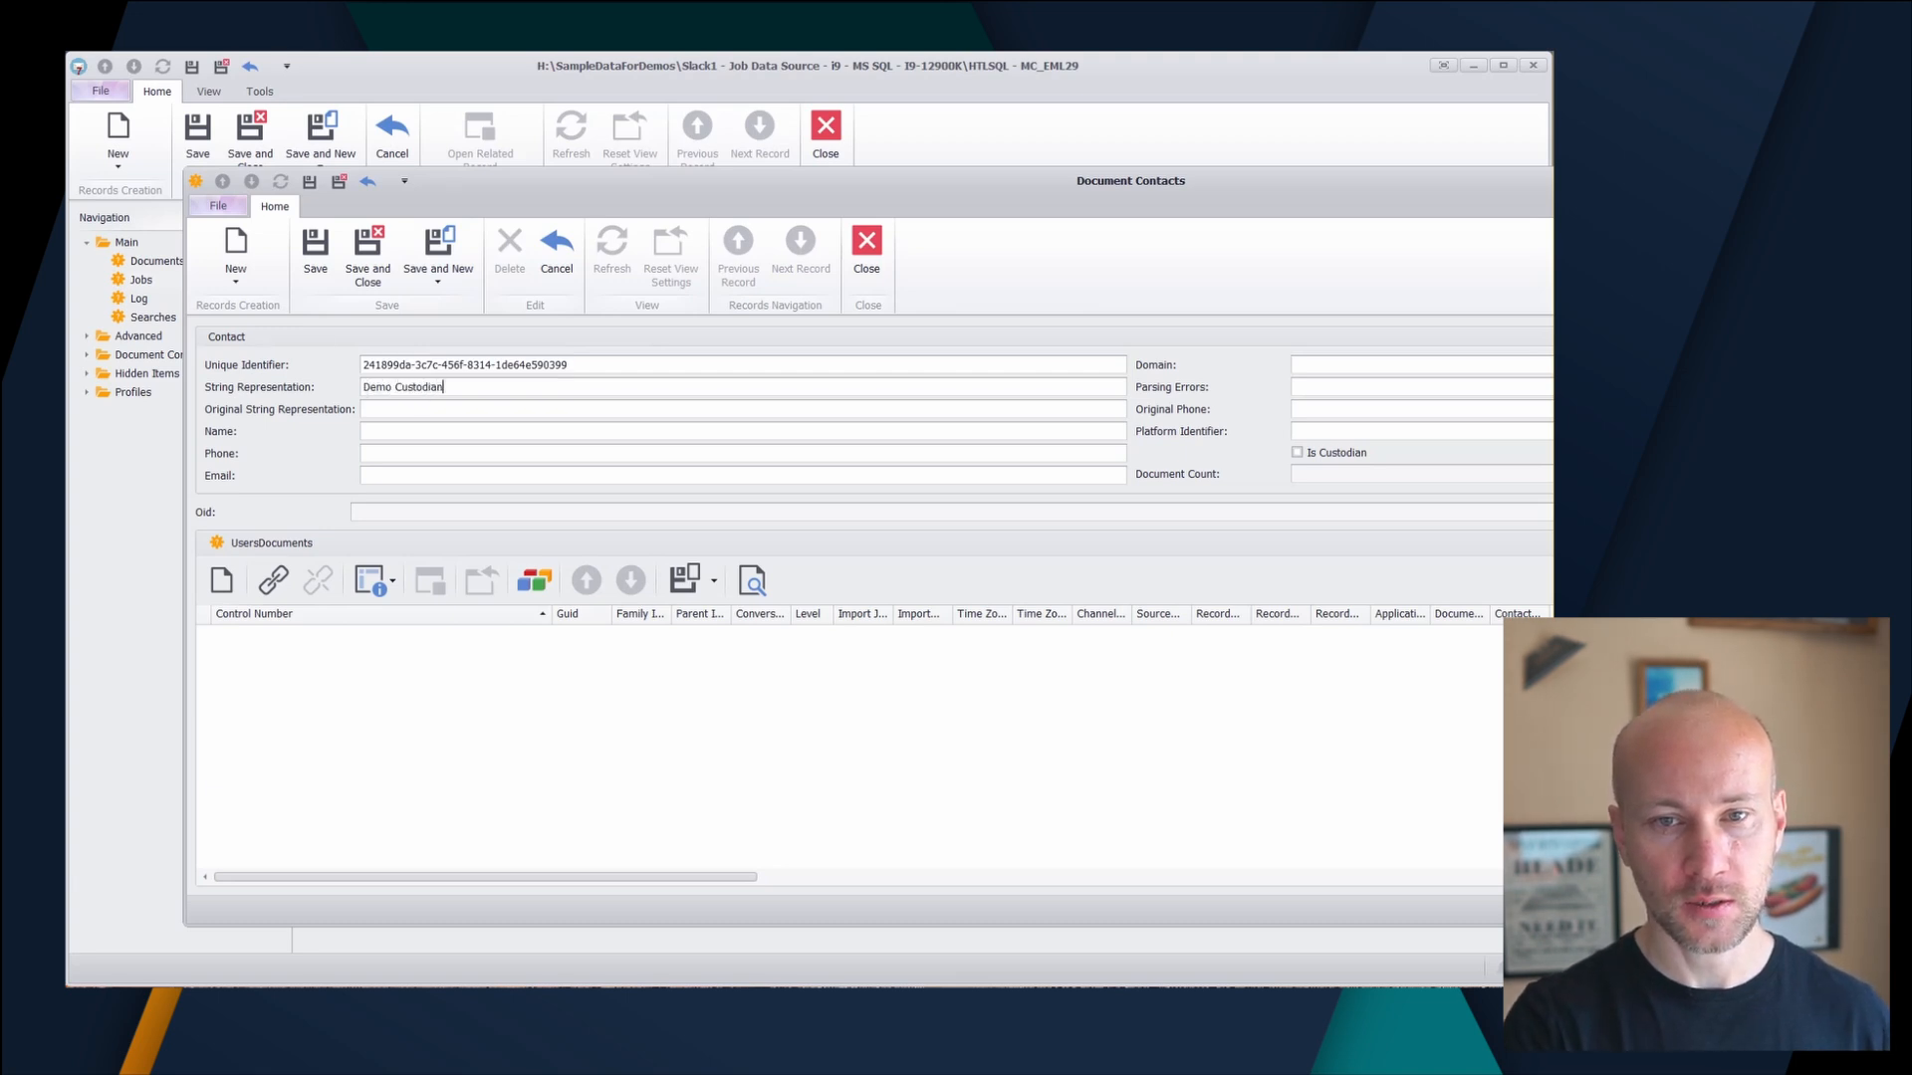
pyautogui.click(372, 251)
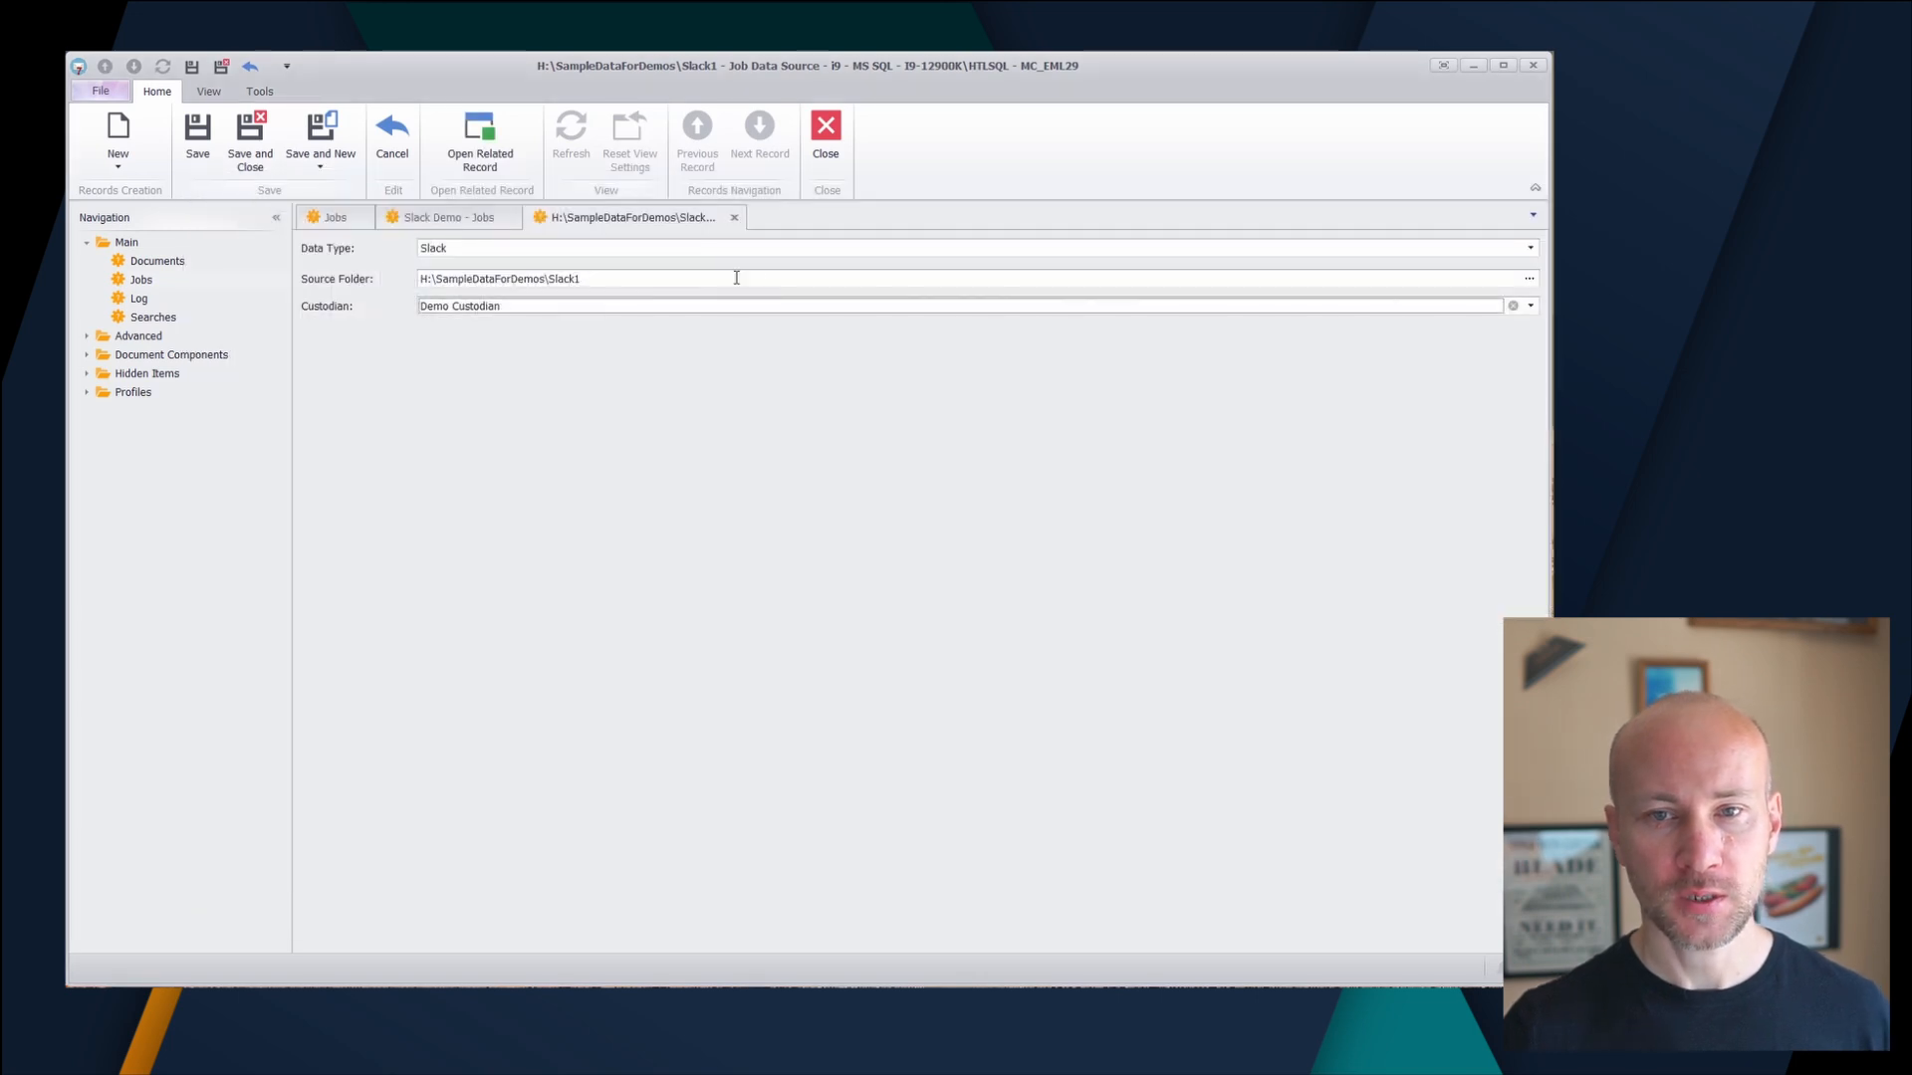
# - Save and close the Slack data source and its parent Slack Demo import job
pyautogui.click(735, 218)
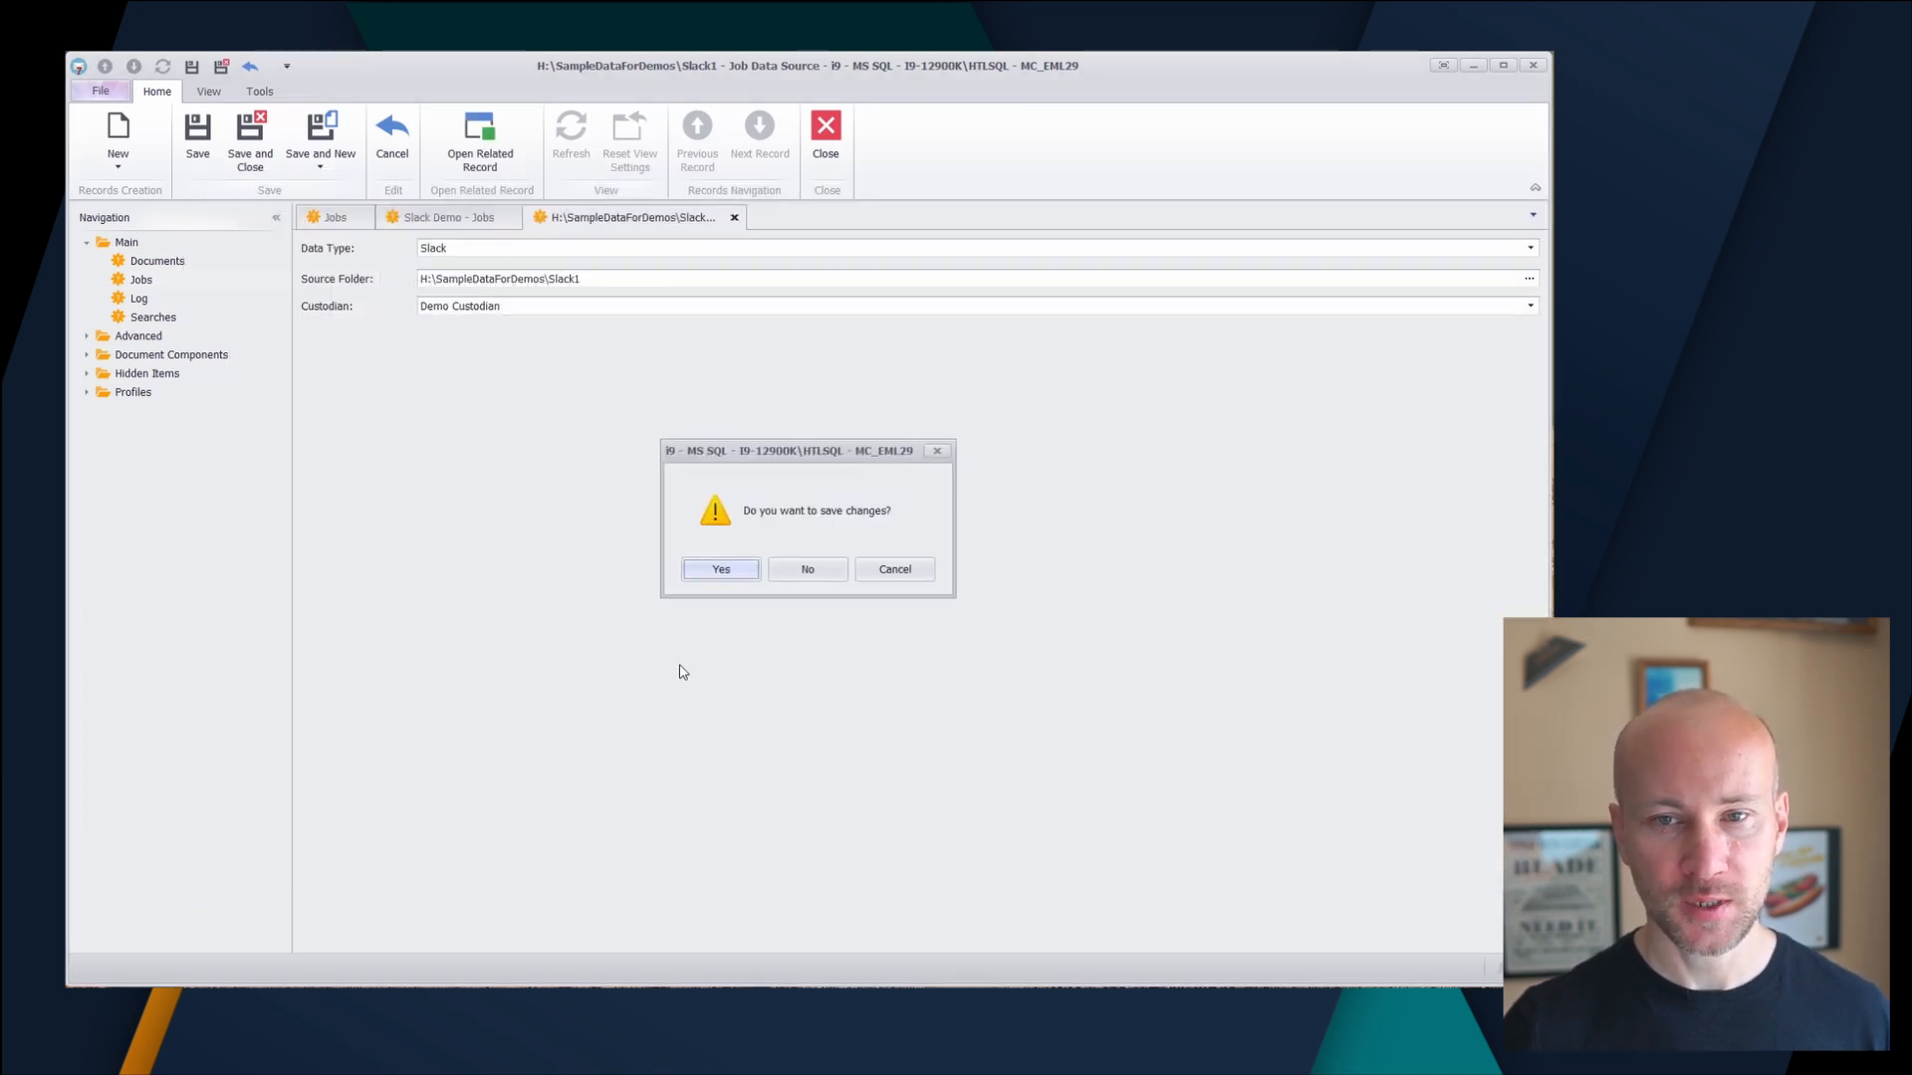
pyautogui.click(719, 569)
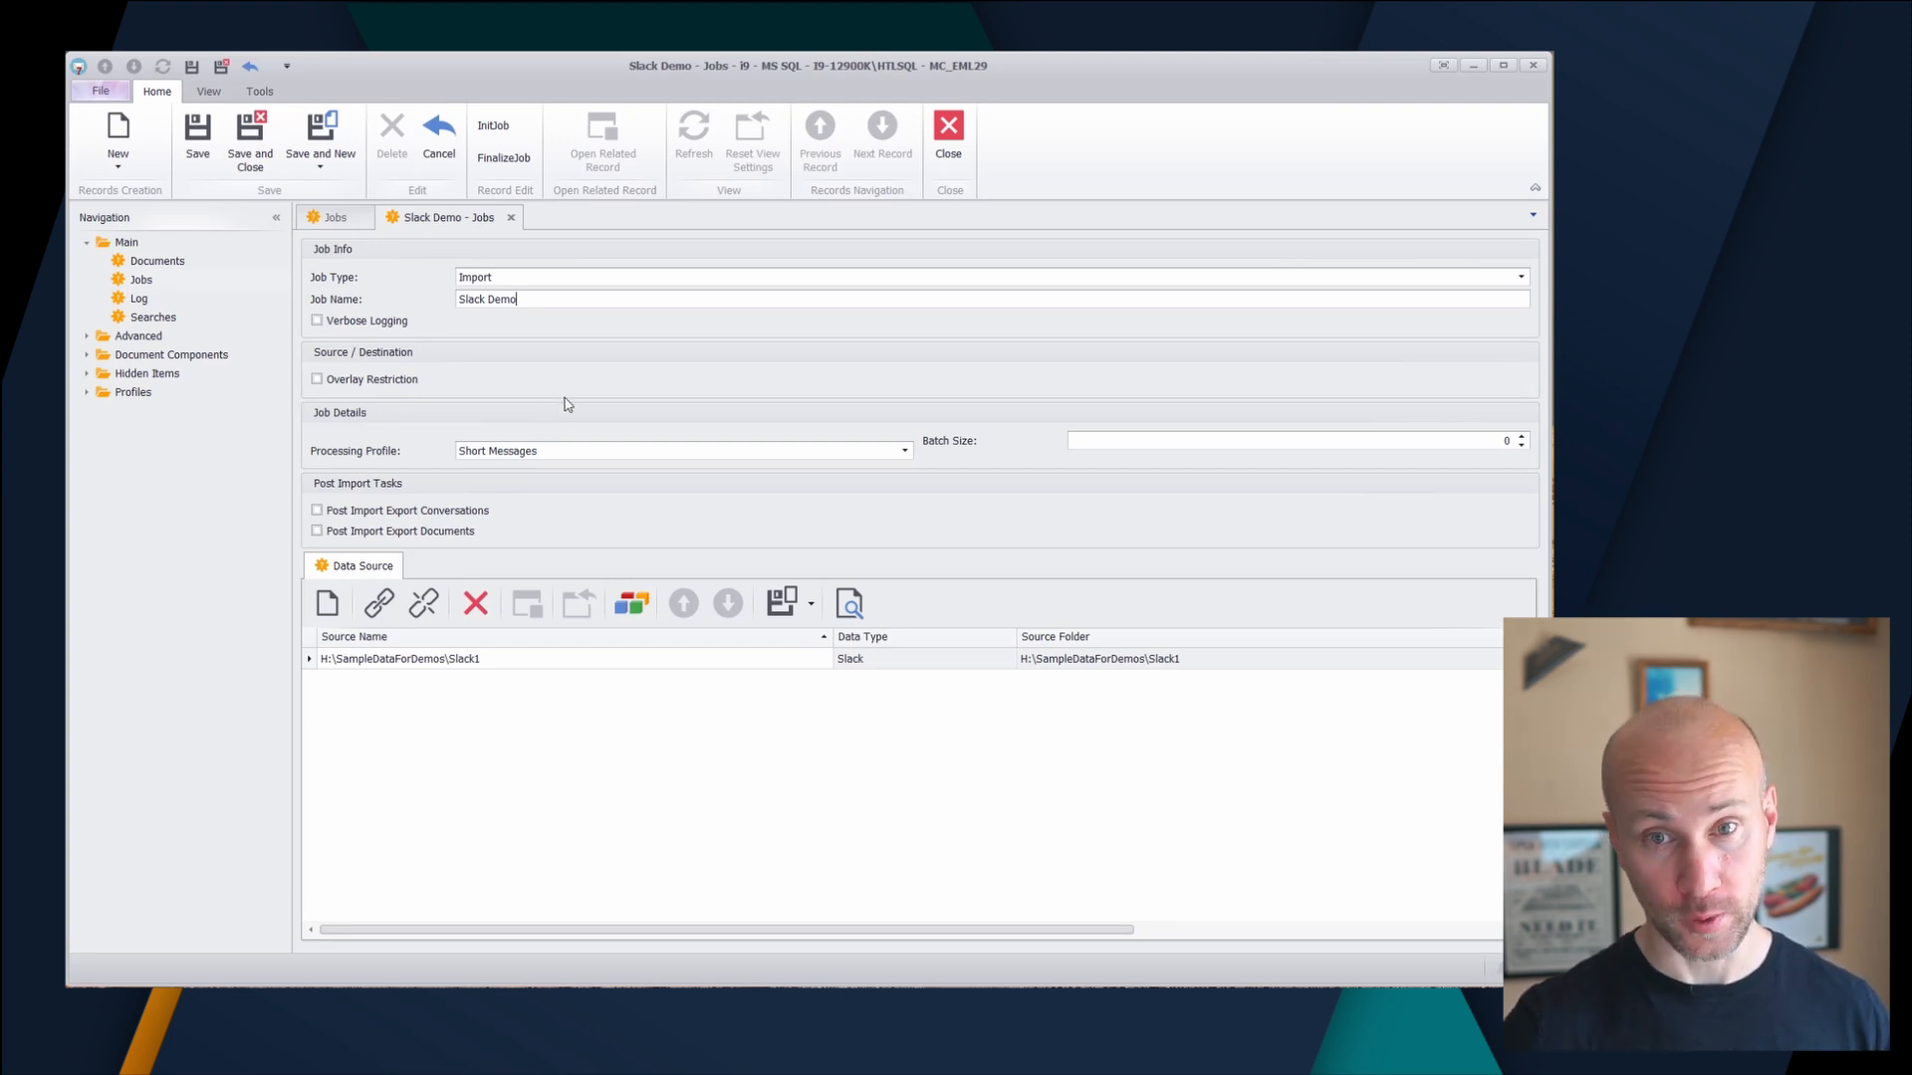
pyautogui.click(510, 218)
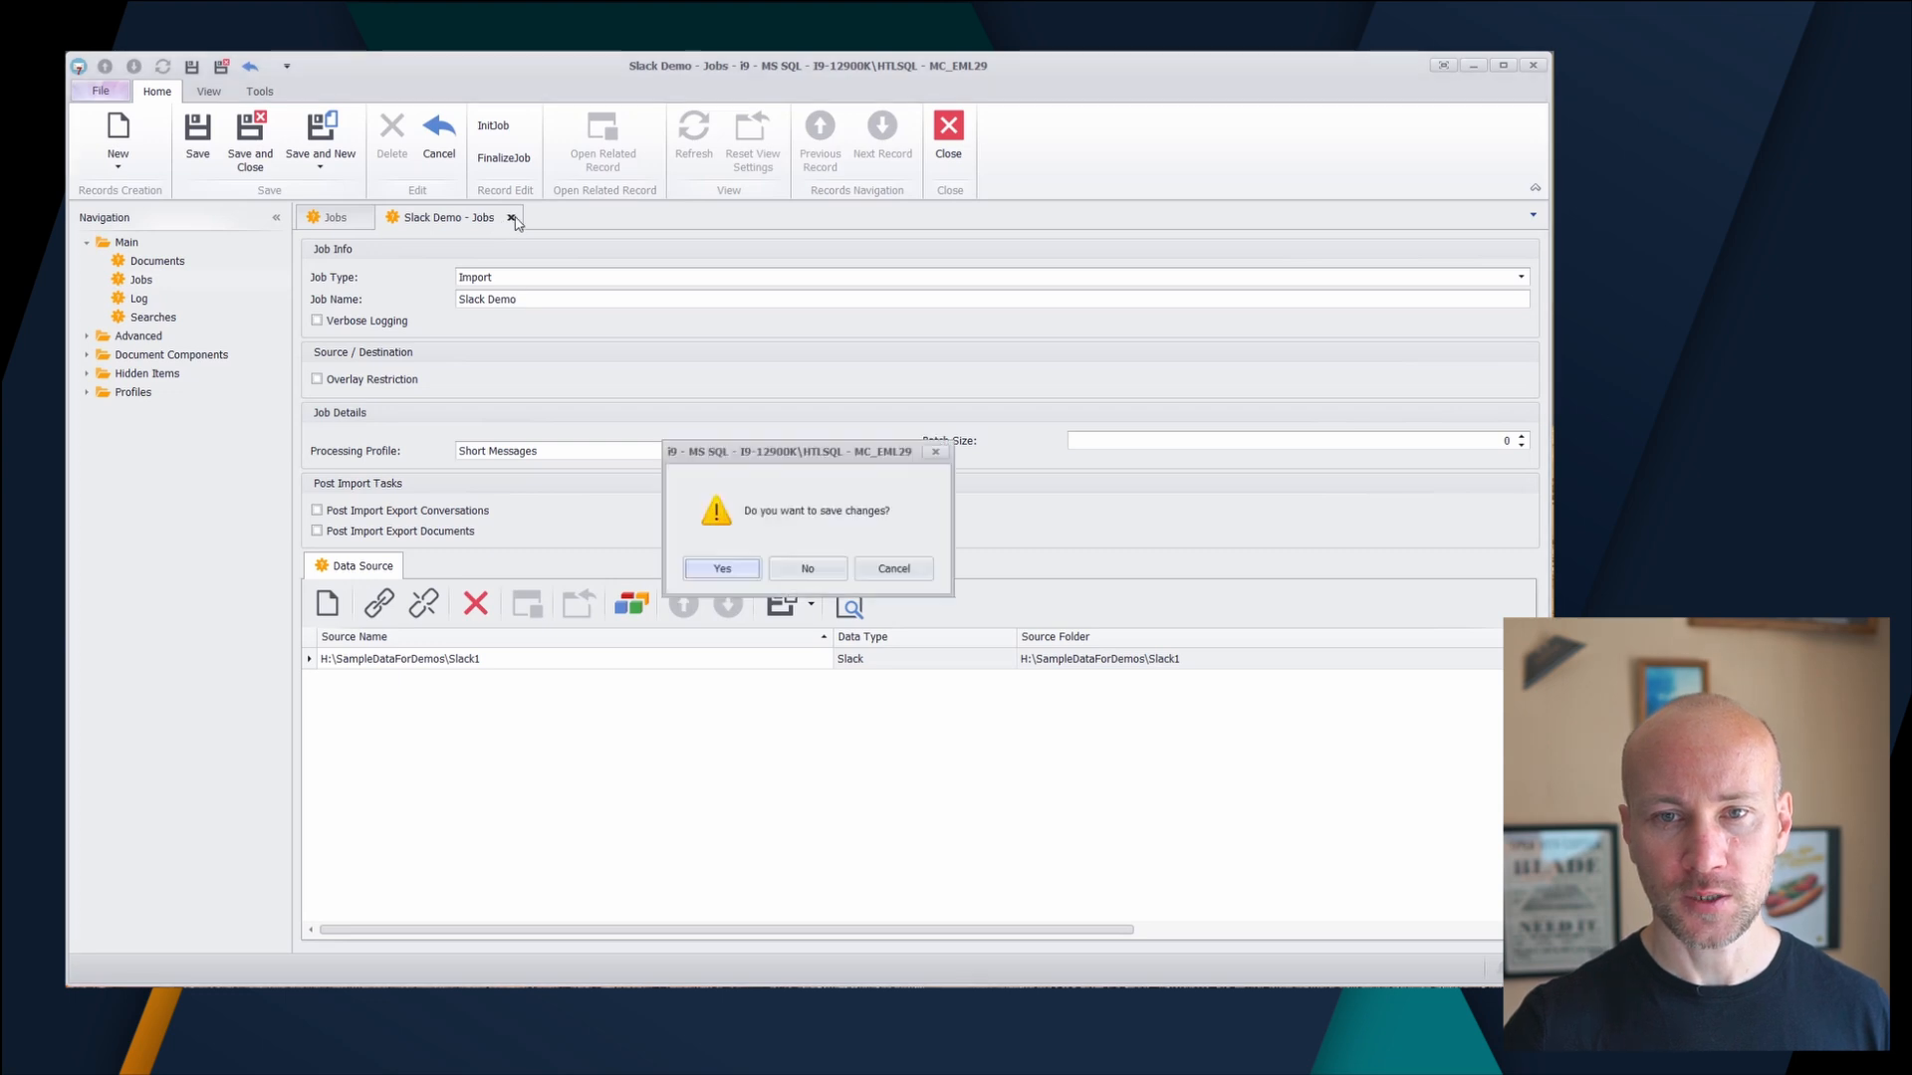
pyautogui.click(716, 576)
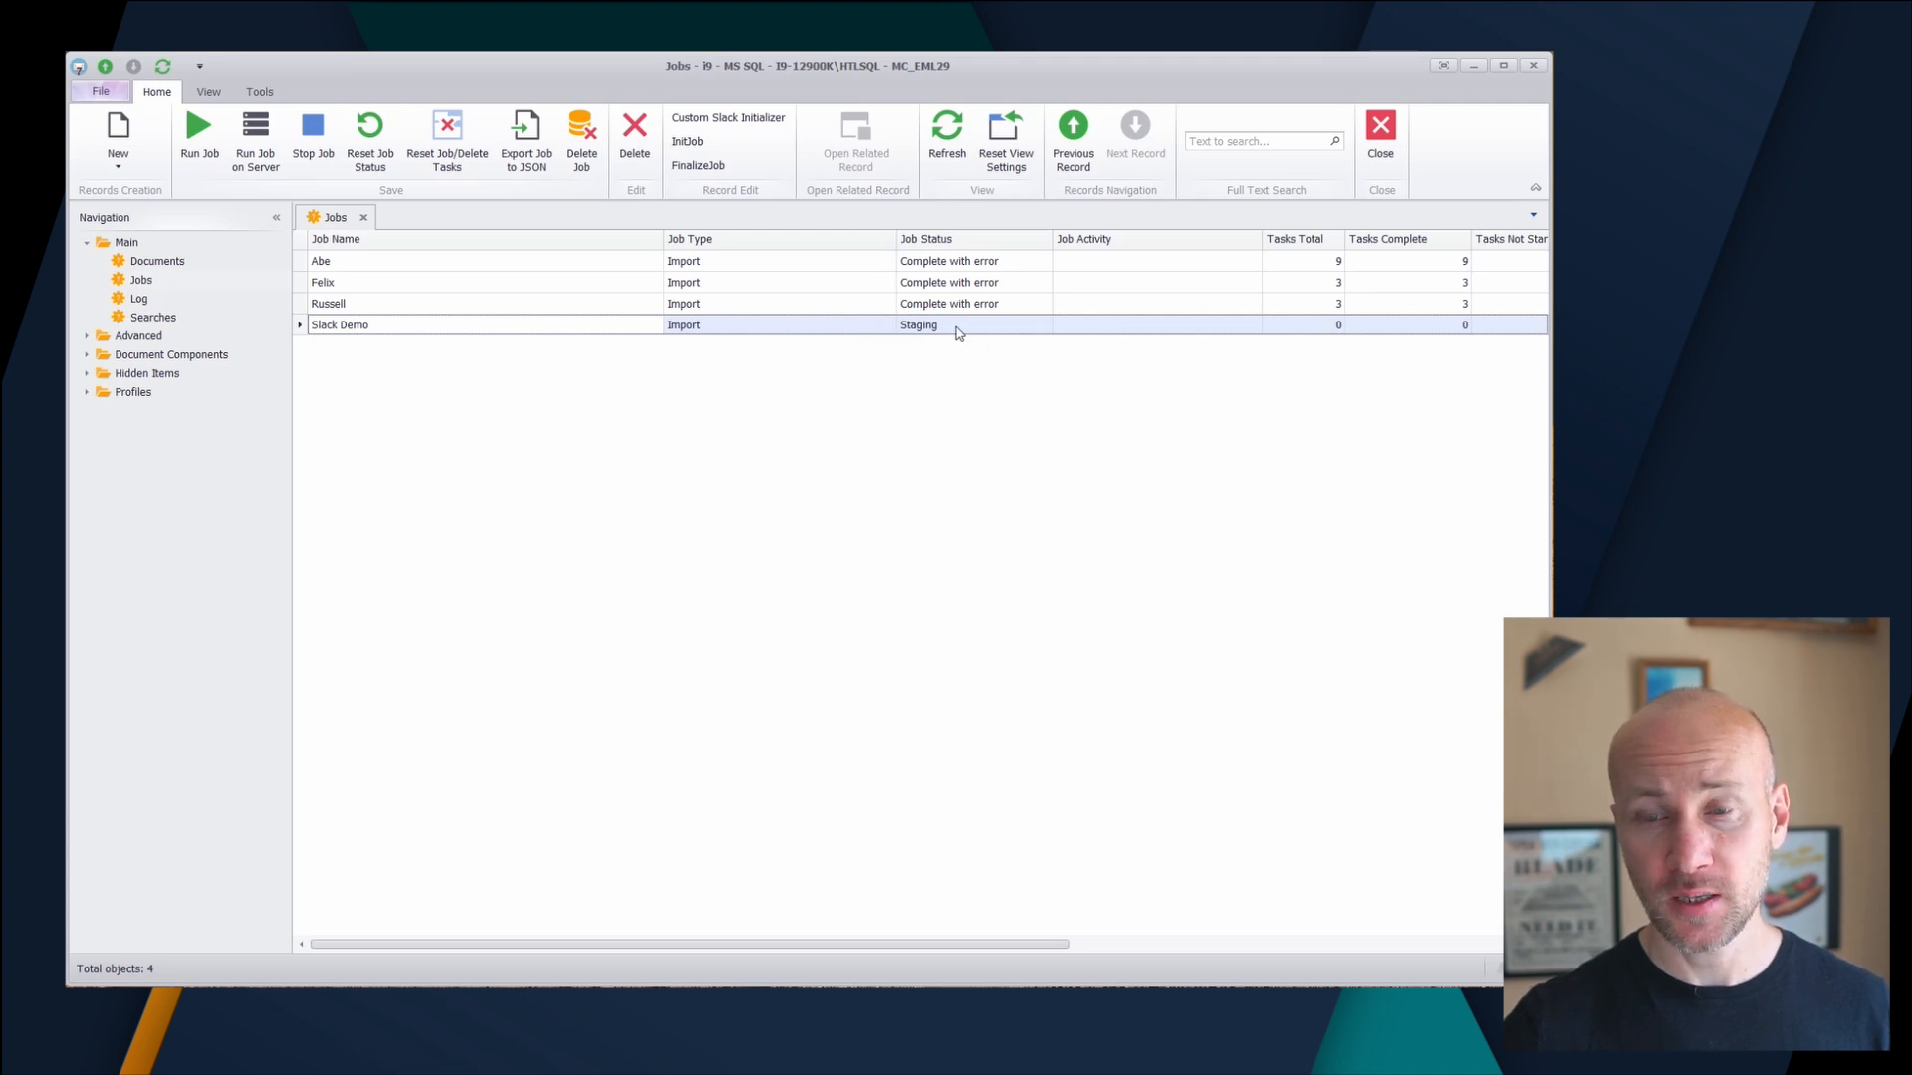
# - Run the Slack Demo job on this workstation with a thread count of 4
pyautogui.click(198, 147)
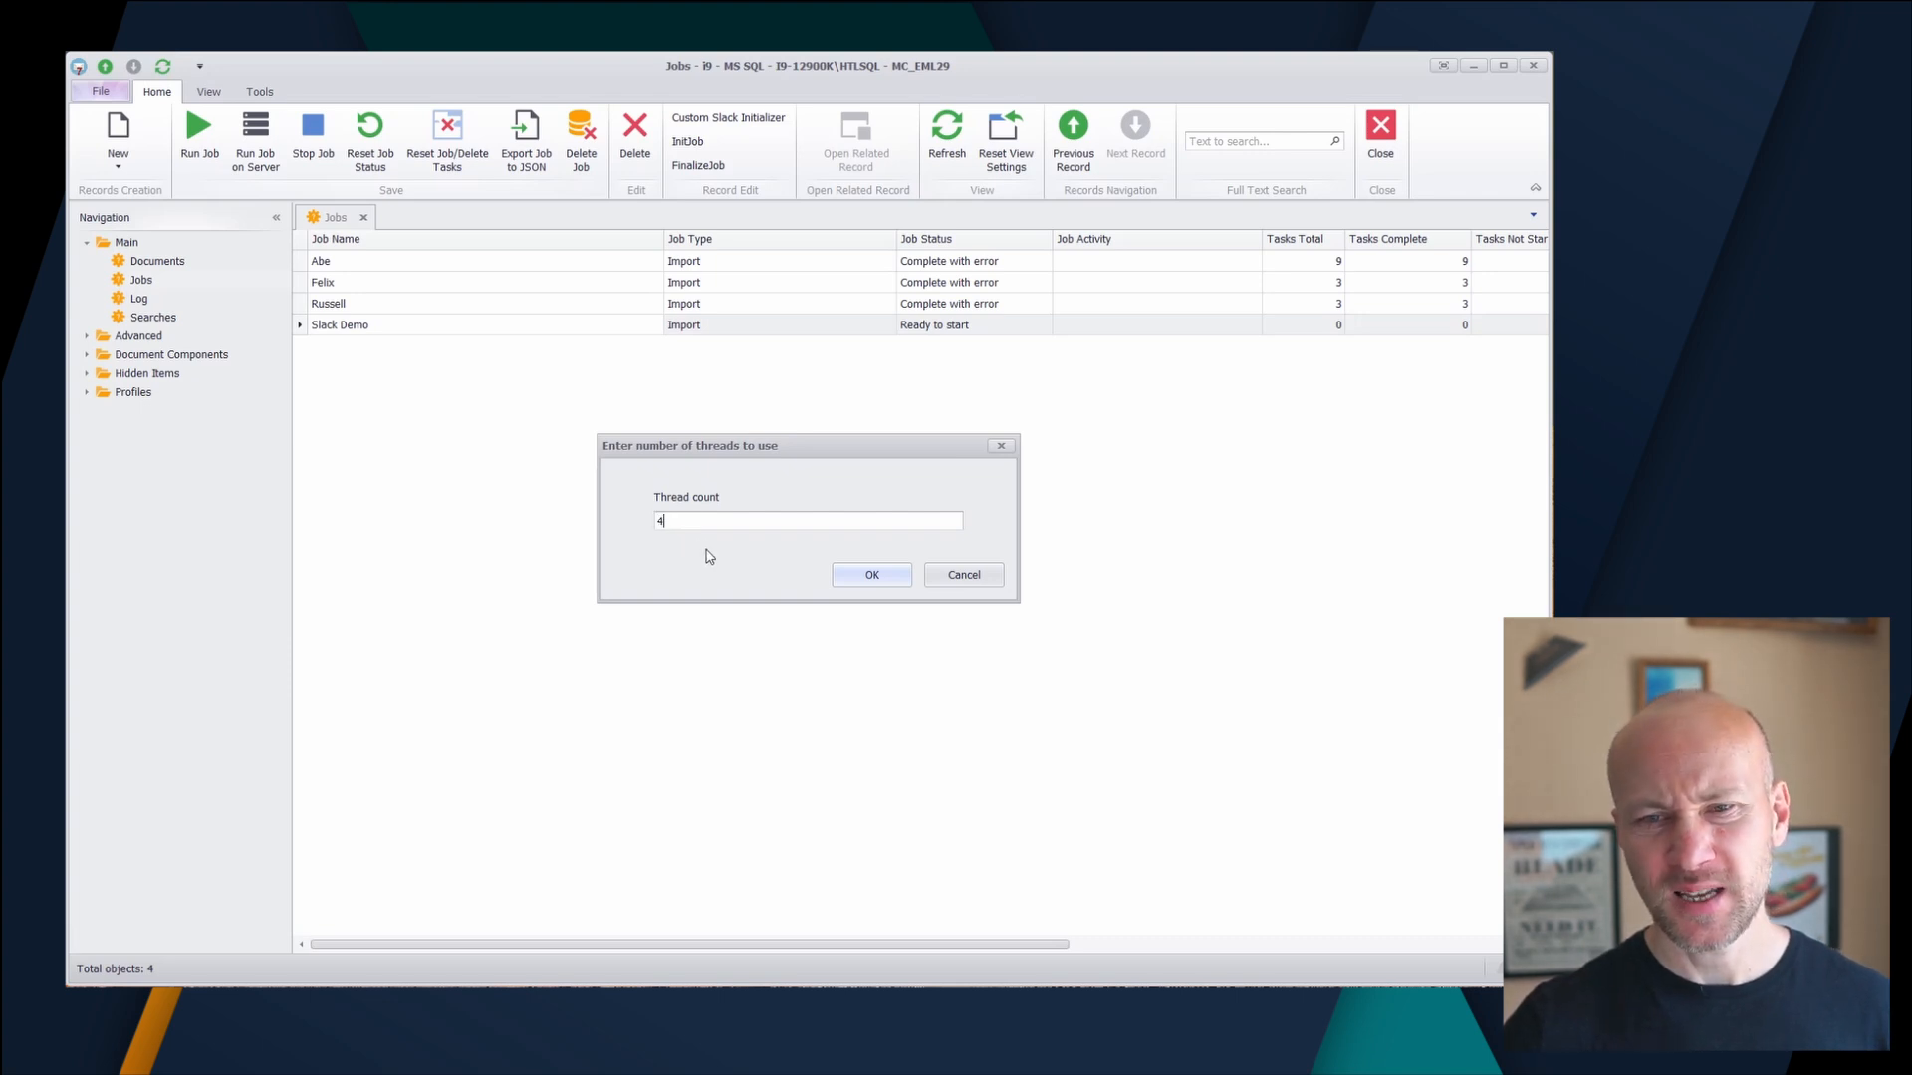
pyautogui.click(867, 578)
pyautogui.moveTo(1004, 586); pyautogui.dragTo(687, 449)
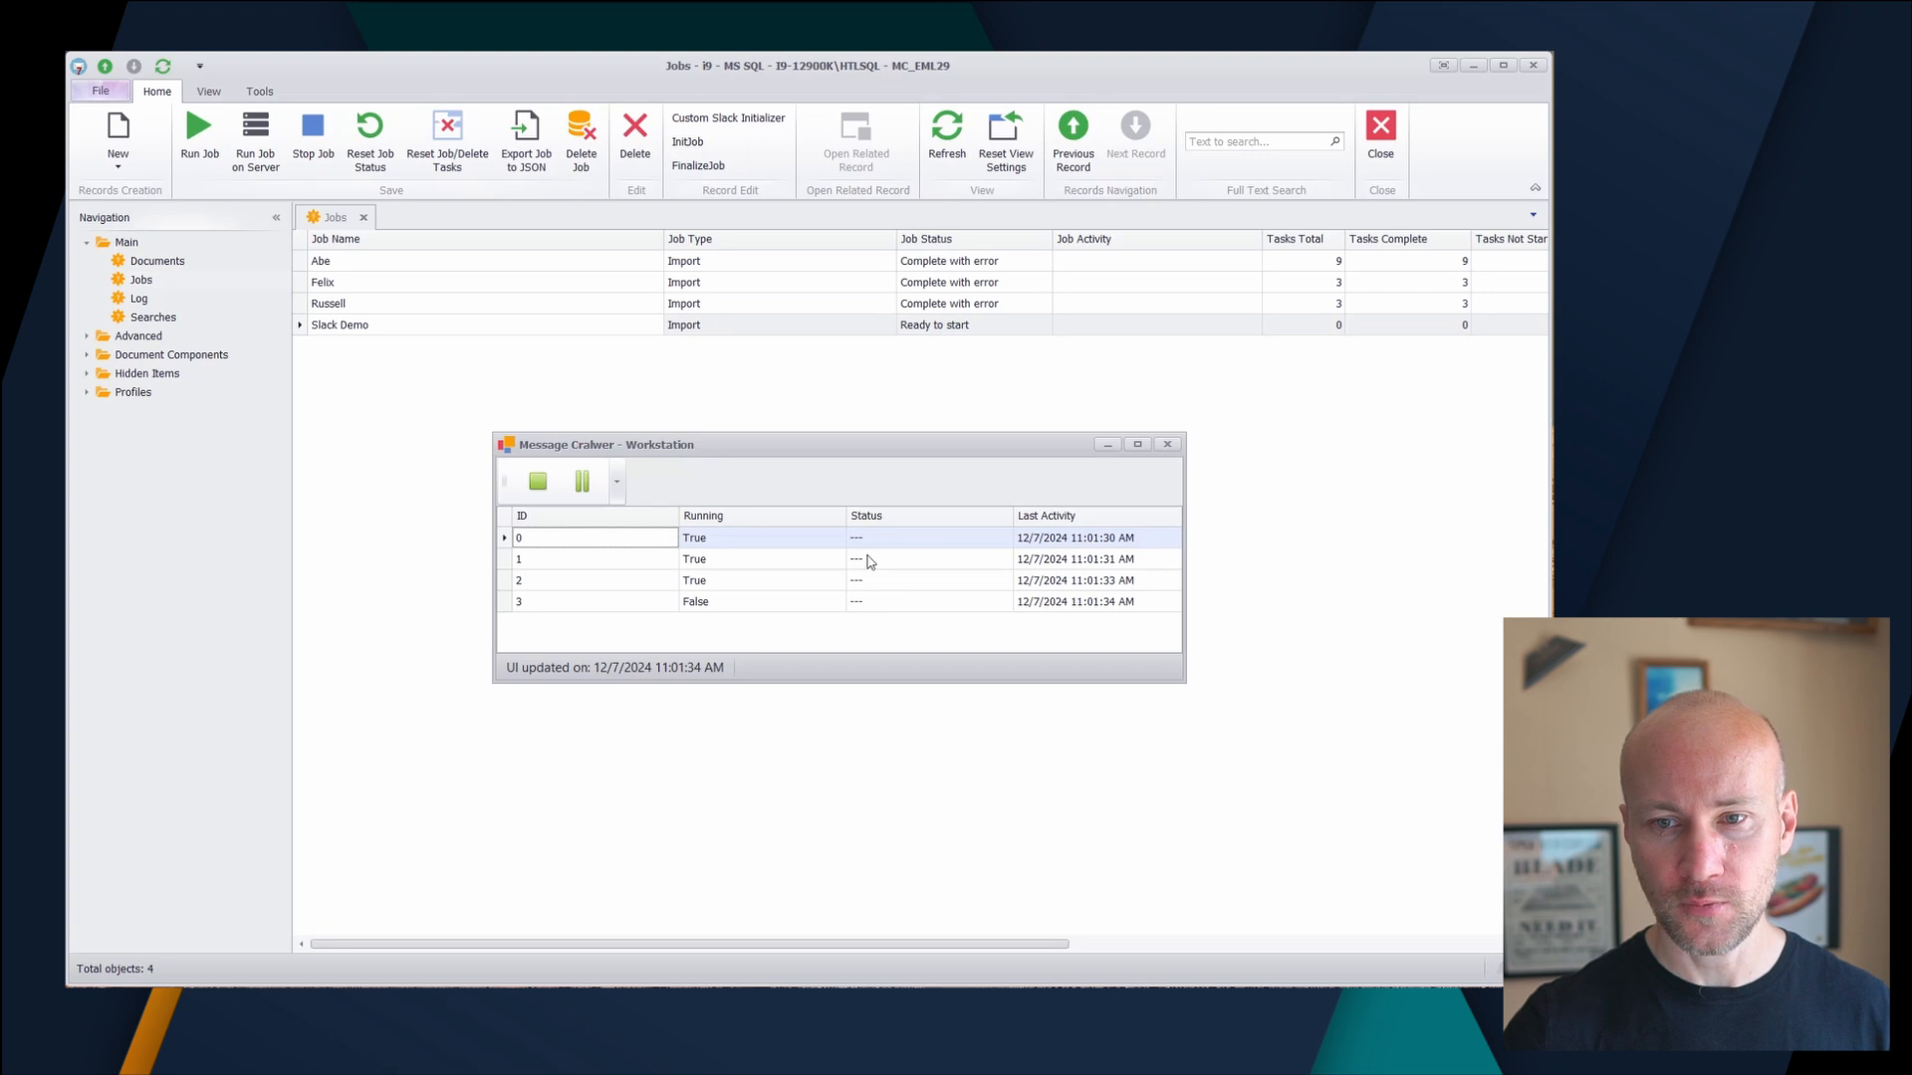
pyautogui.click(557, 380)
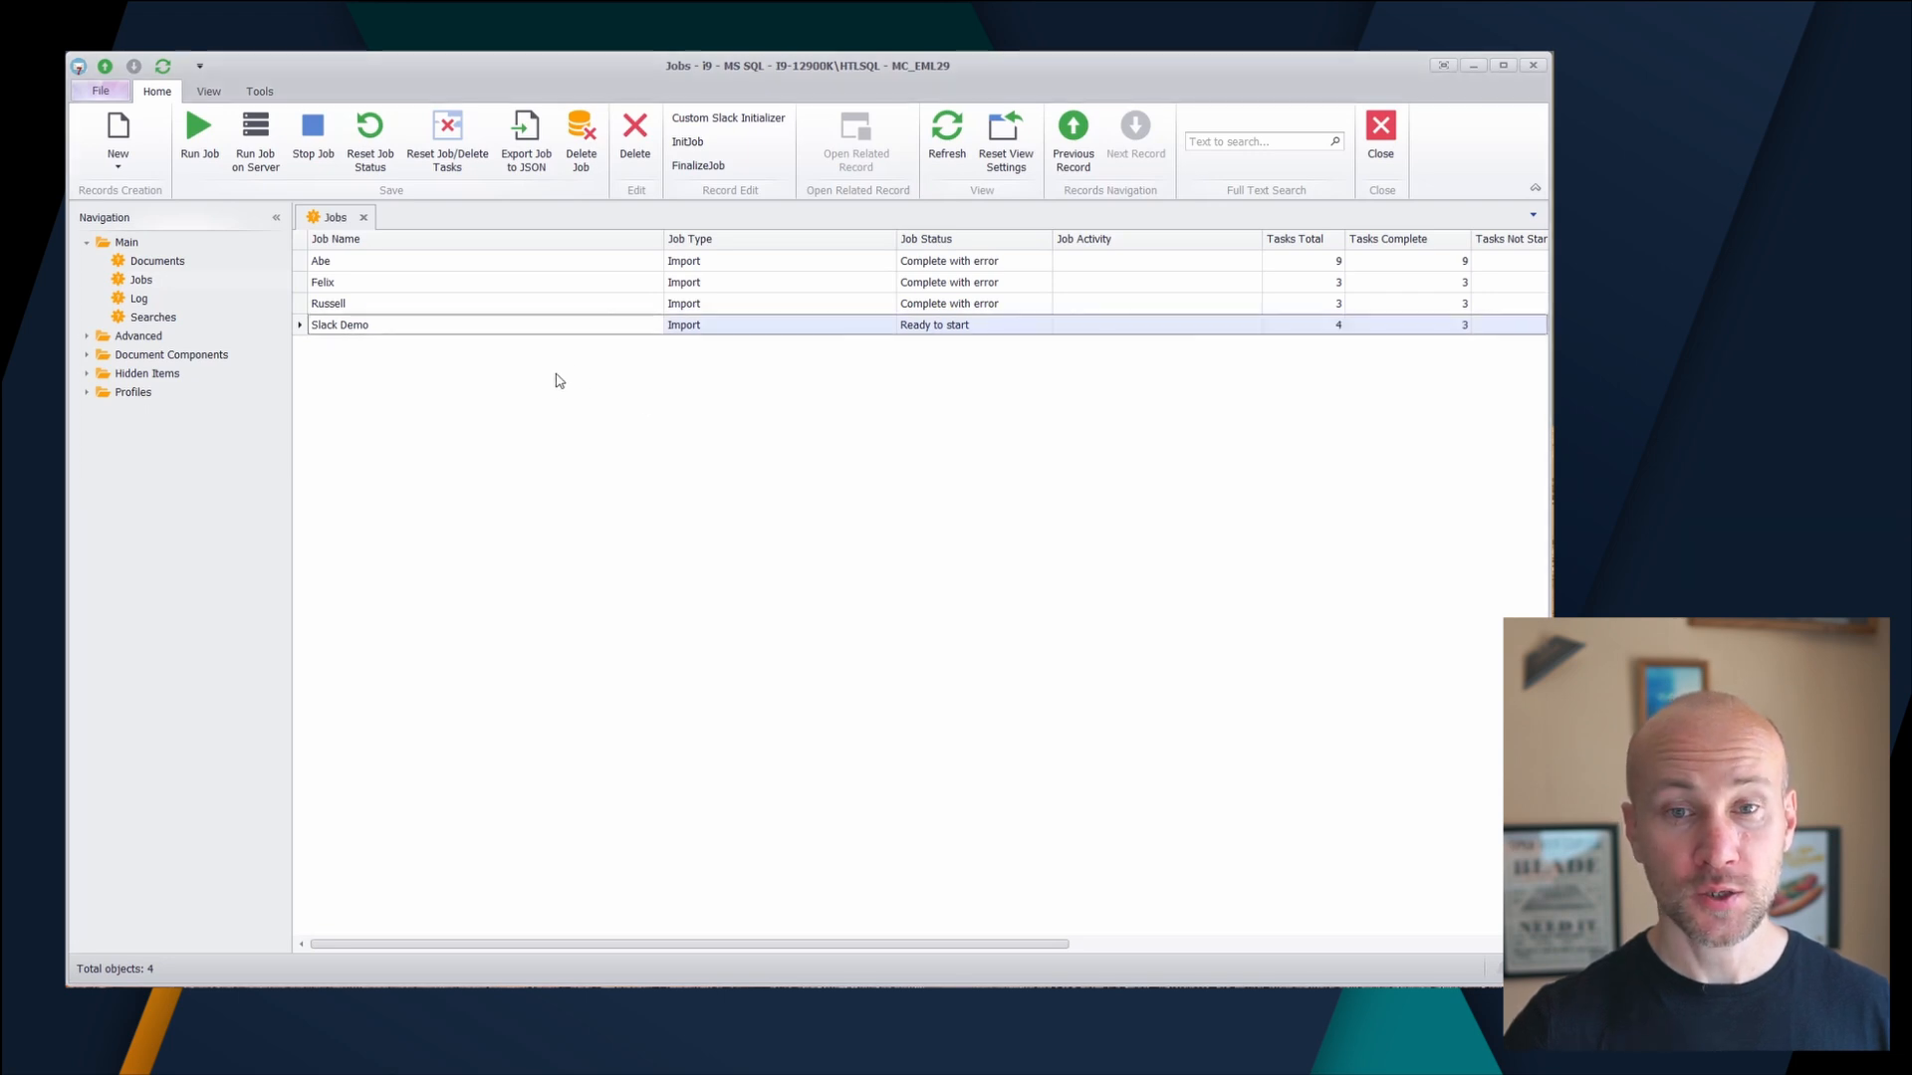
# - Open the documents list and filter it by import job to the Slack Demo records
pyautogui.click(159, 262)
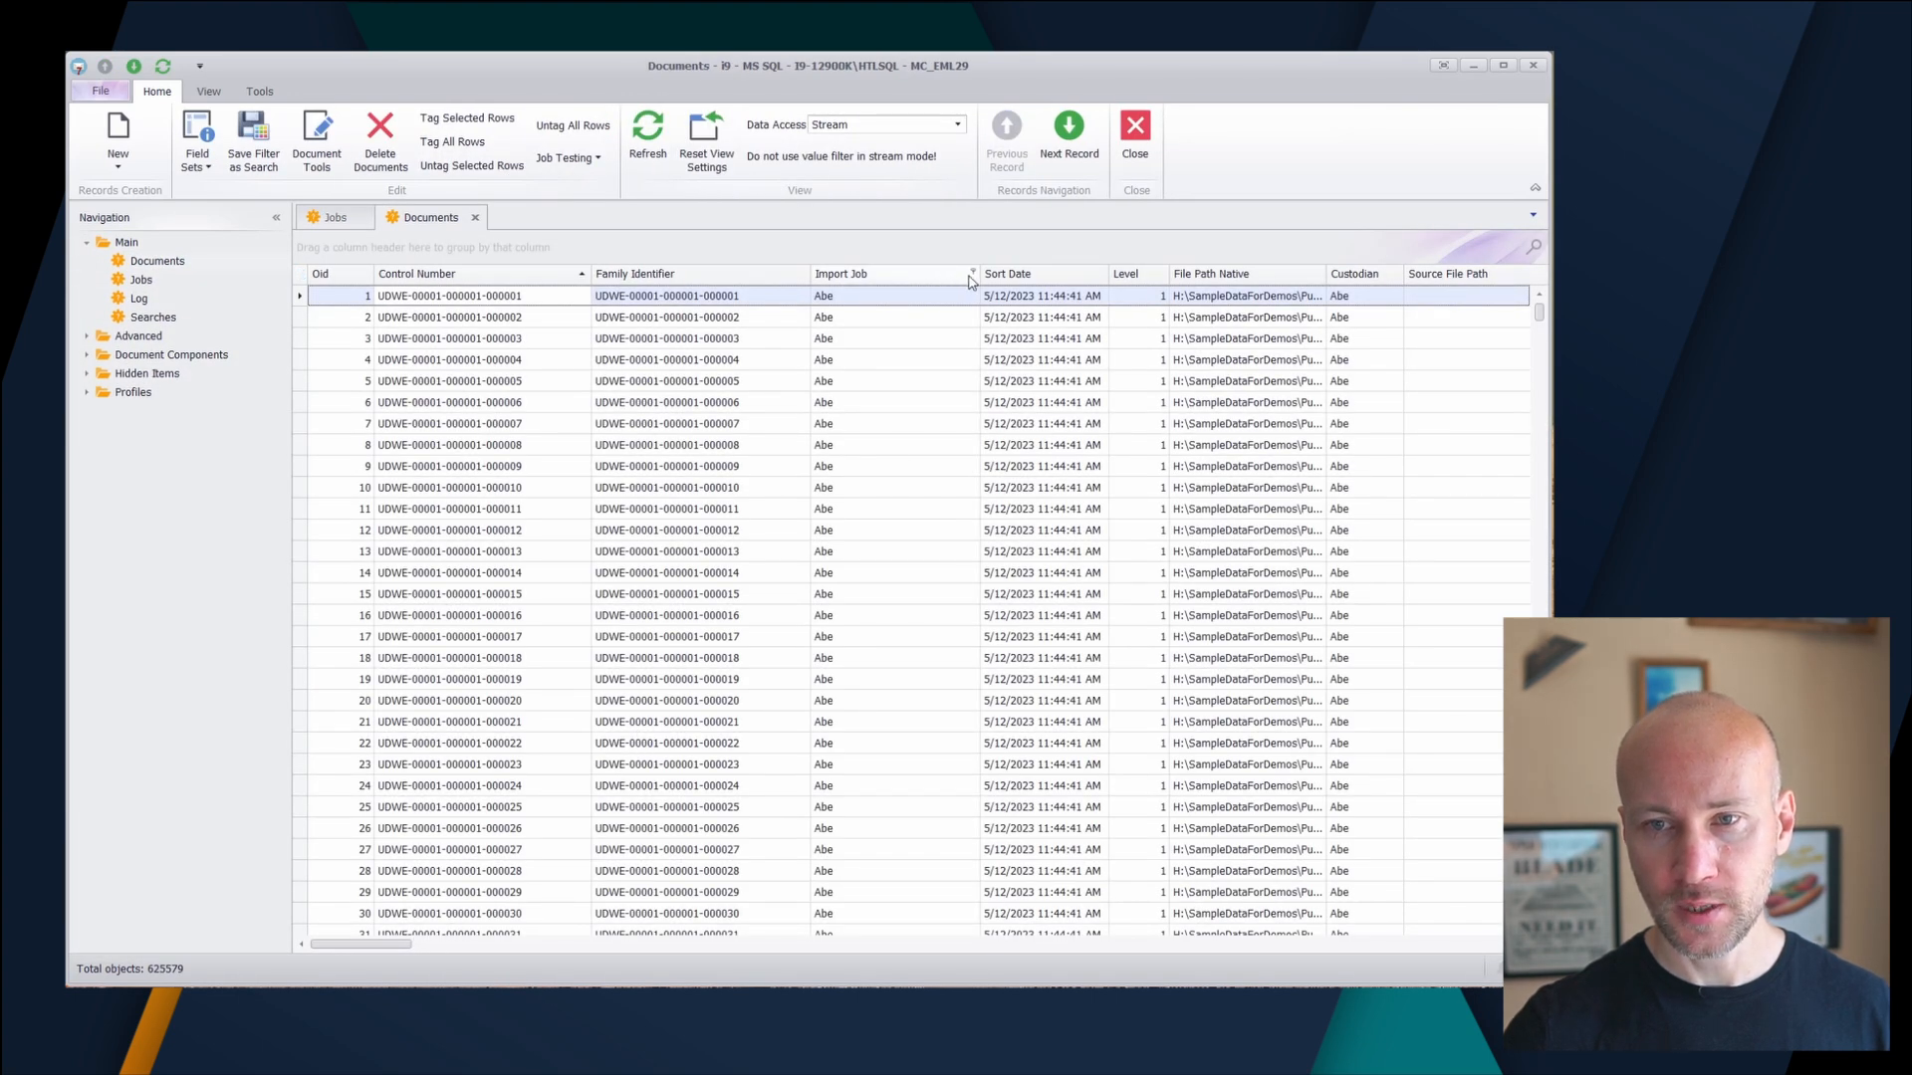
pyautogui.click(974, 272)
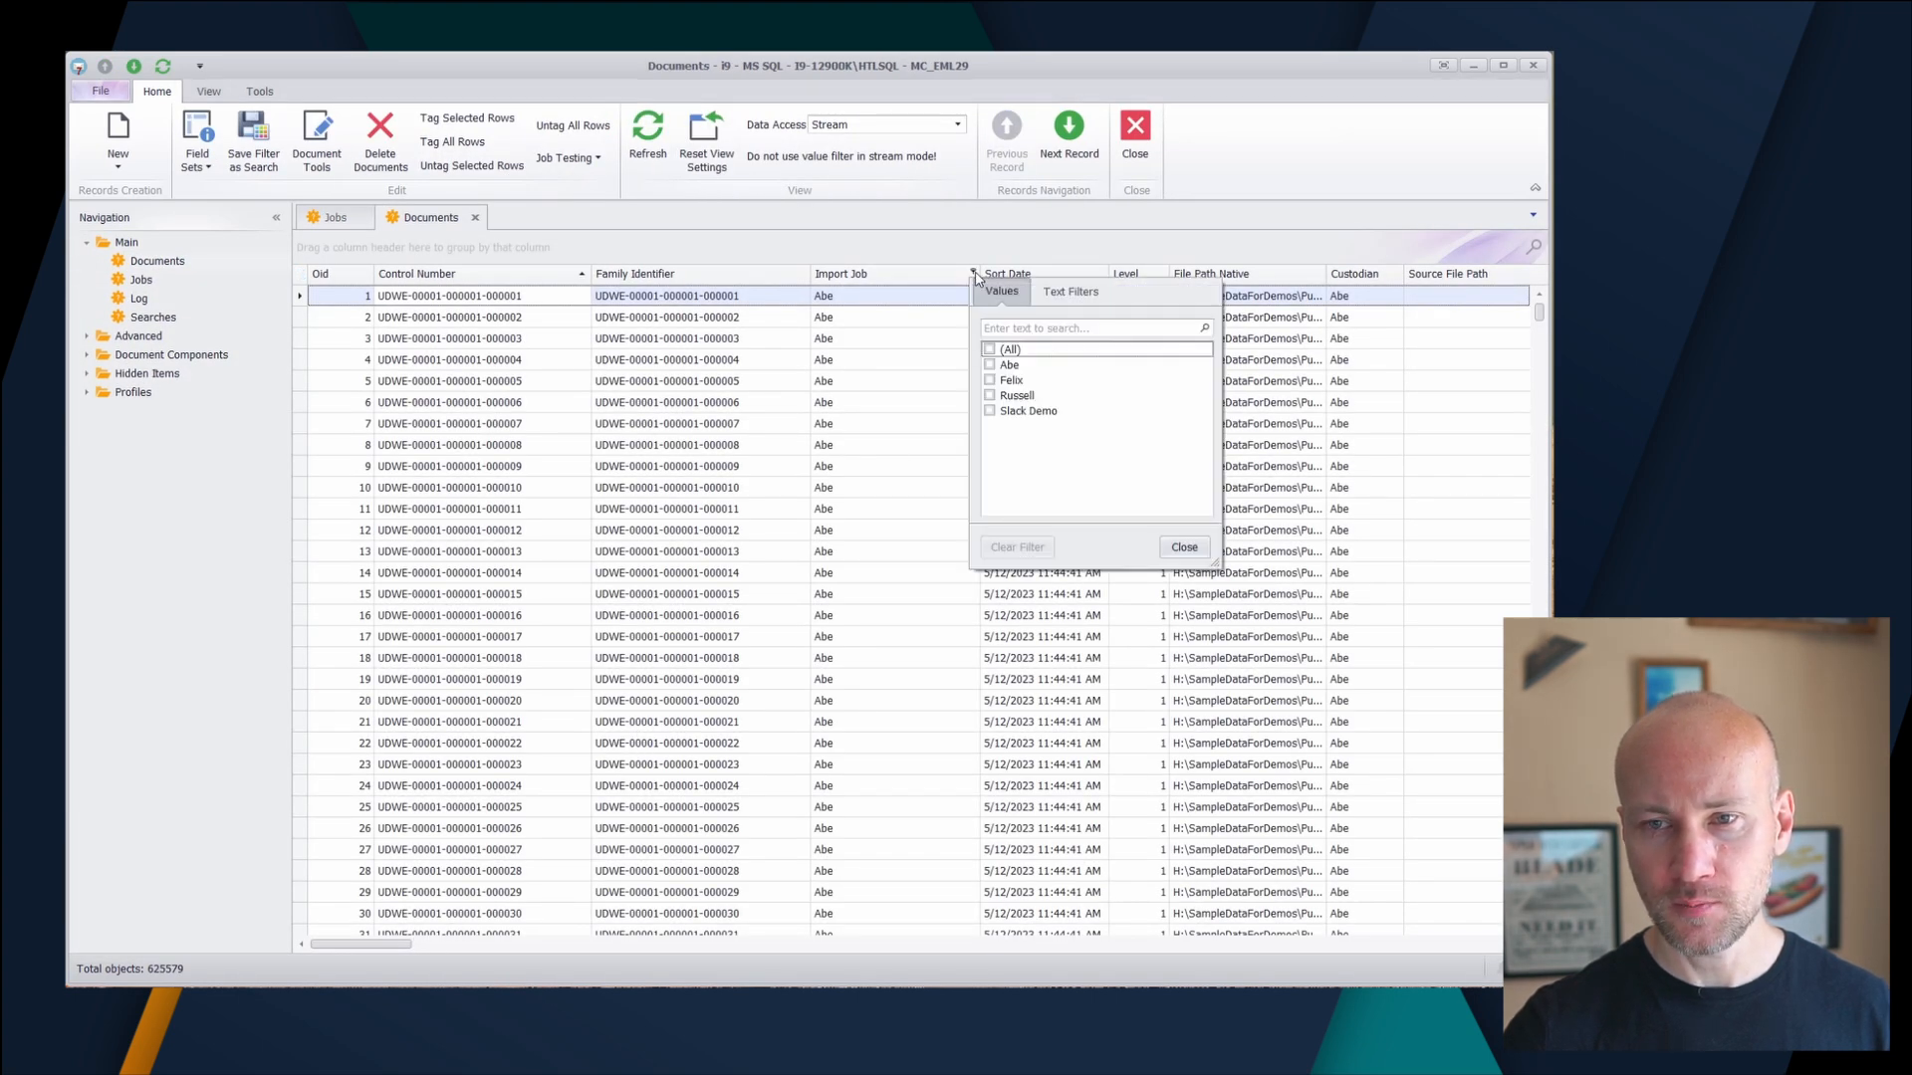
pyautogui.click(990, 412)
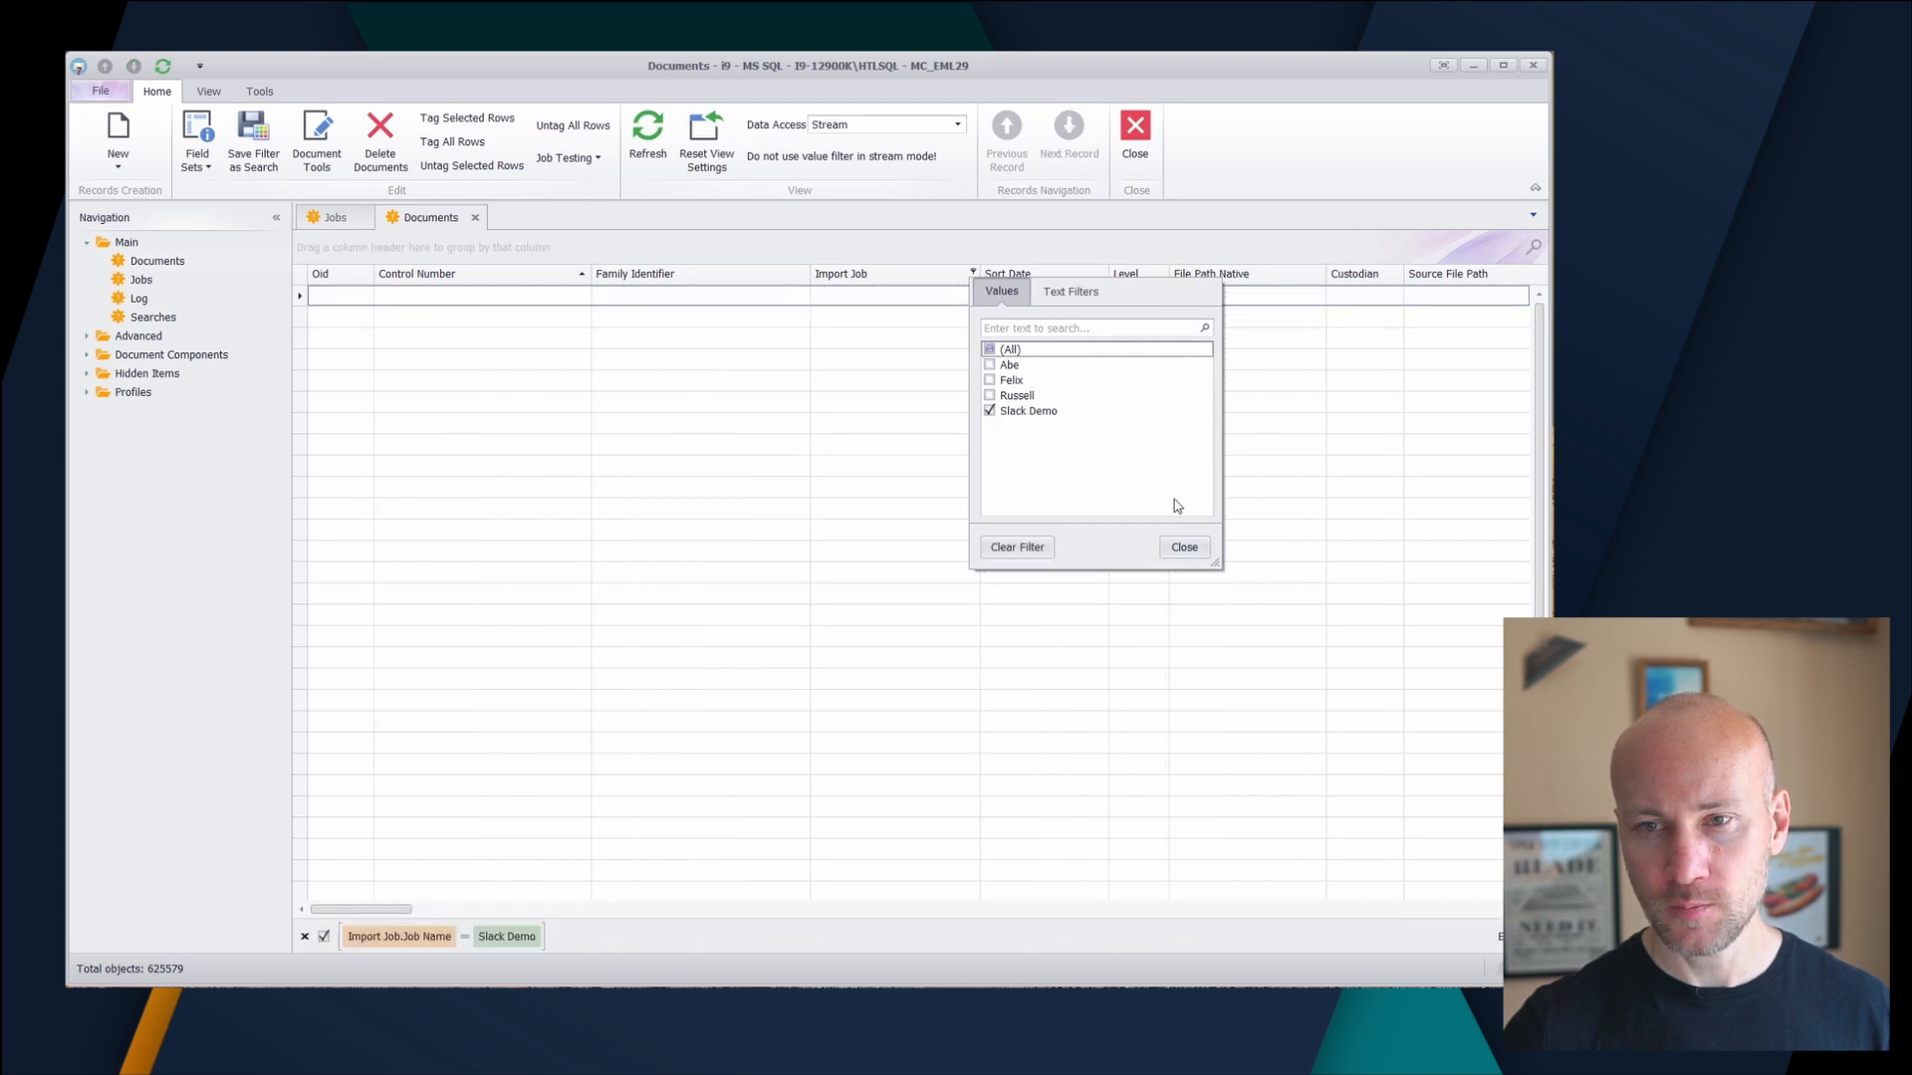
pyautogui.click(1185, 551)
pyautogui.click(879, 473)
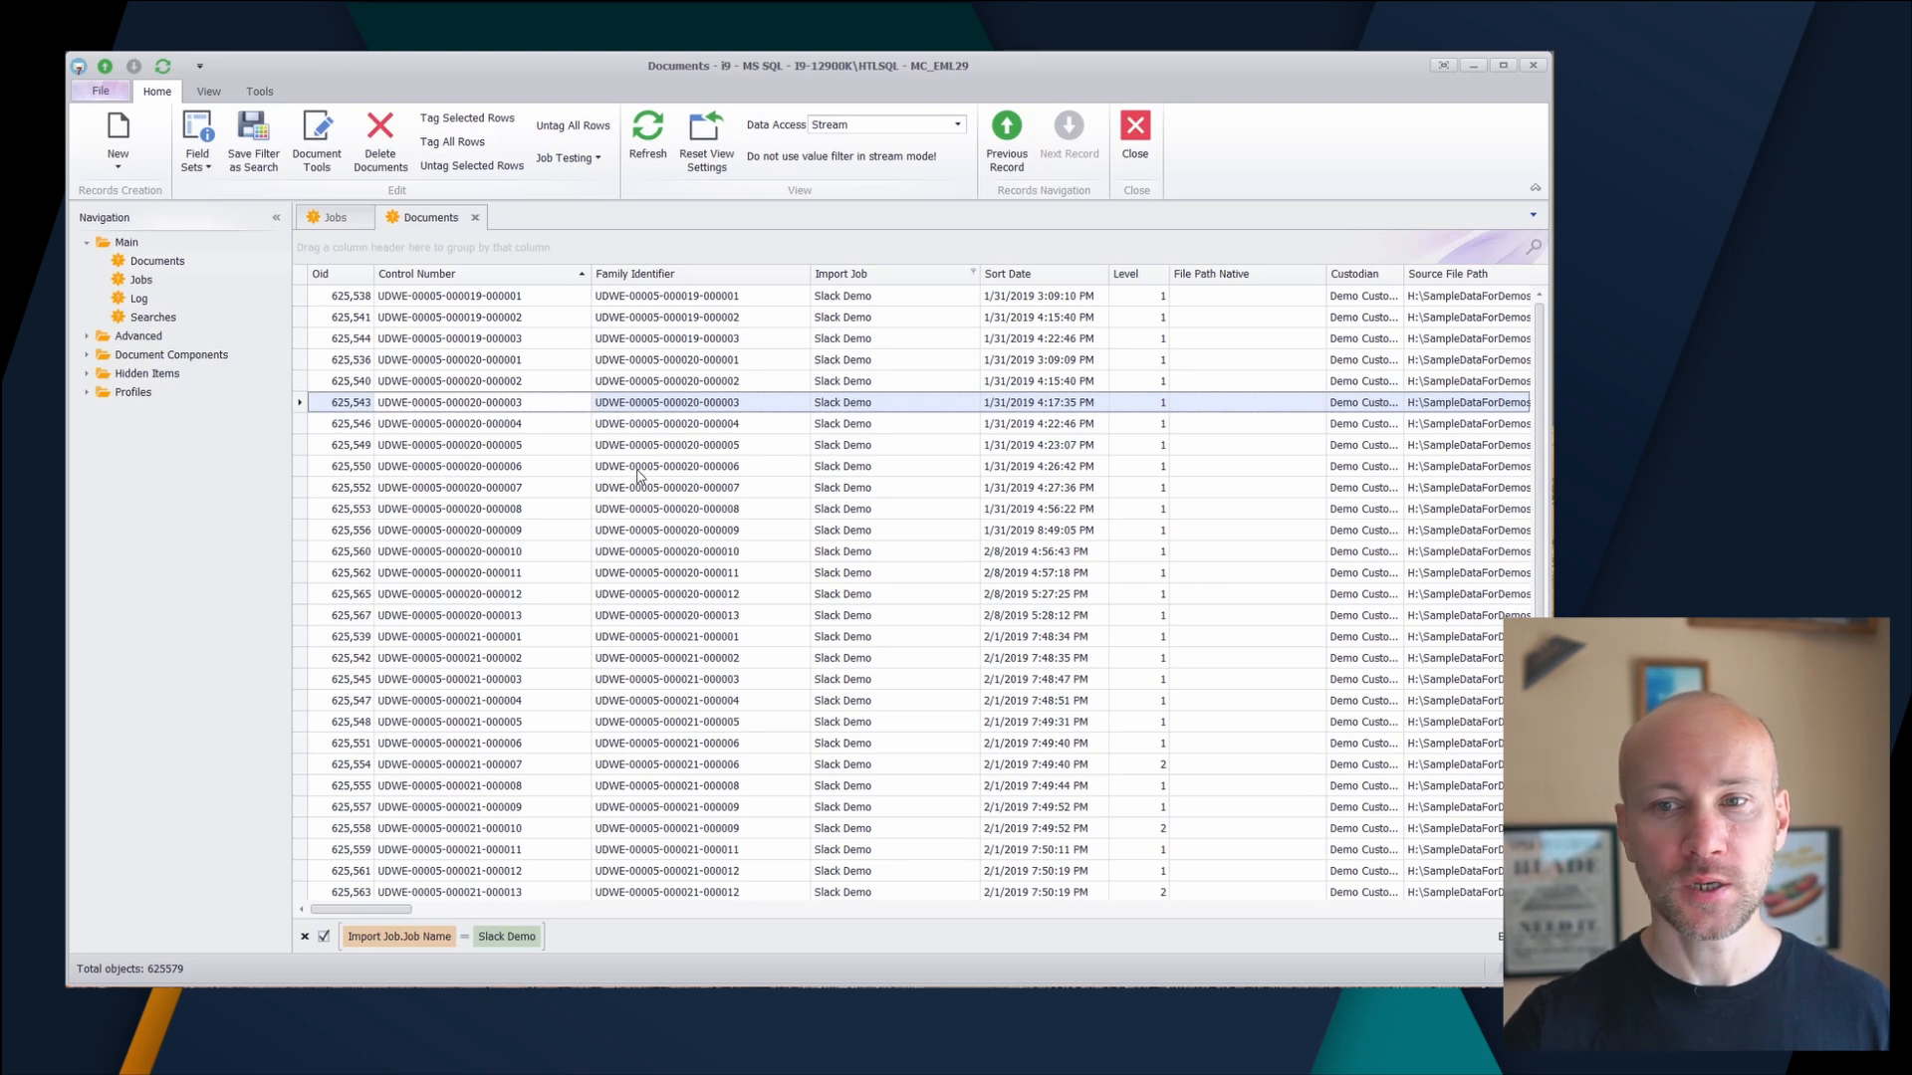
pyautogui.moveTo(392, 910); pyautogui.dragTo(360, 941)
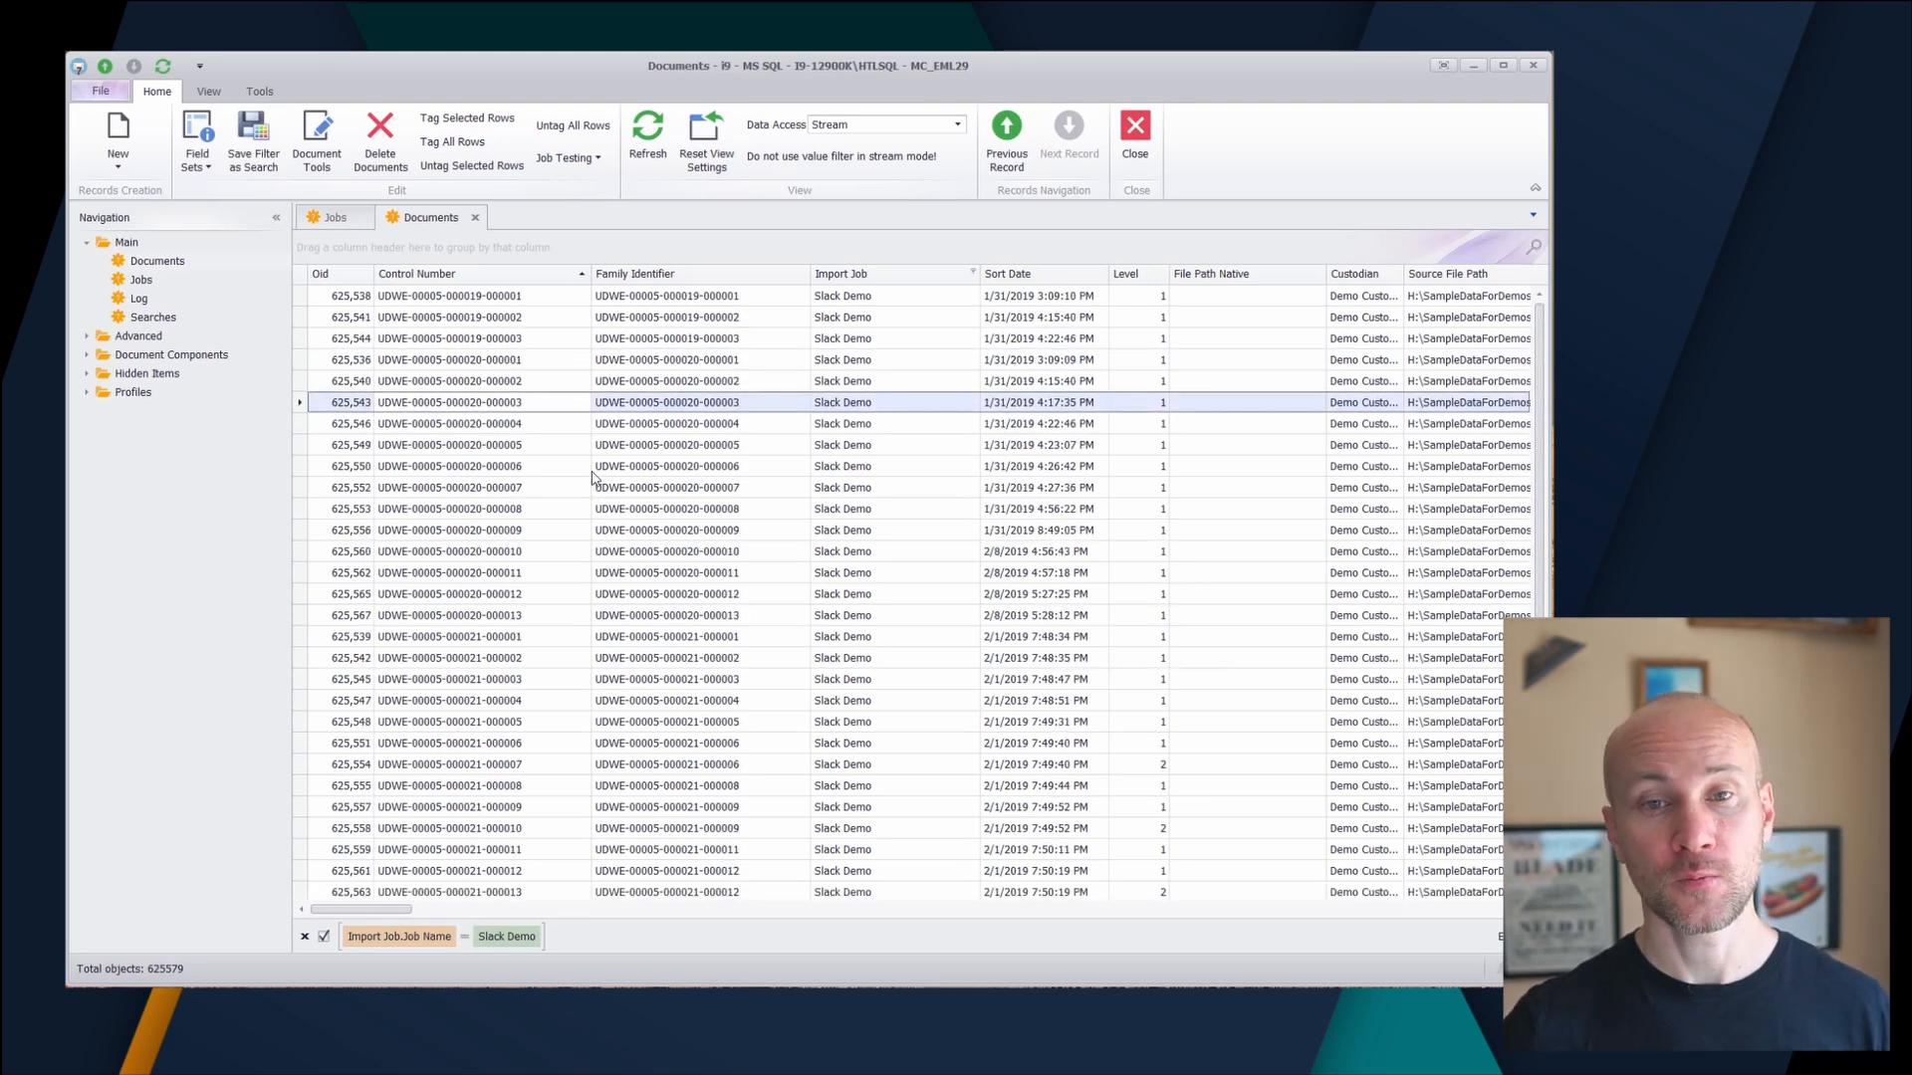
# - Open the Slack Demo job and examine its job tasks and the messages in its log entries
pyautogui.click(336, 217)
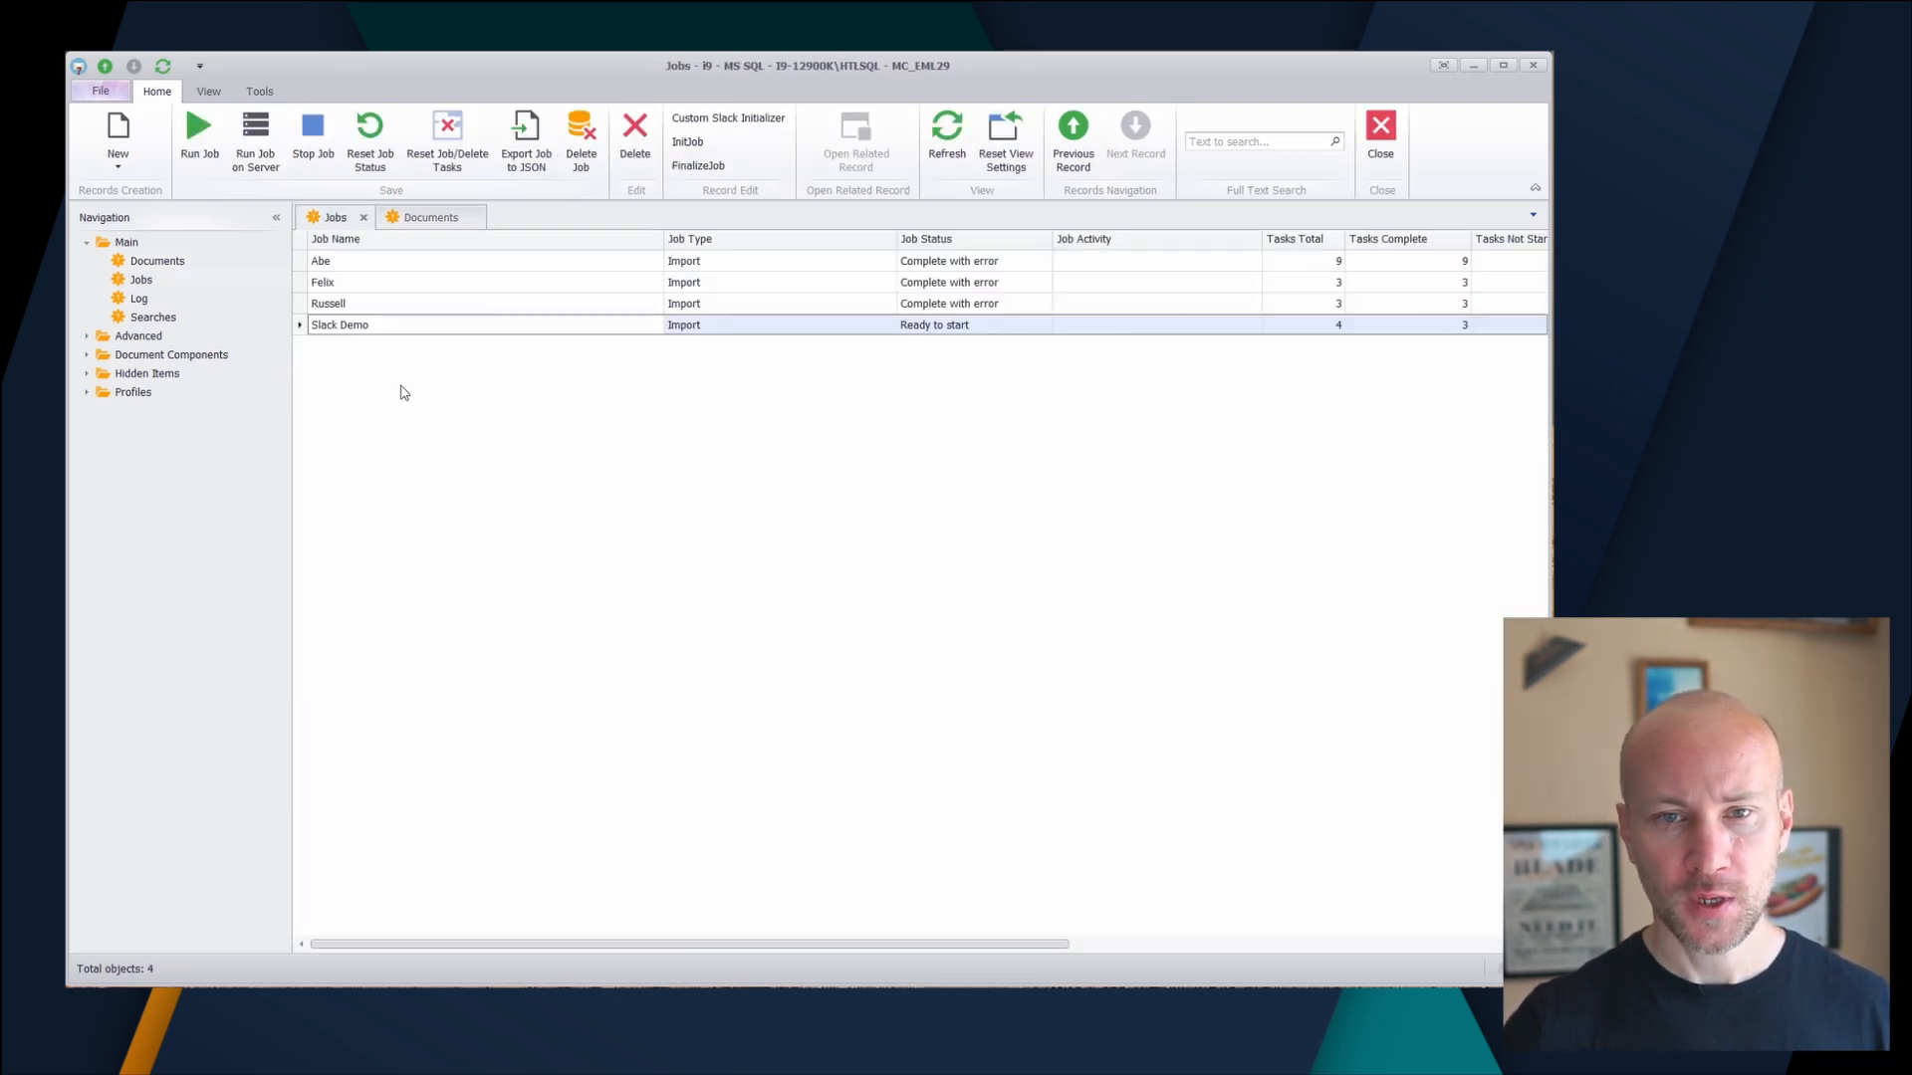
pyautogui.doubleClick(361, 330)
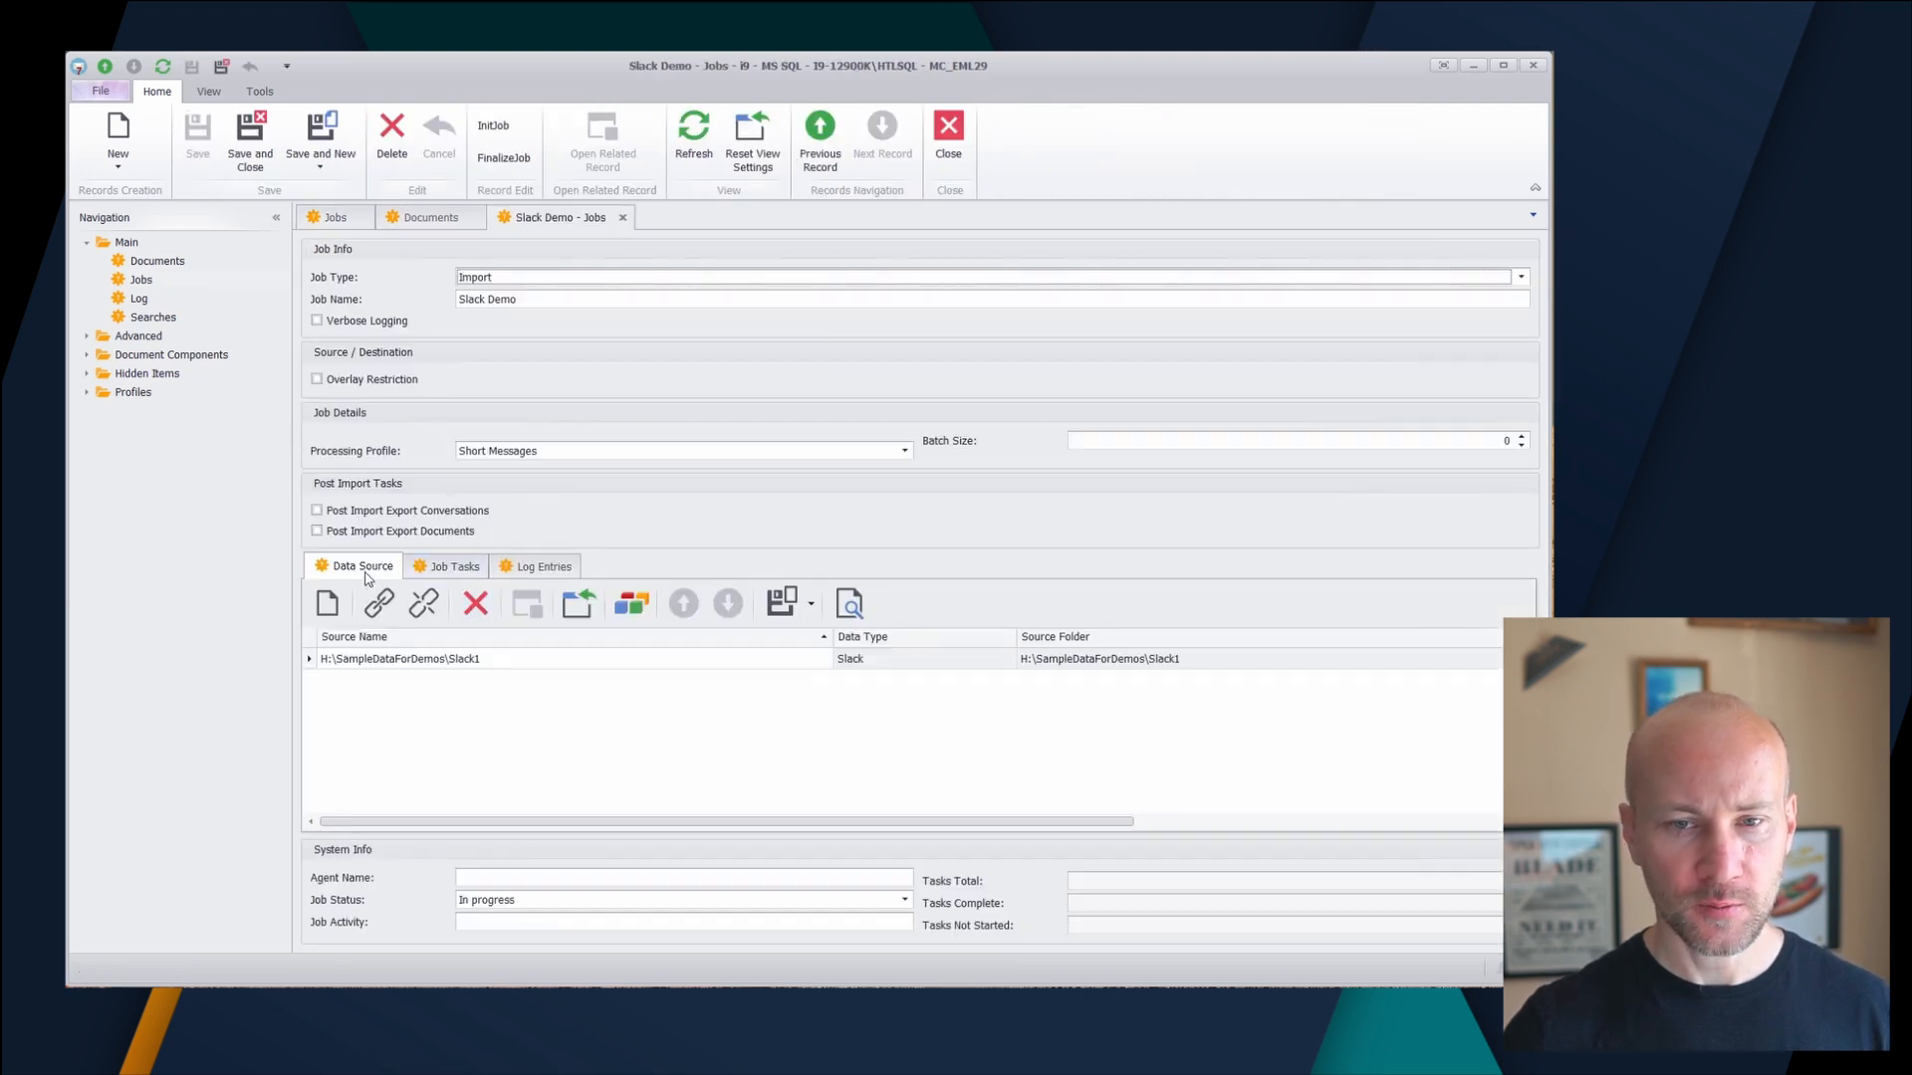
pyautogui.click(445, 568)
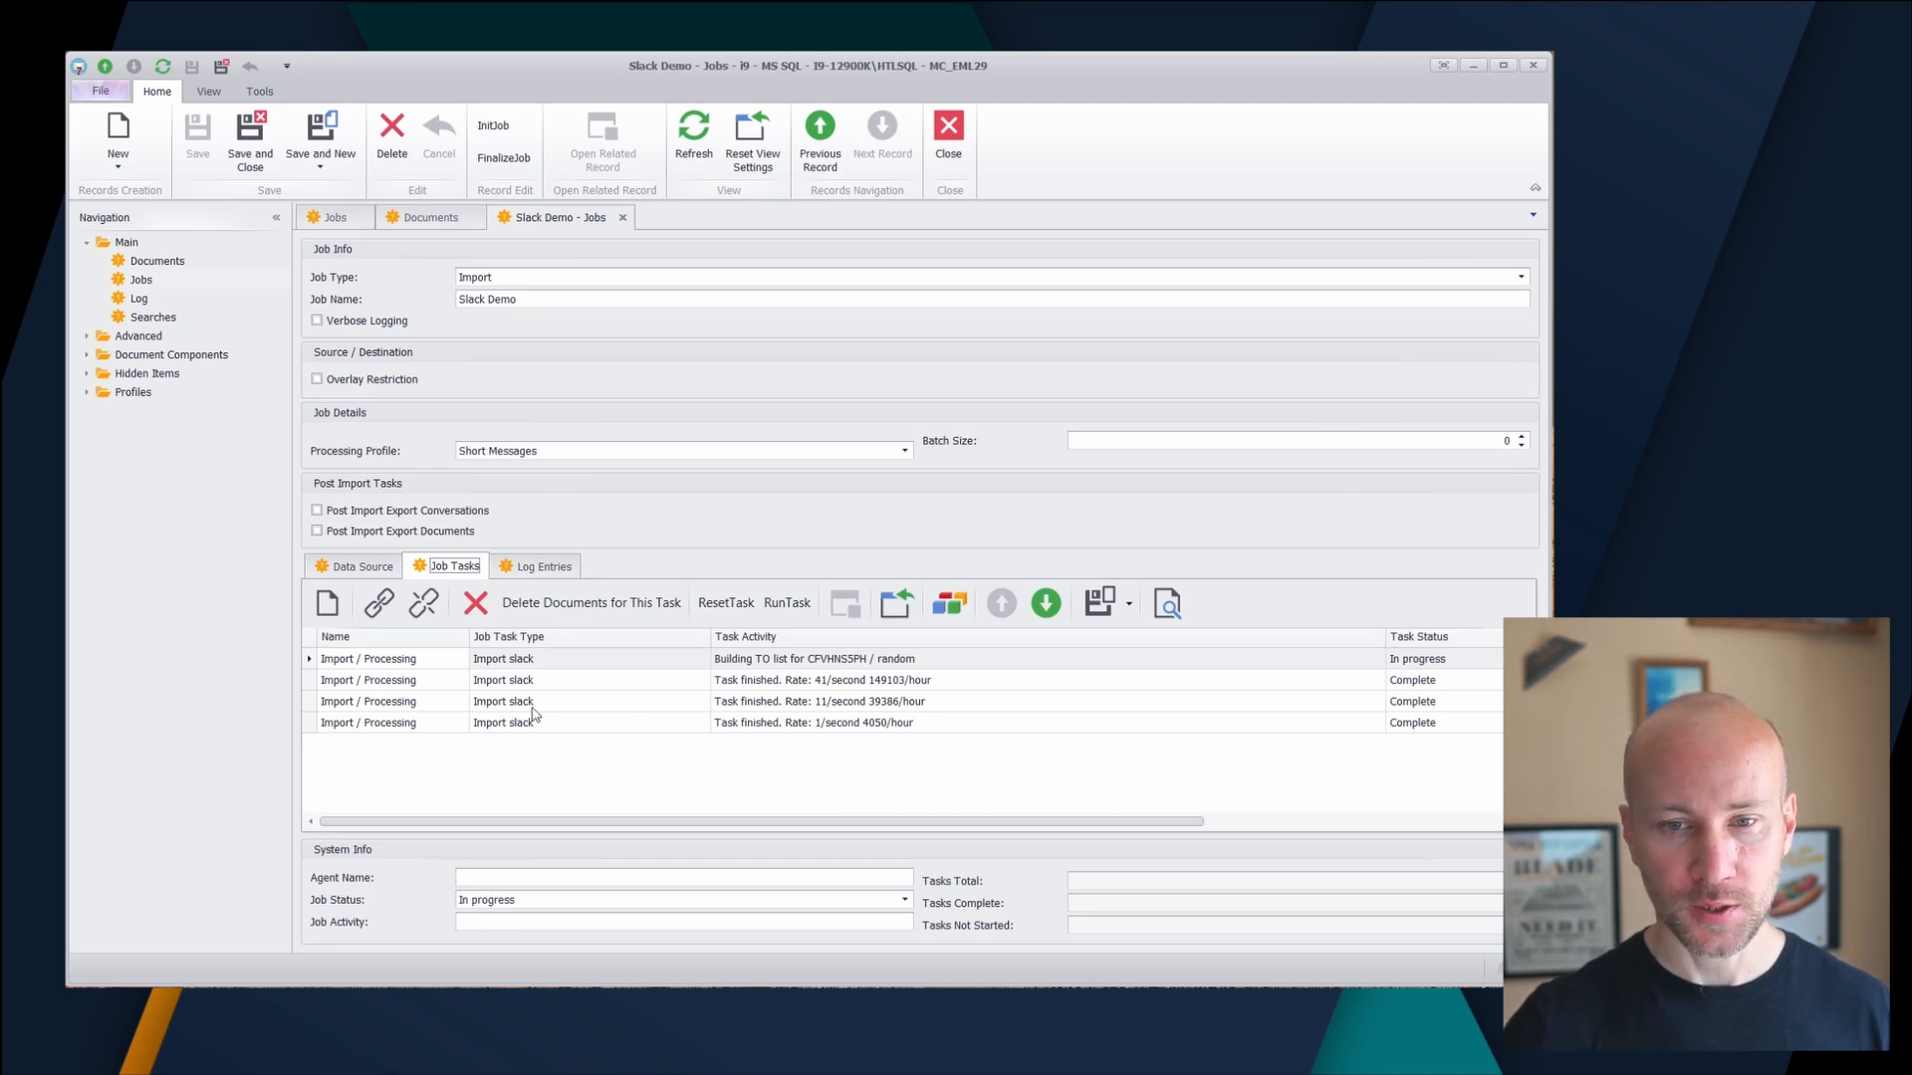
pyautogui.click(559, 577)
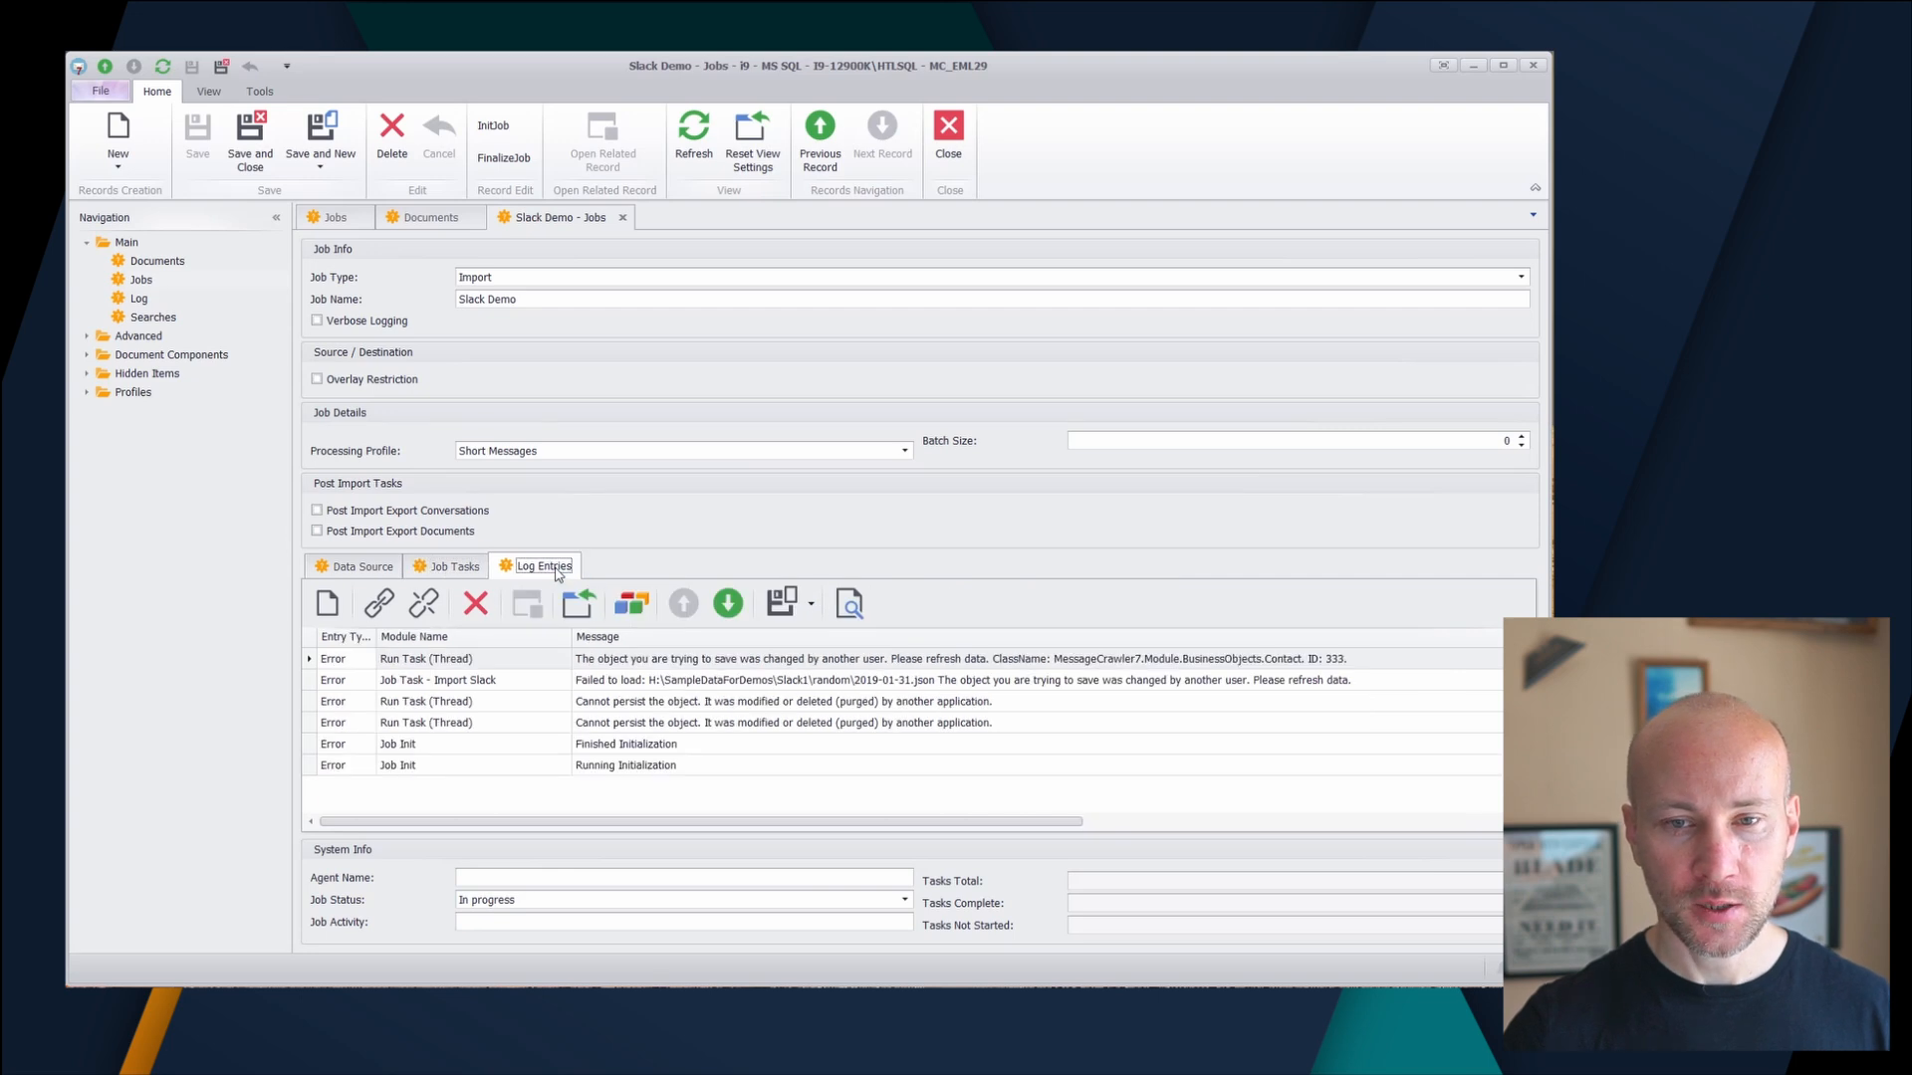
pyautogui.click(613, 688)
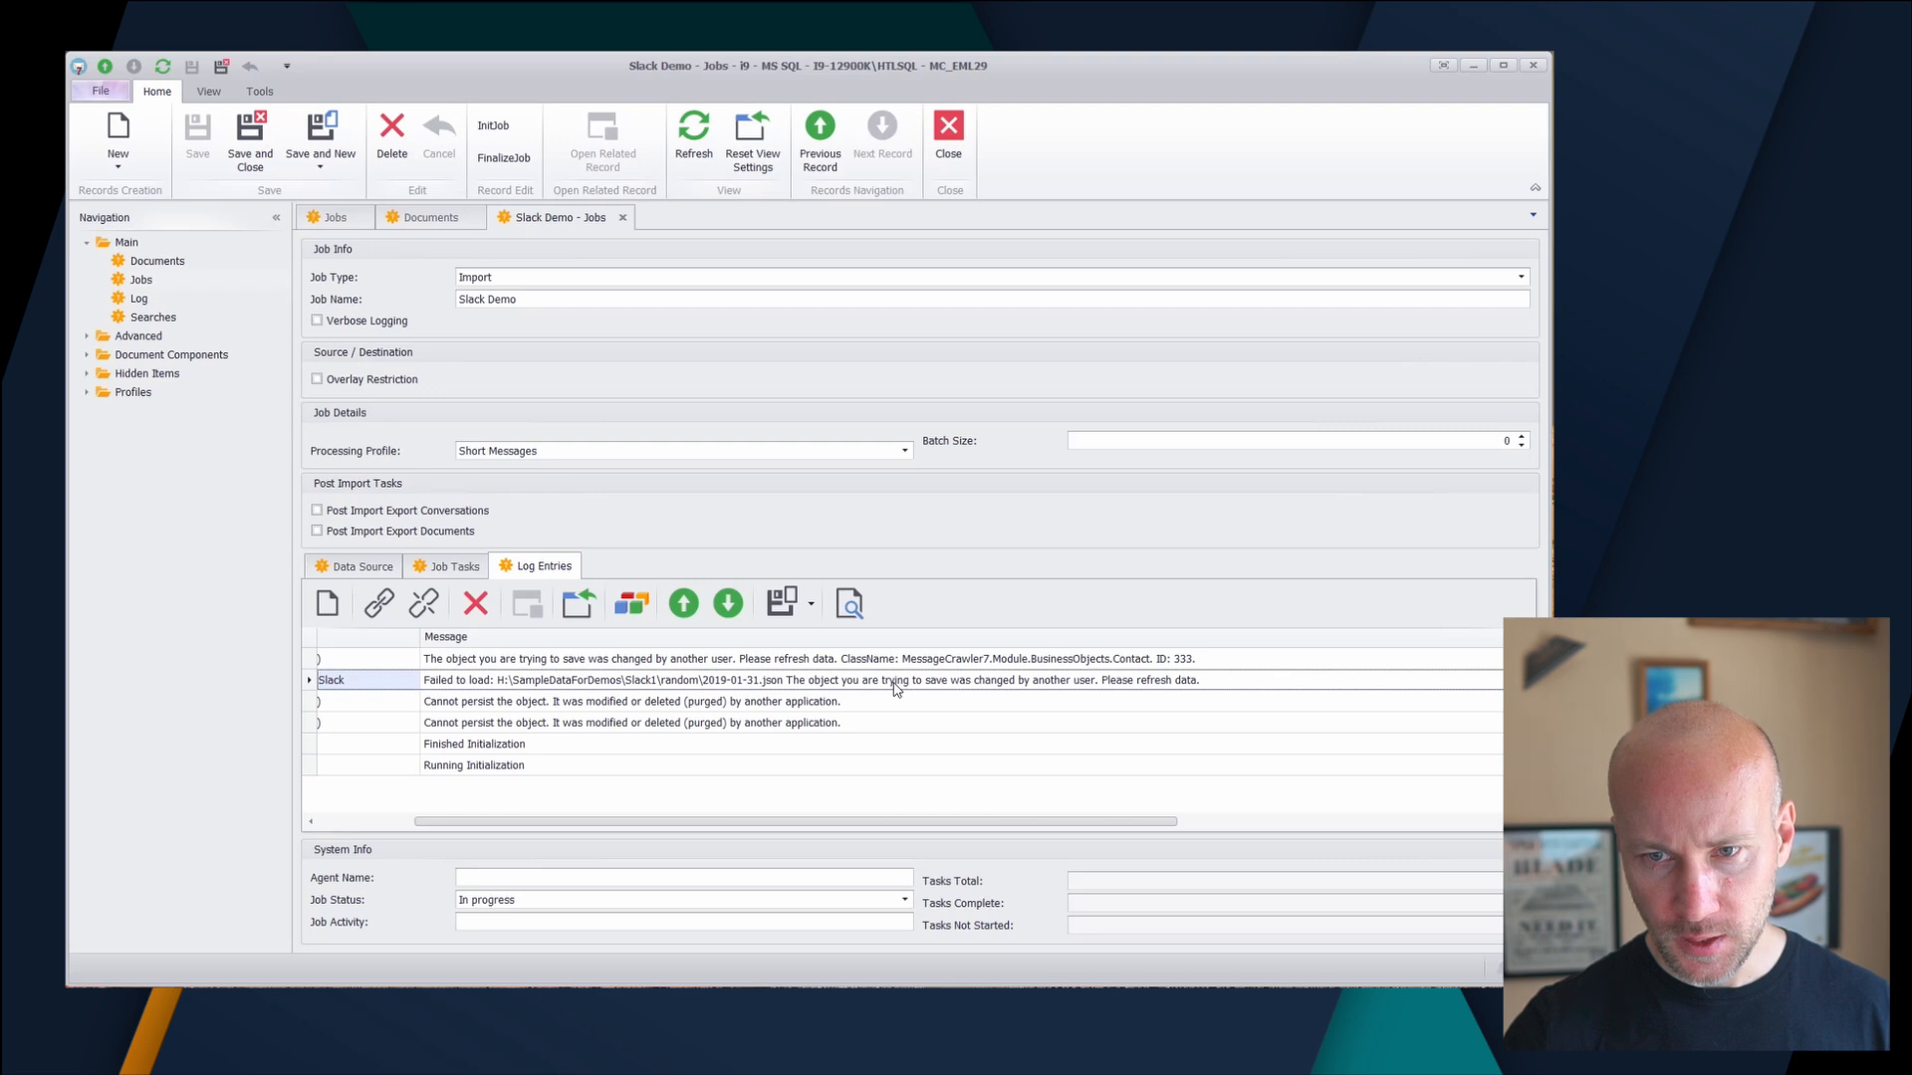
pyautogui.click(401, 829)
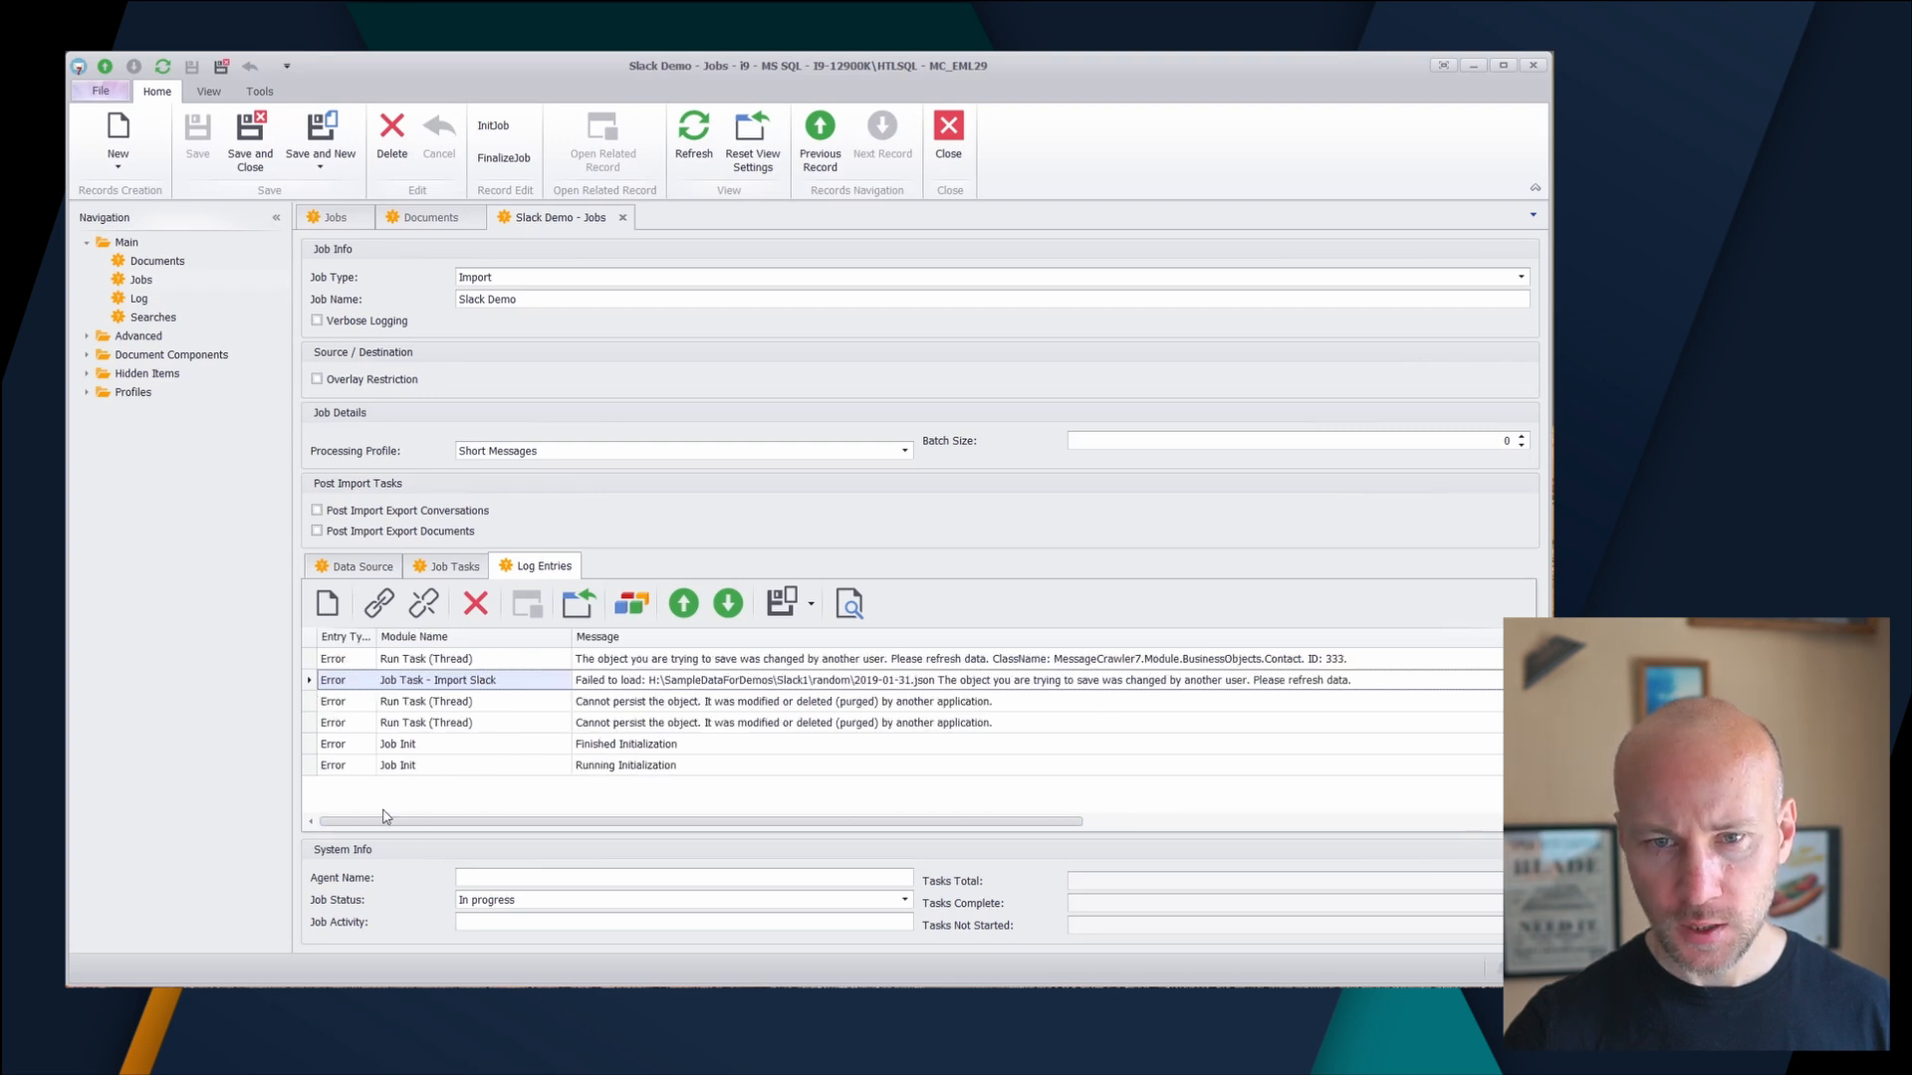
pyautogui.click(650, 664)
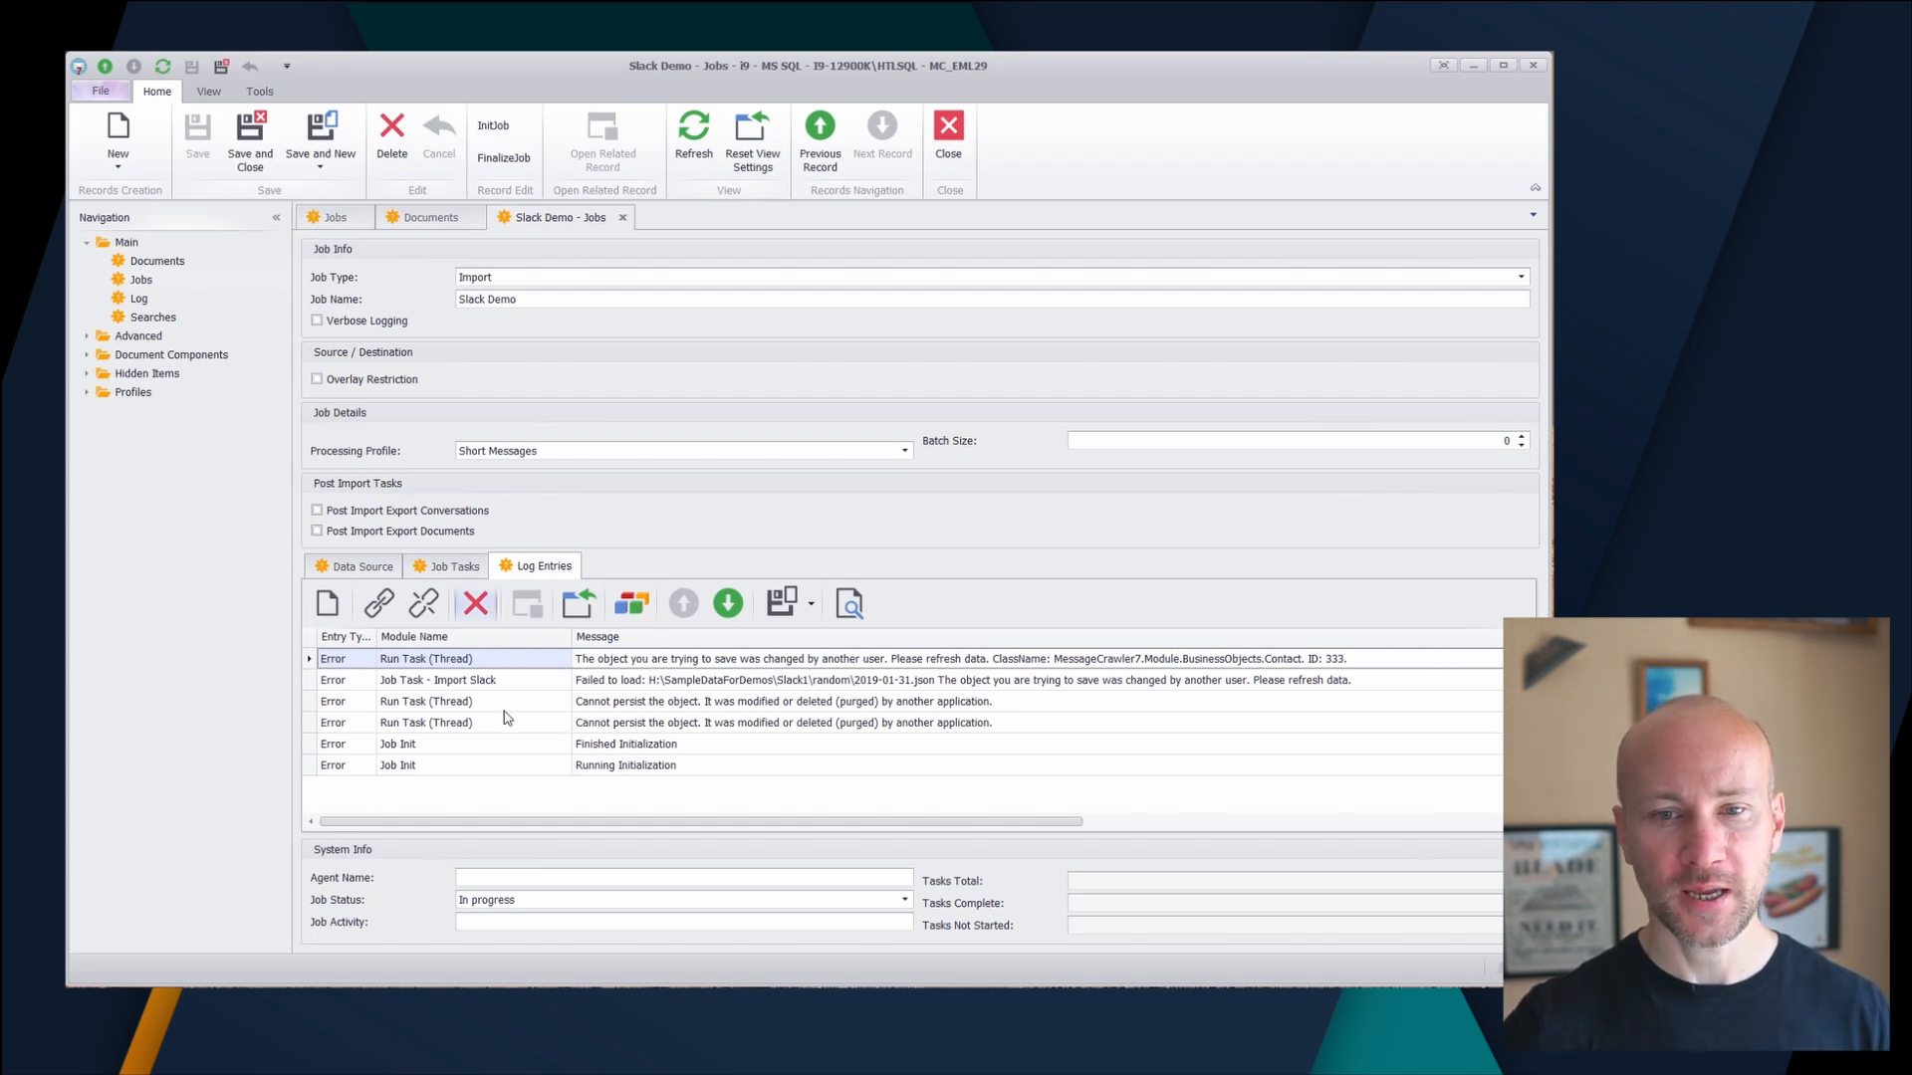
# - Examine the global log, review the Slack Demo job's data source, tasks and log entries again, and close both views
pyautogui.click(137, 299)
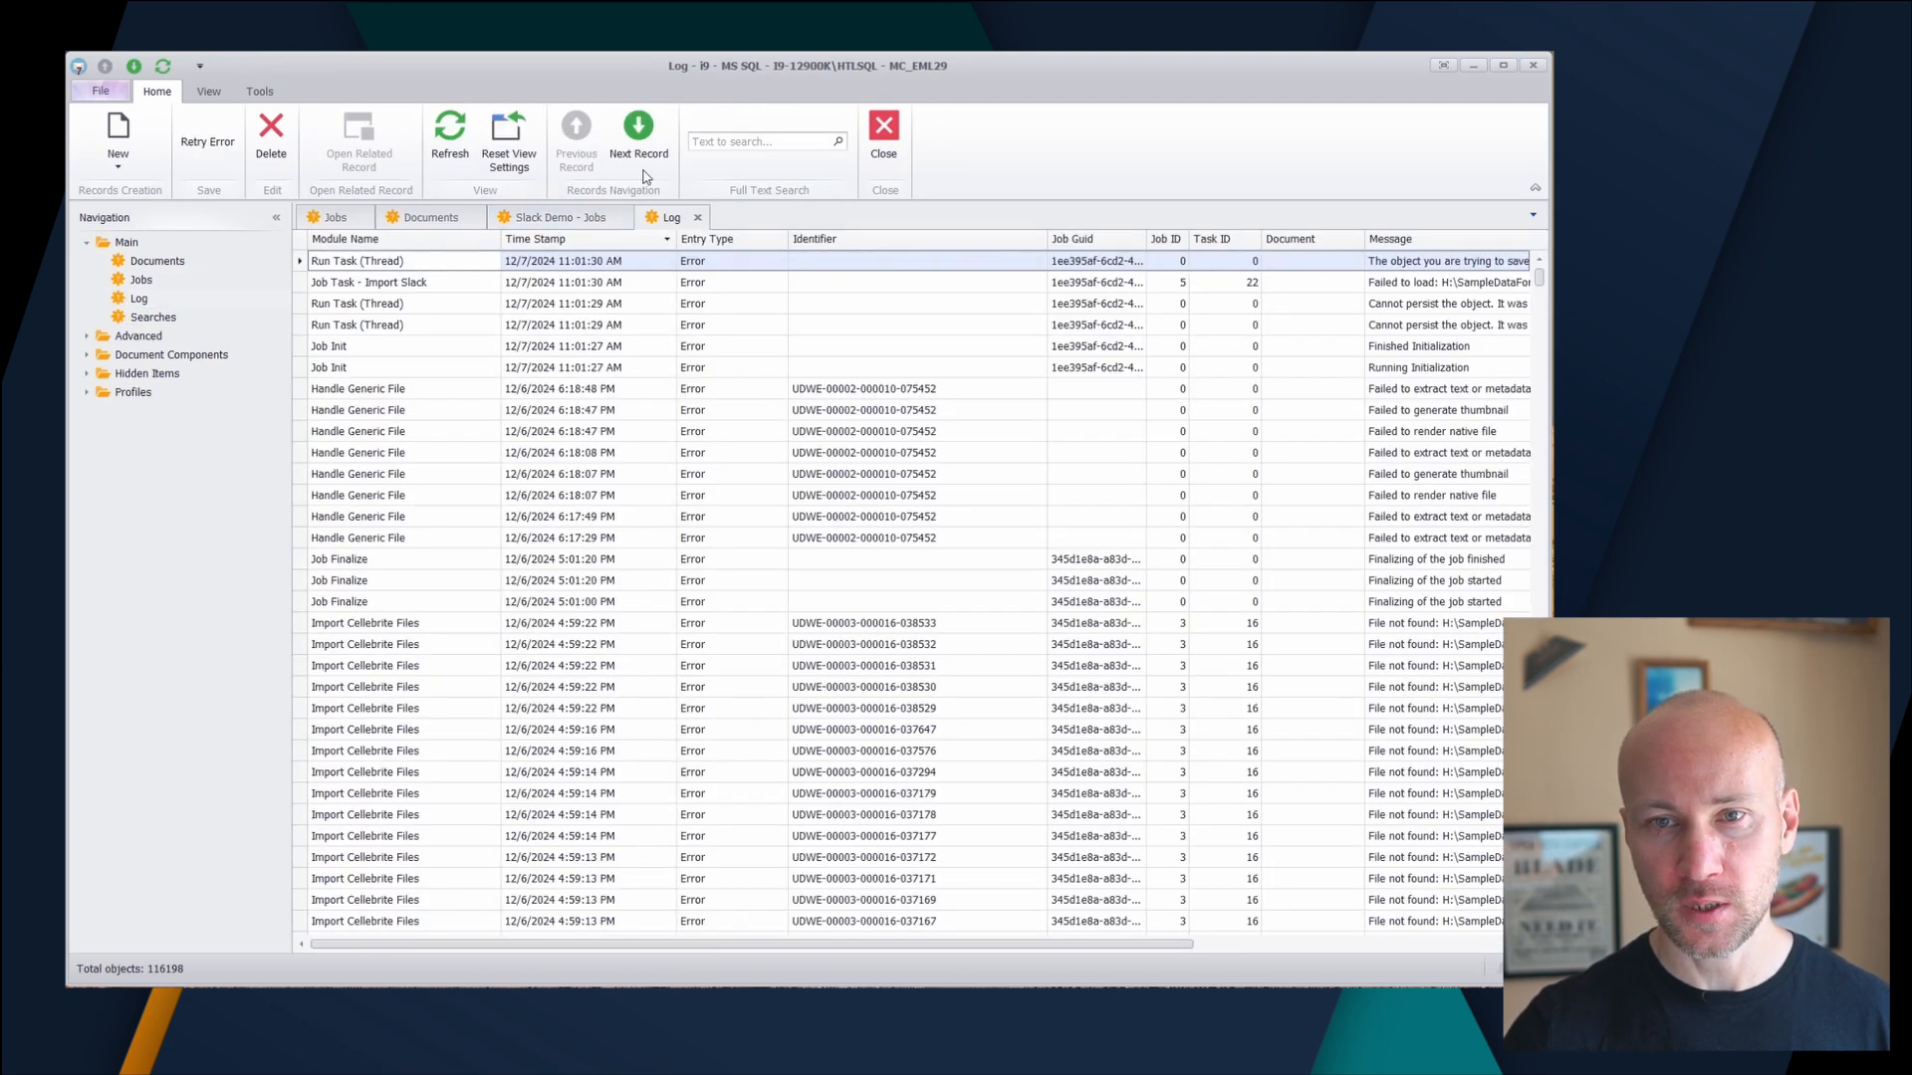
pyautogui.click(997, 327)
pyautogui.click(577, 216)
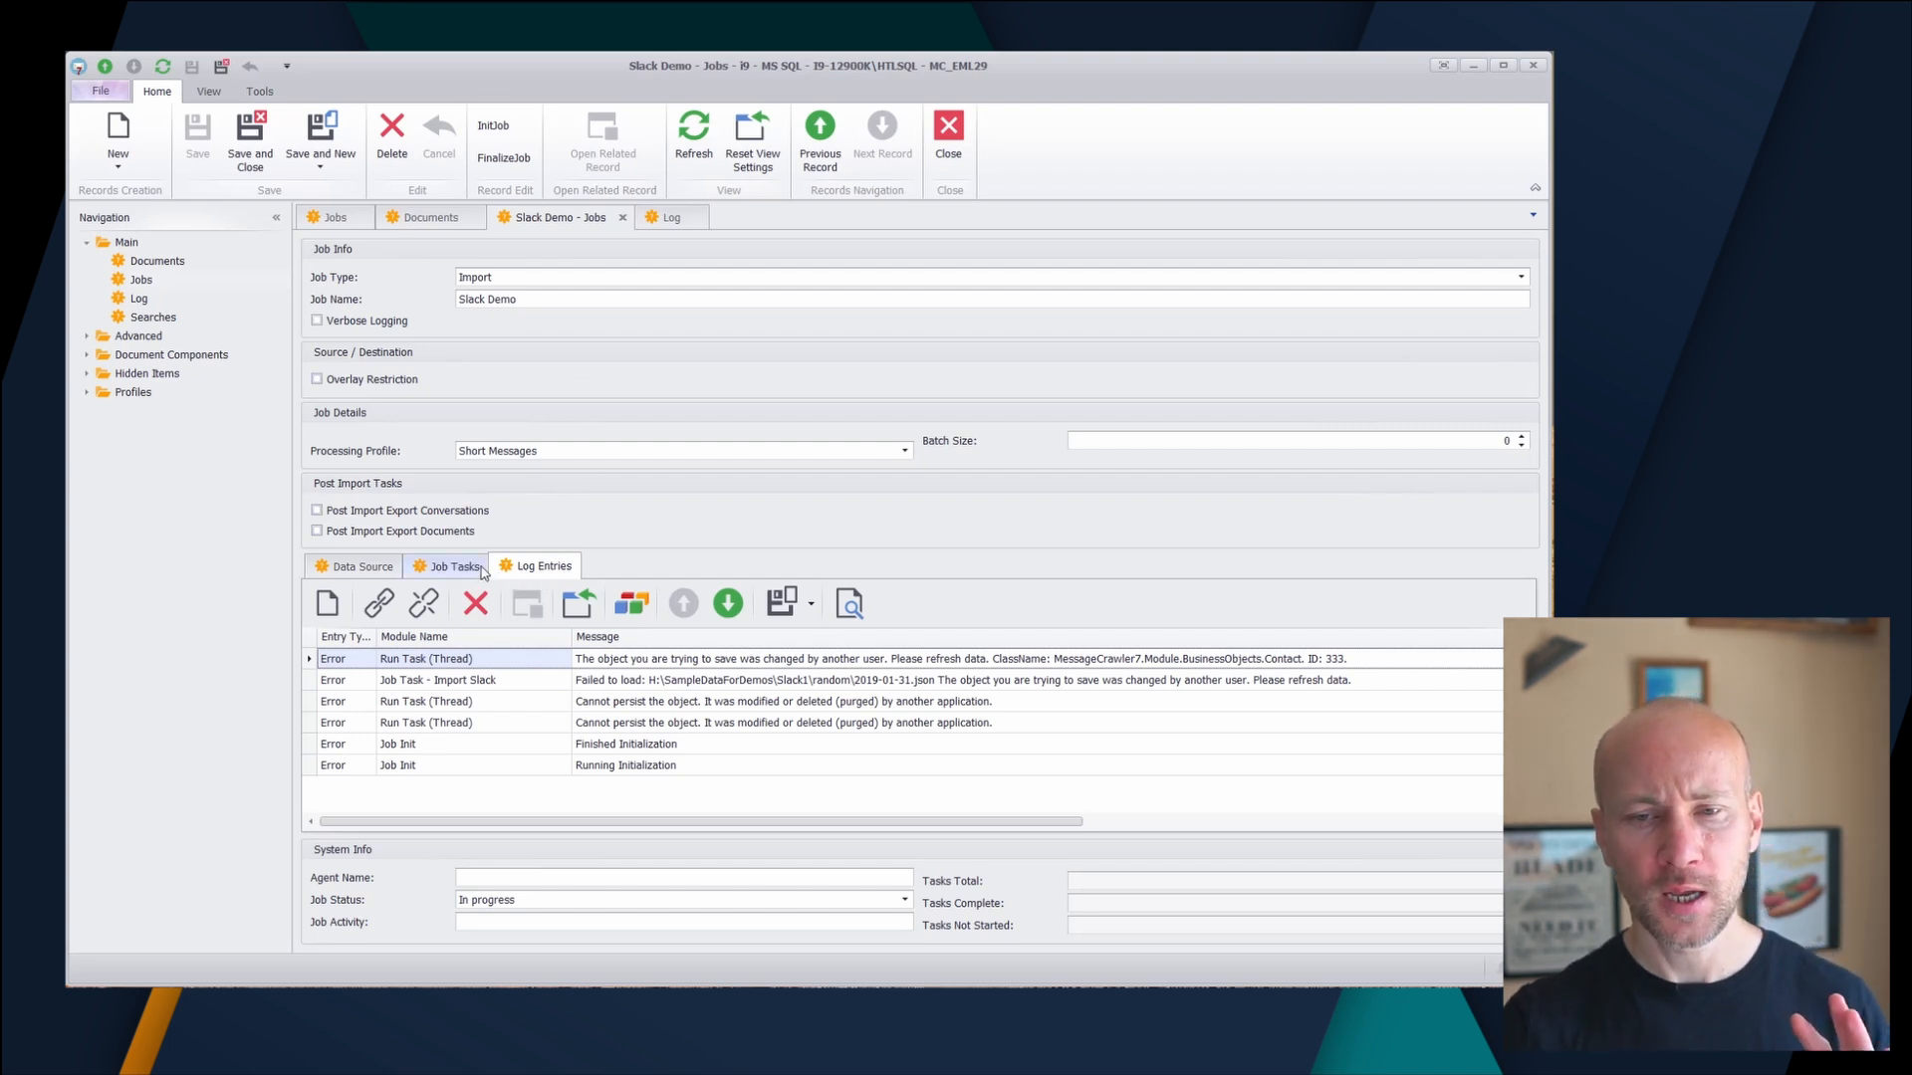
pyautogui.click(364, 570)
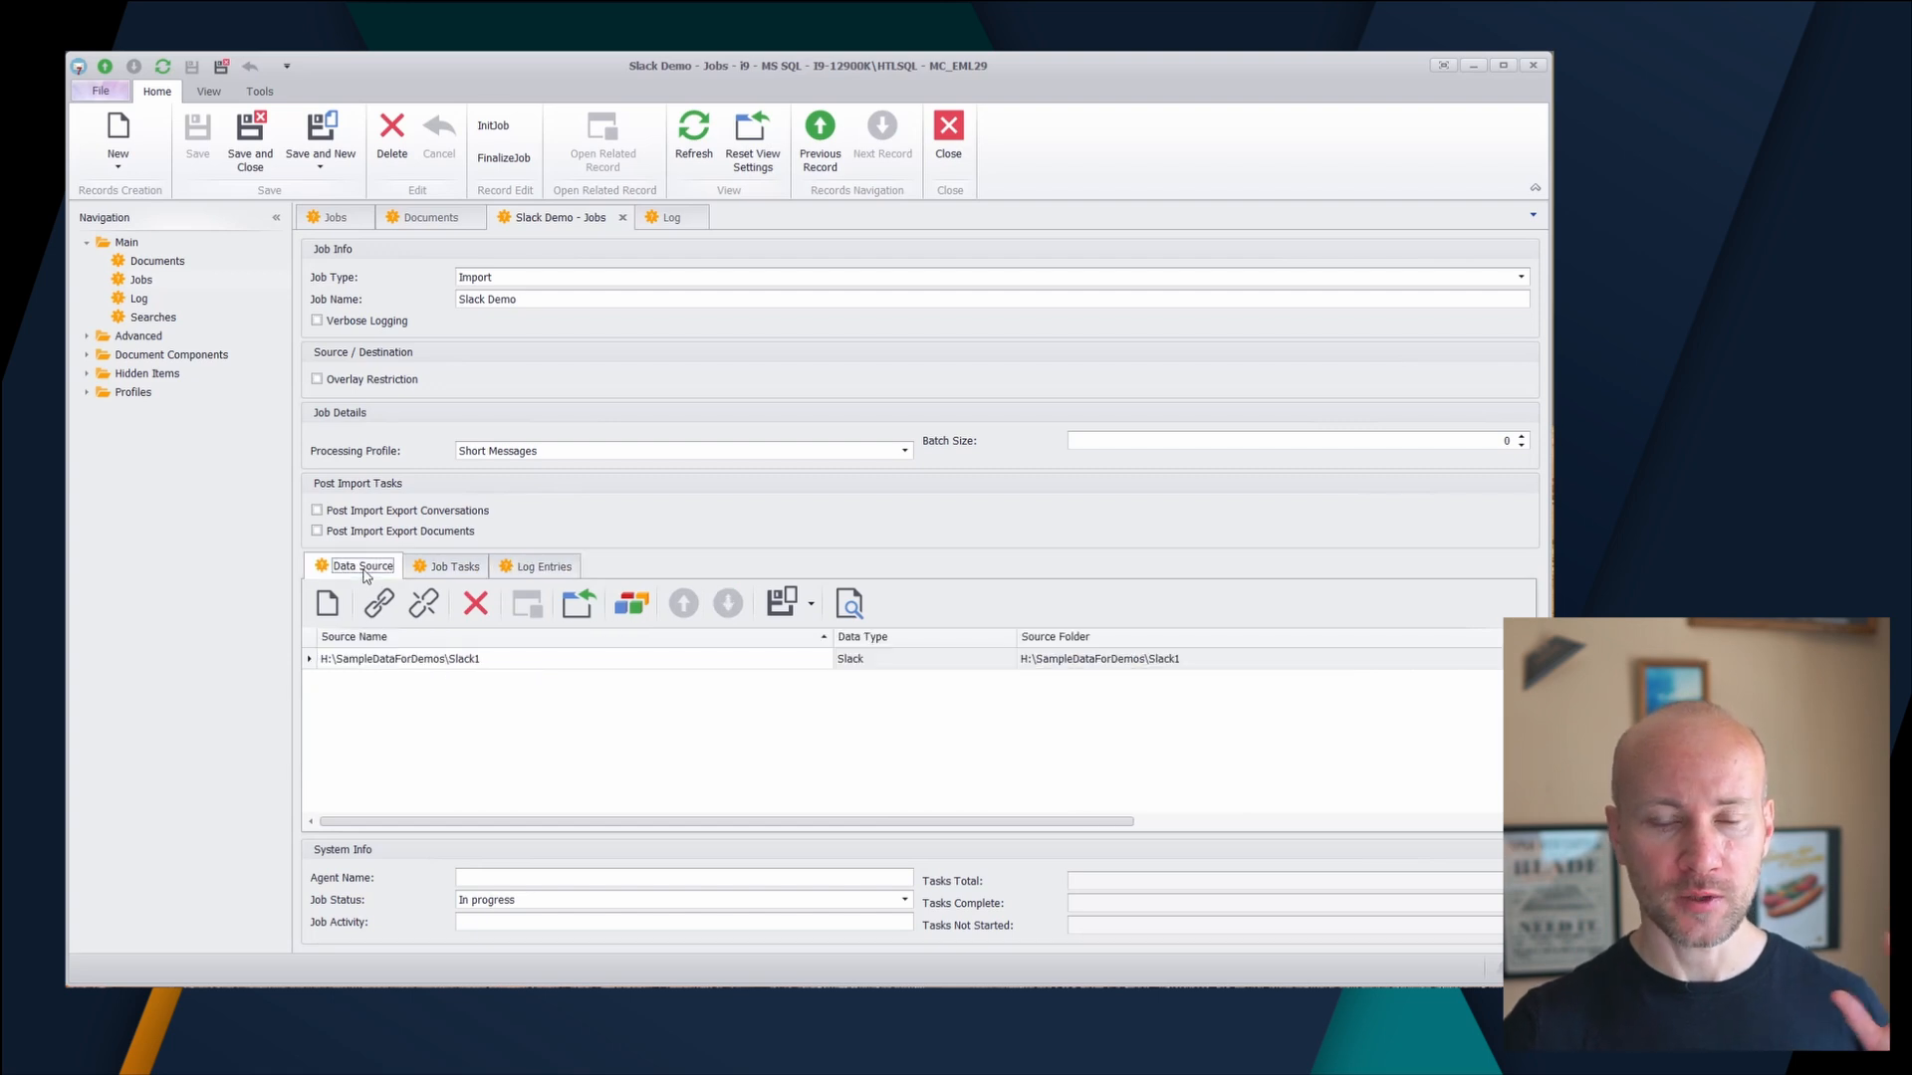
pyautogui.click(436, 568)
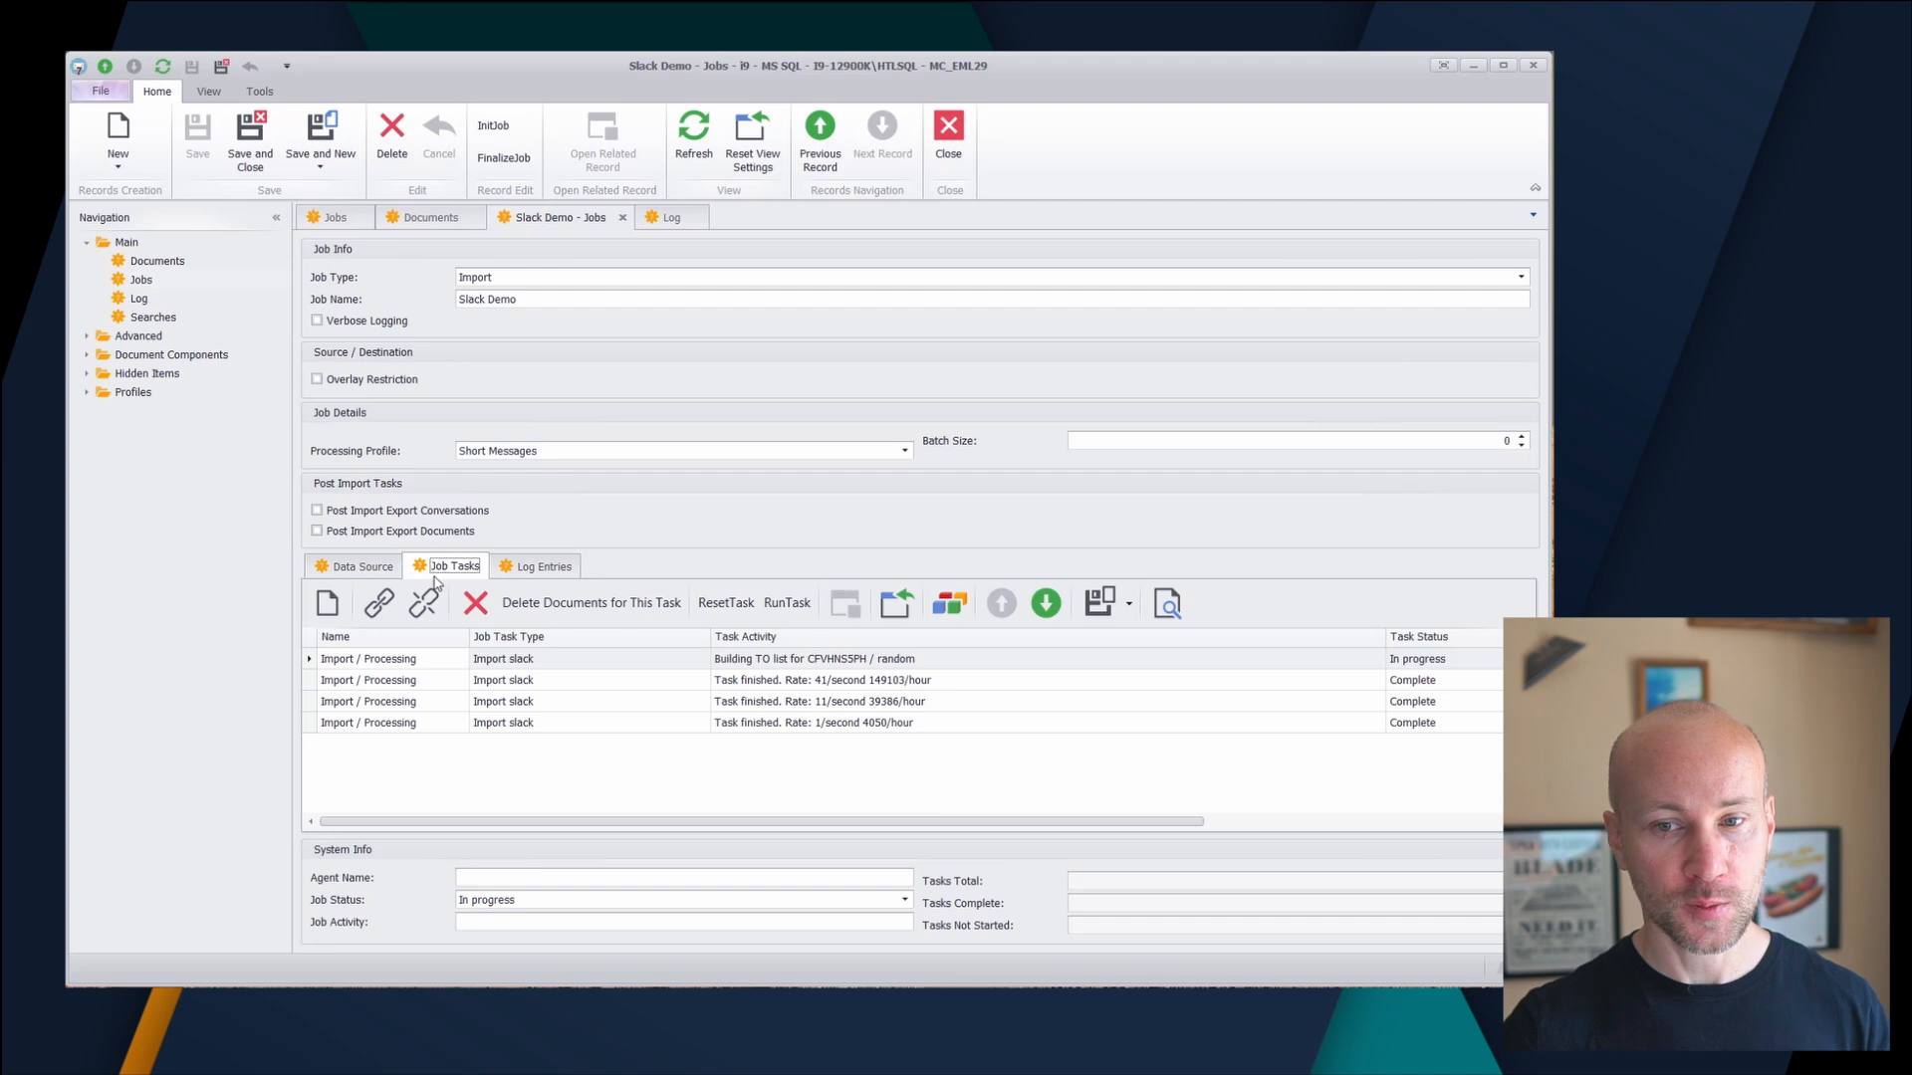
pyautogui.click(515, 570)
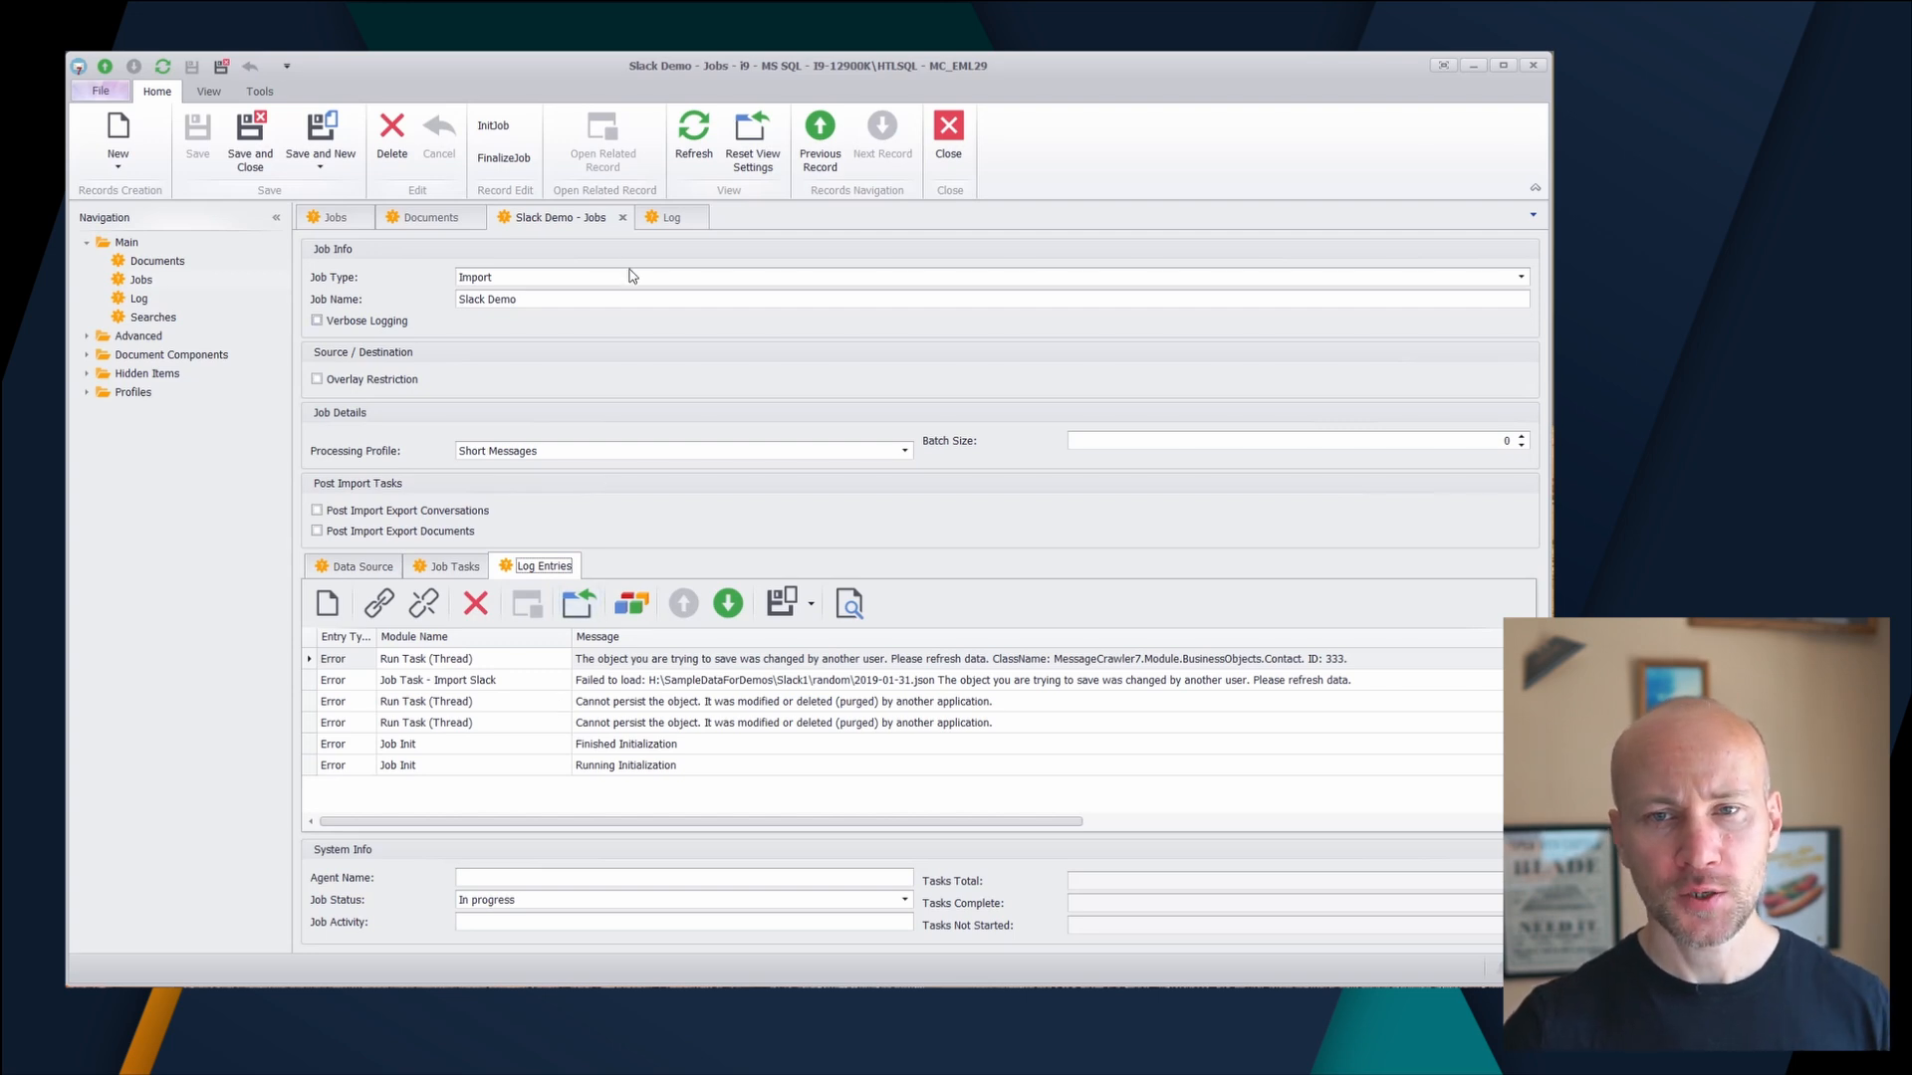
pyautogui.click(622, 217)
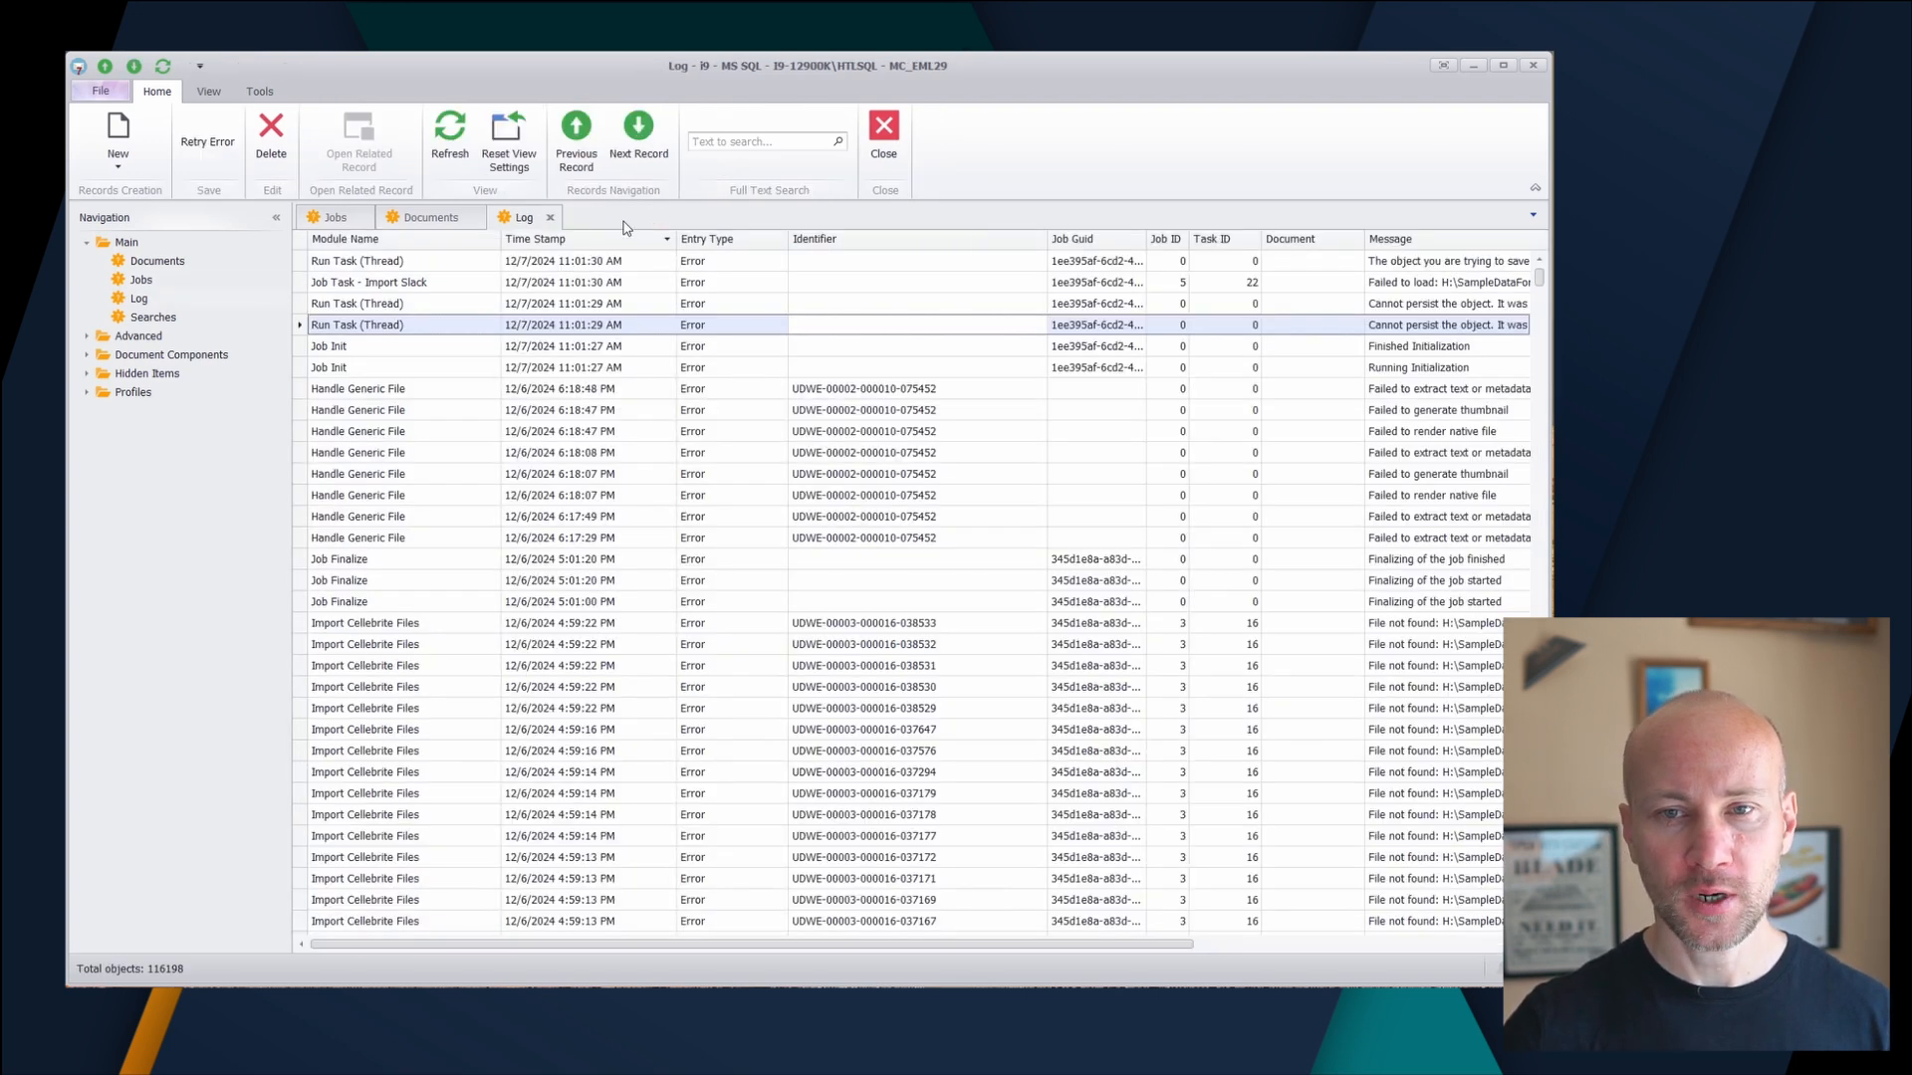
pyautogui.click(550, 217)
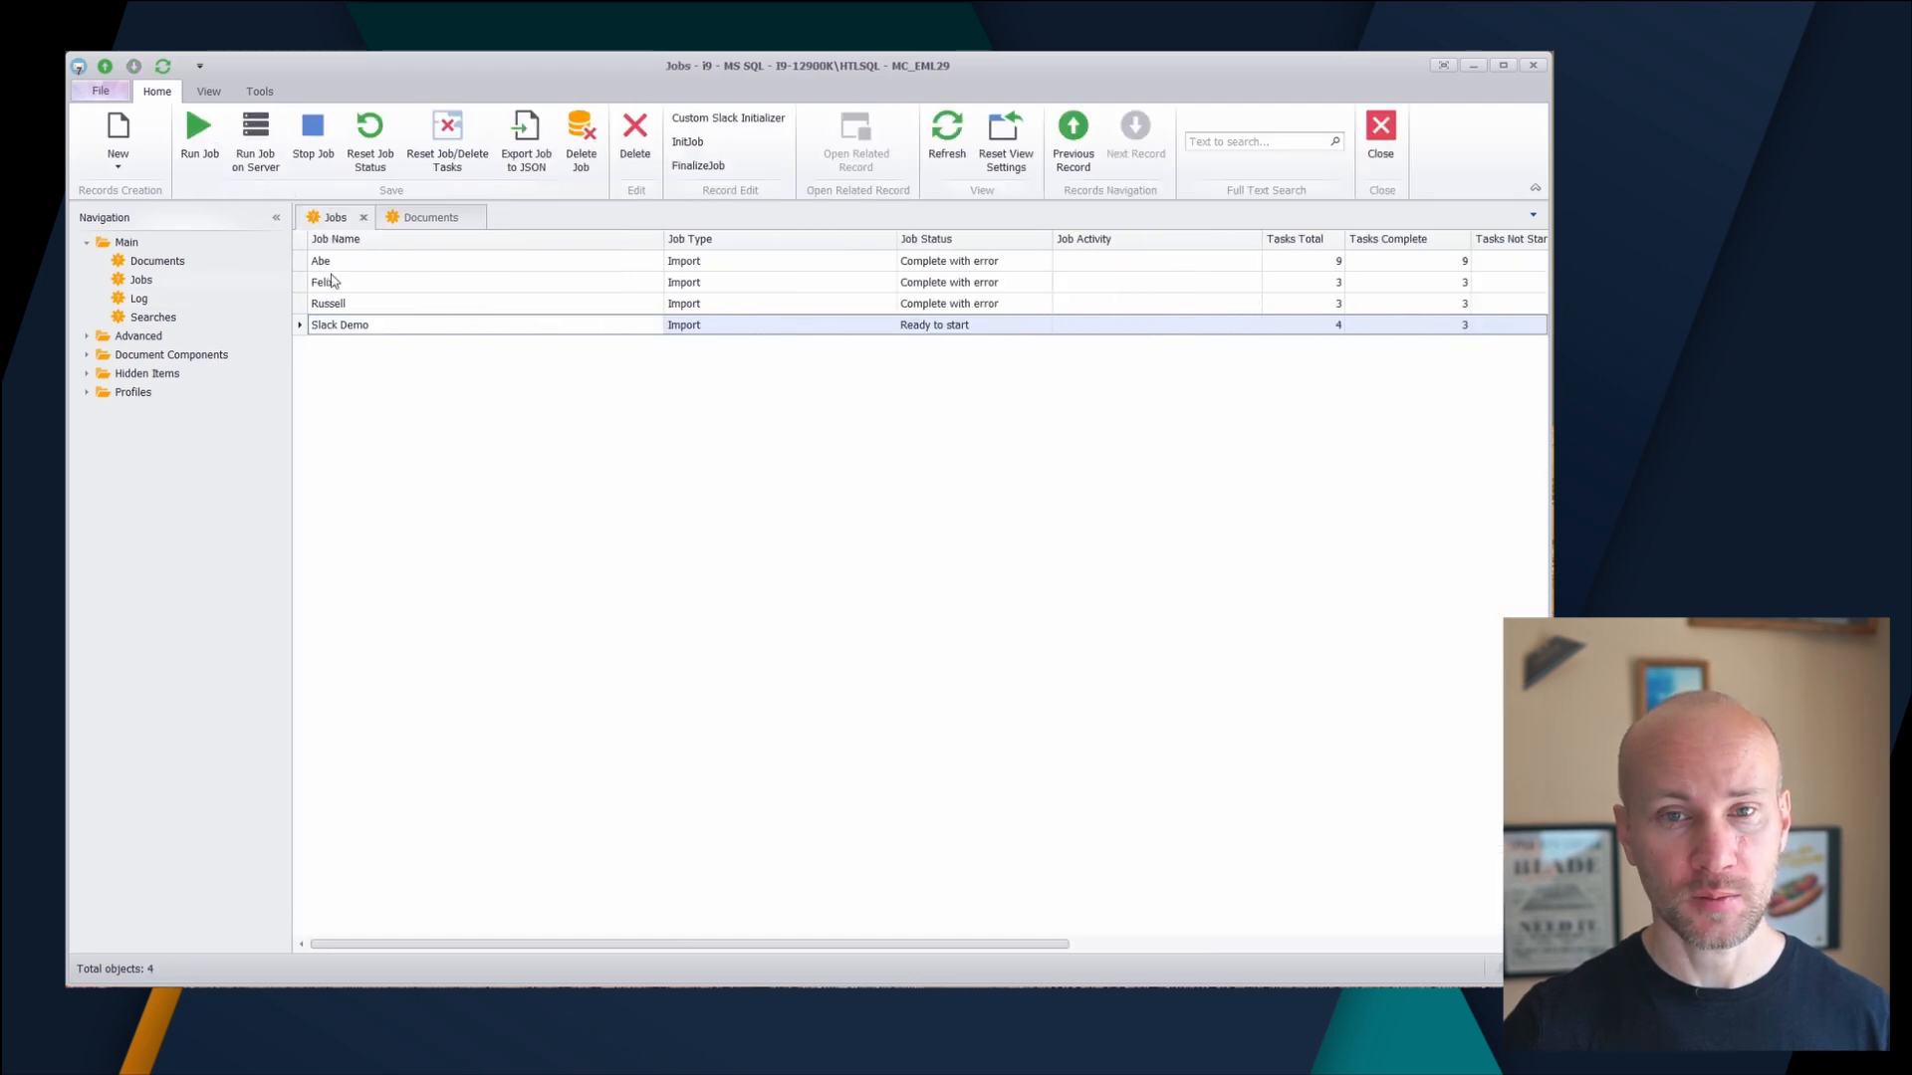
# - Create a new job of type Export Conversations (RSMF/PDF/HTML/EML) and name it Export1
pyautogui.click(268, 303)
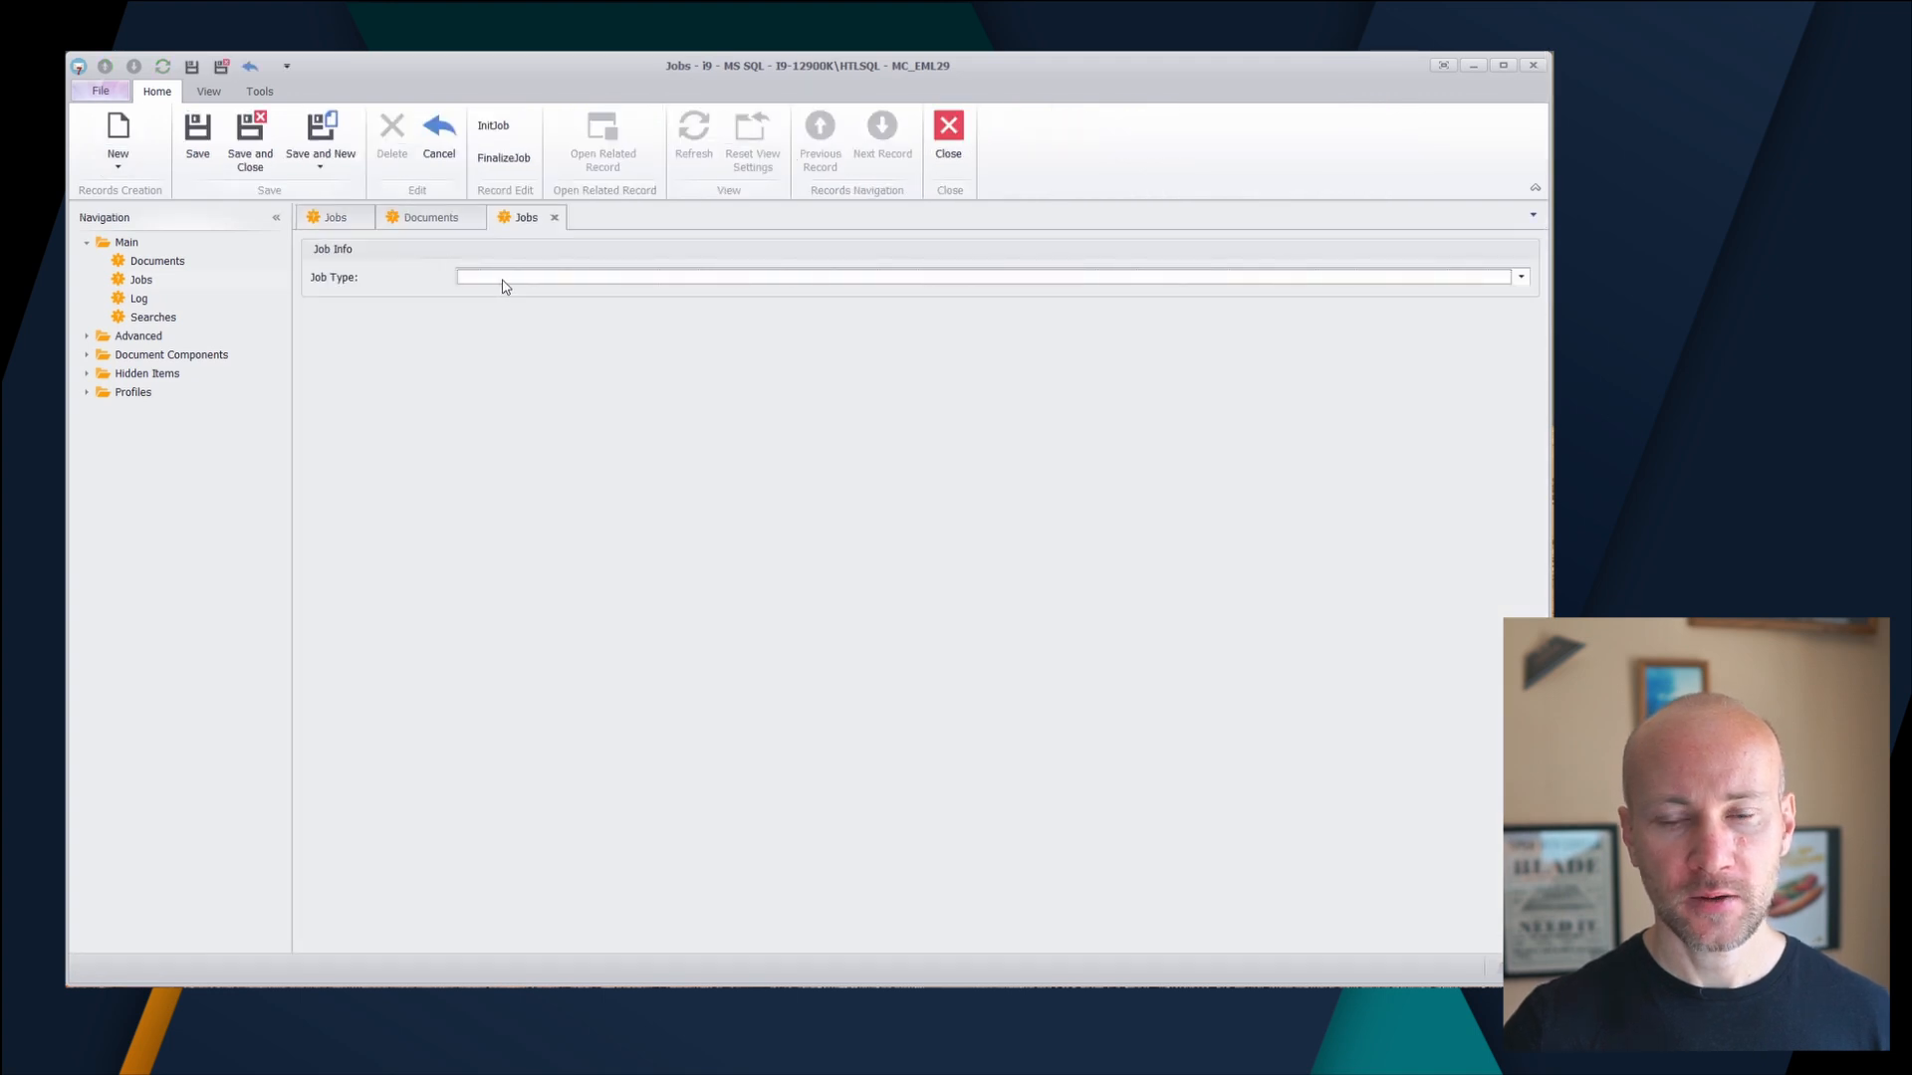
pyautogui.click(502, 281)
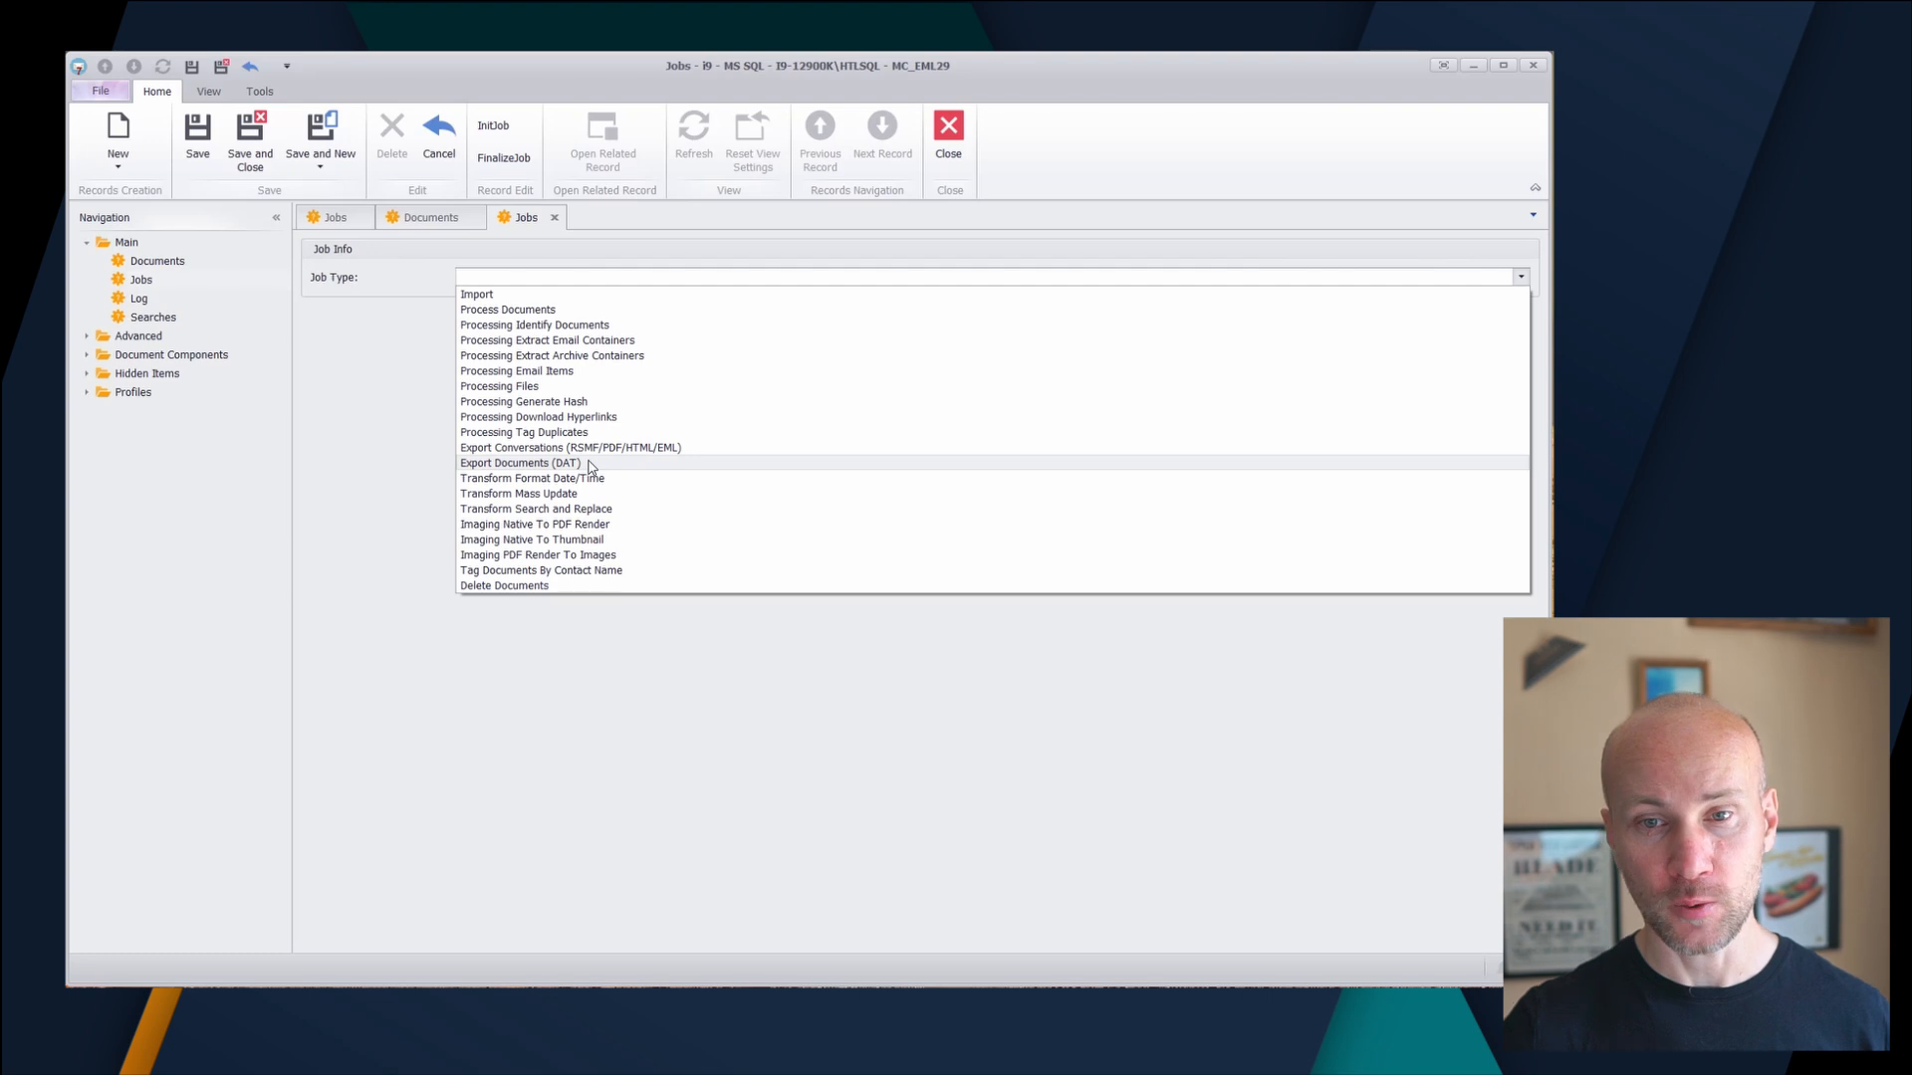
pyautogui.click(548, 449)
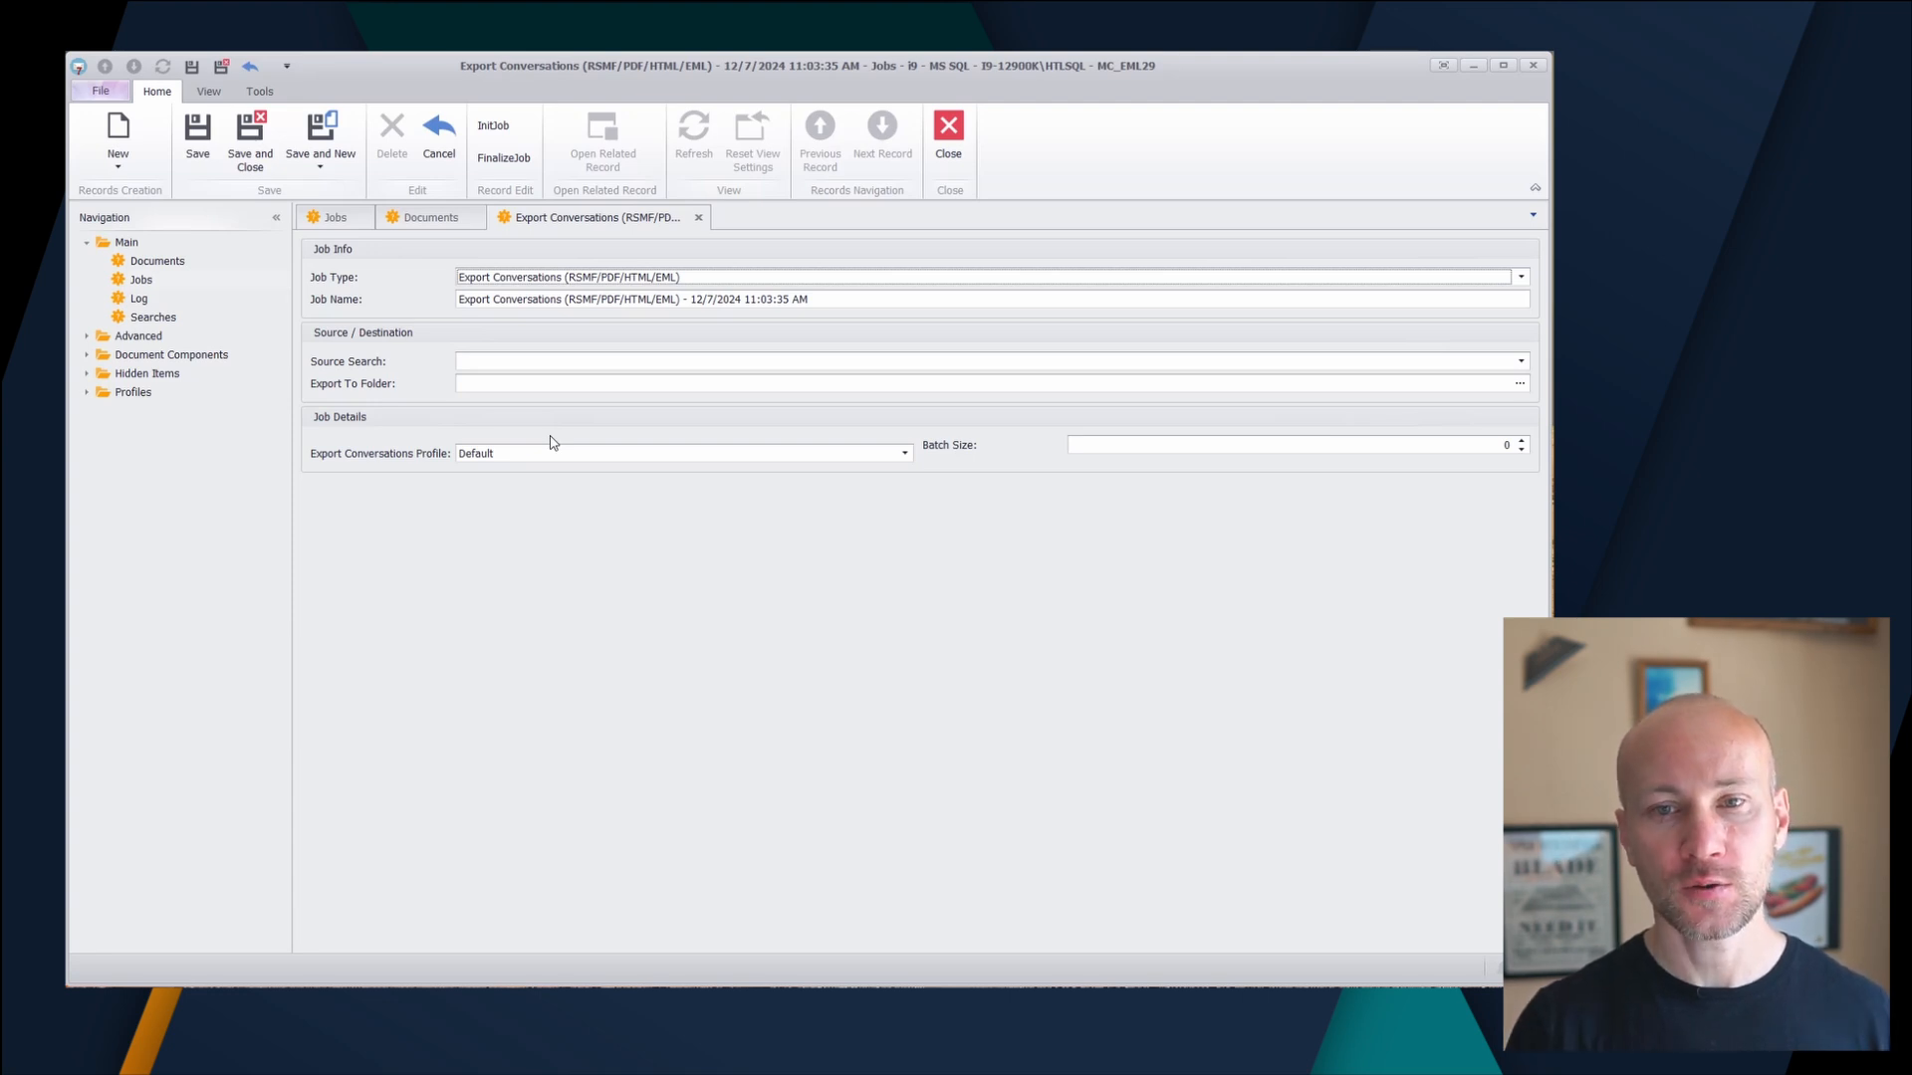
pyautogui.tripleClick(817, 299)
pyautogui.write('Export1')
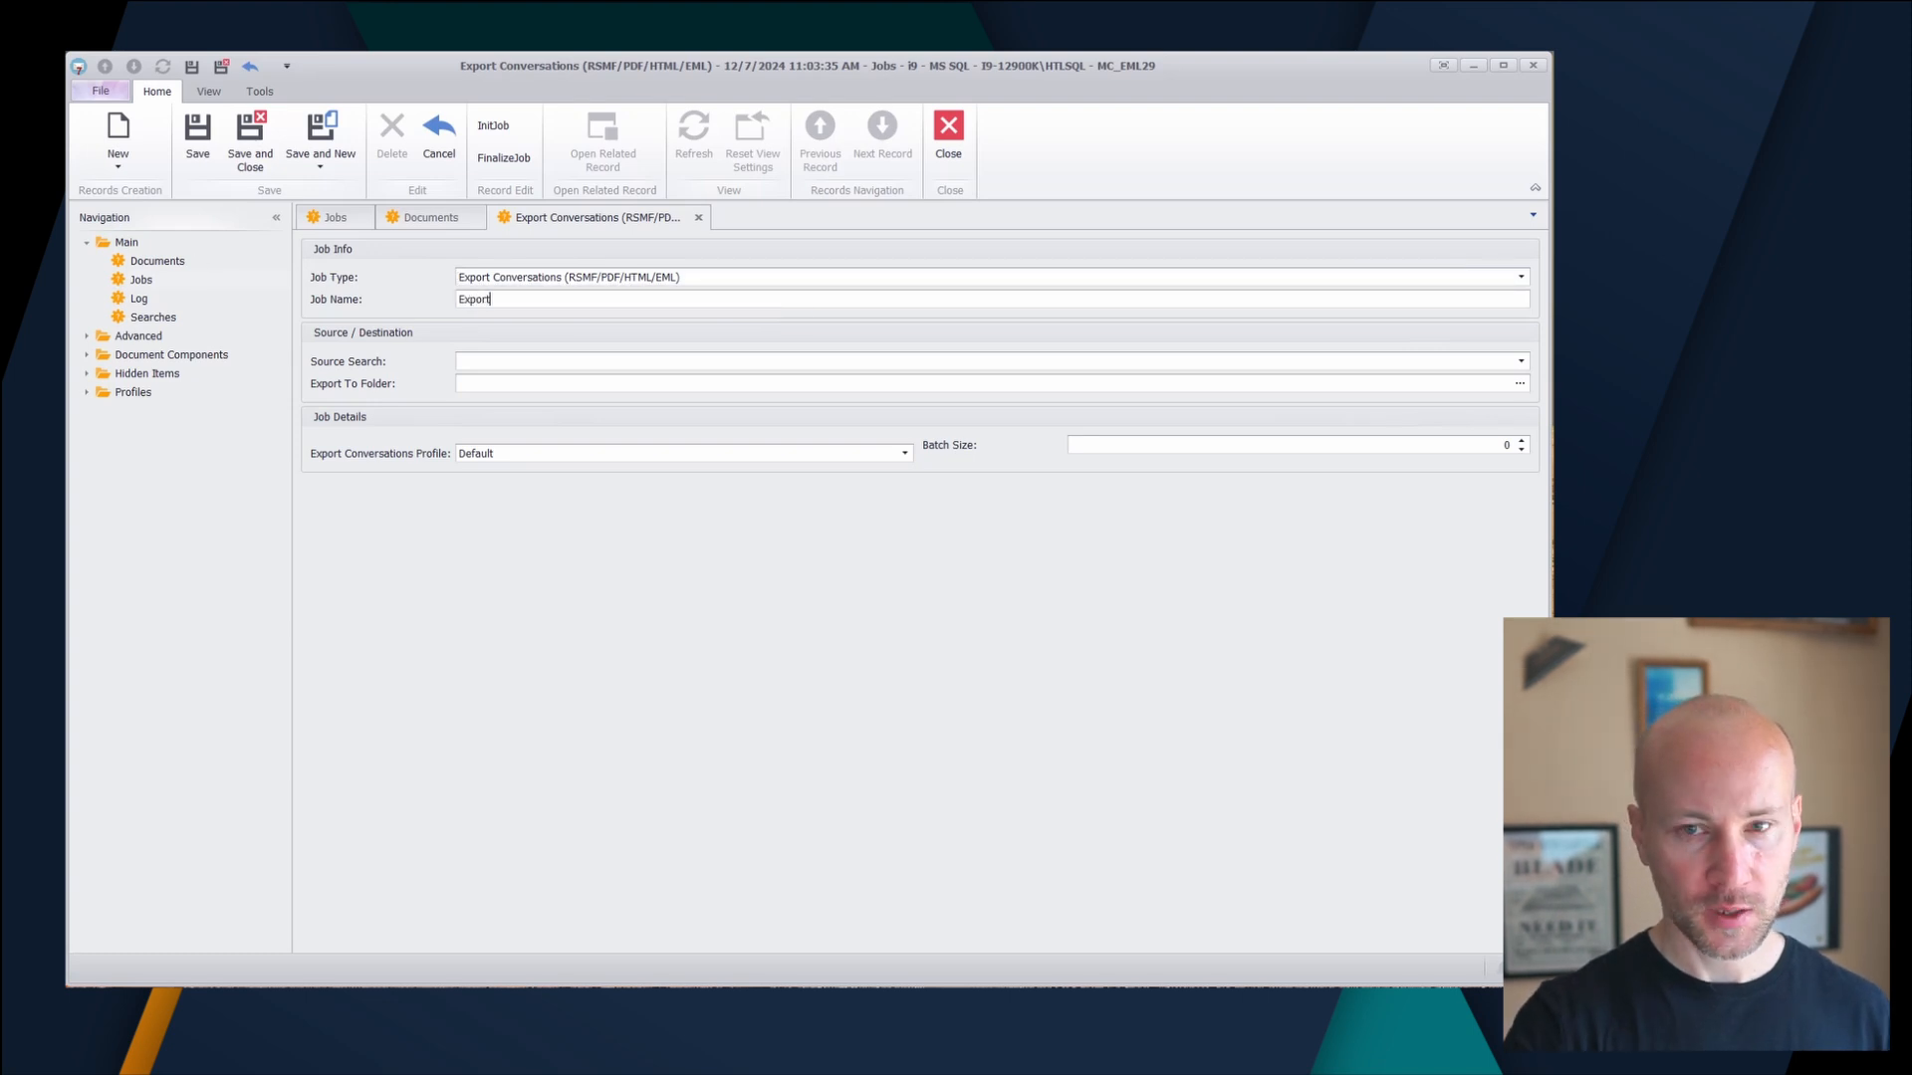
# - Set the source search to Job: 005 Slack Demo - All Documents and the export folder to Export 4\5 on the desktop
pyautogui.click(505, 365)
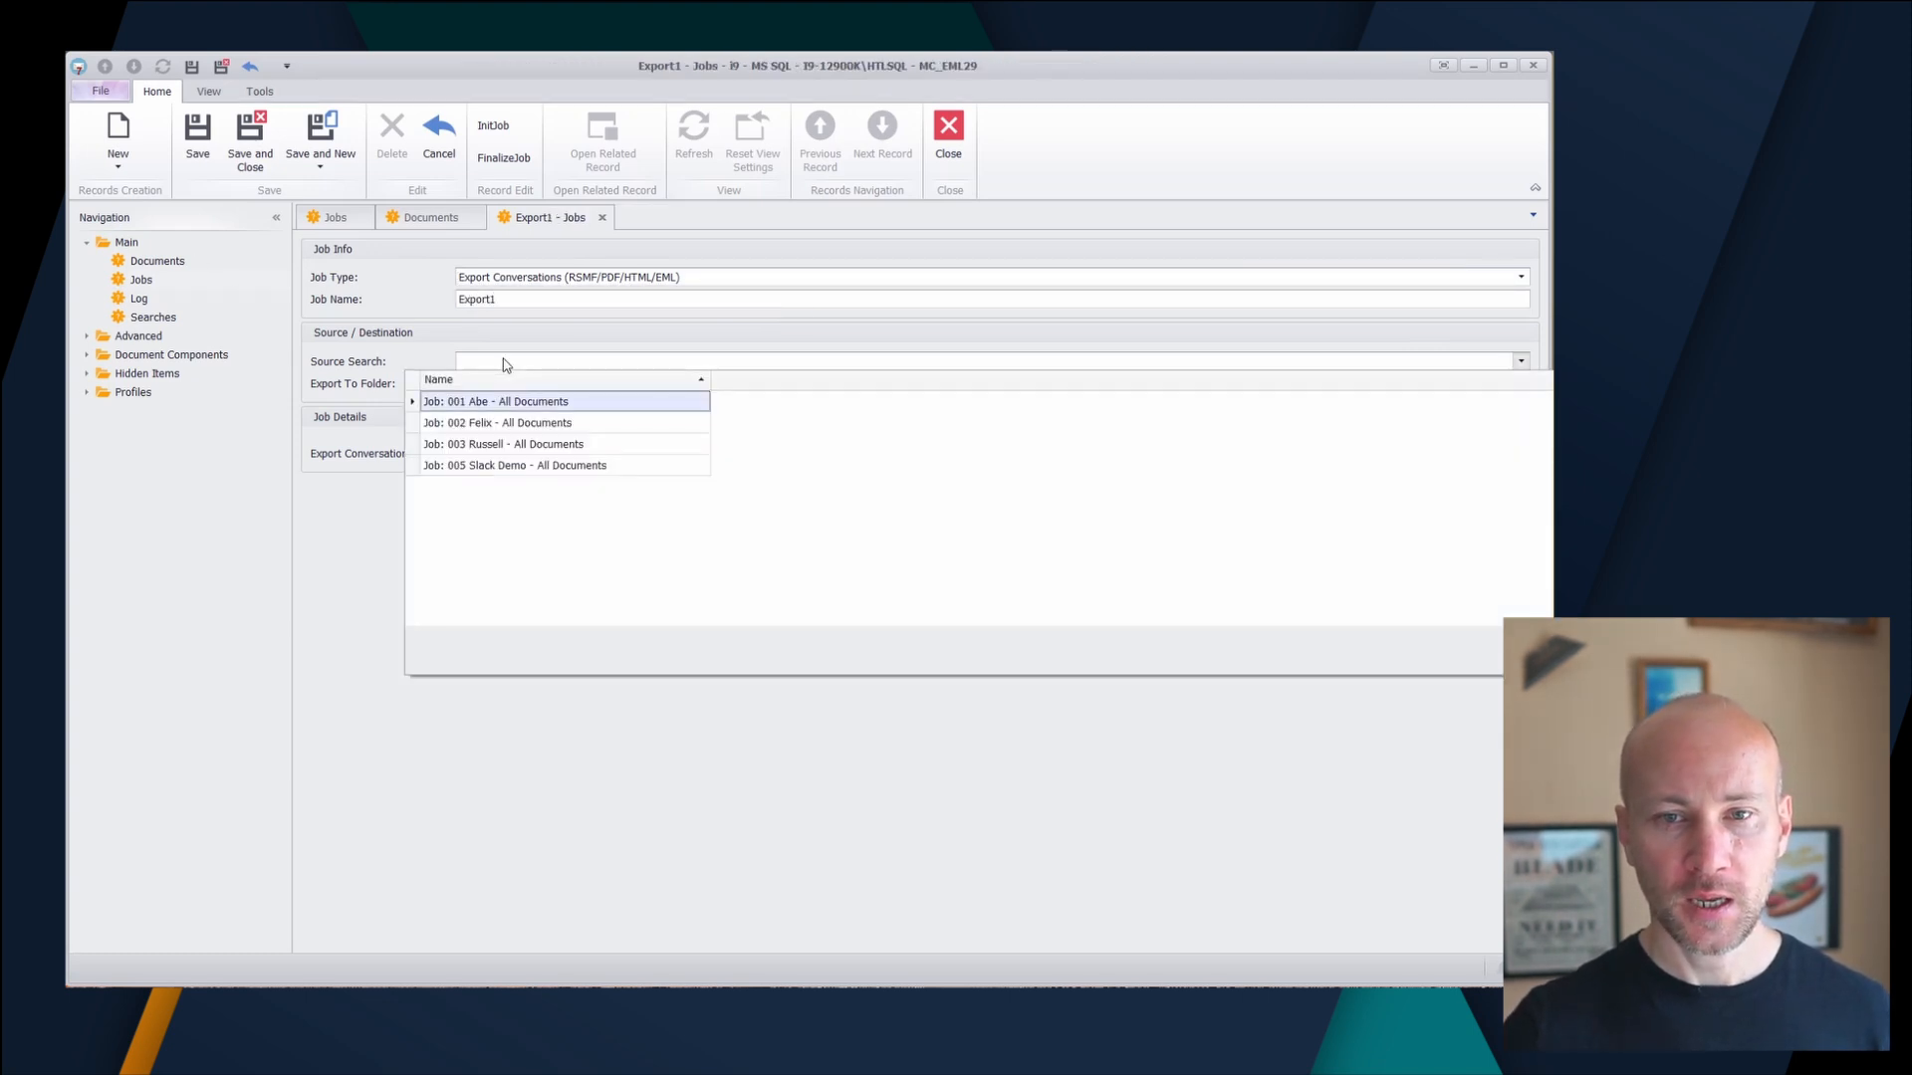
pyautogui.click(512, 466)
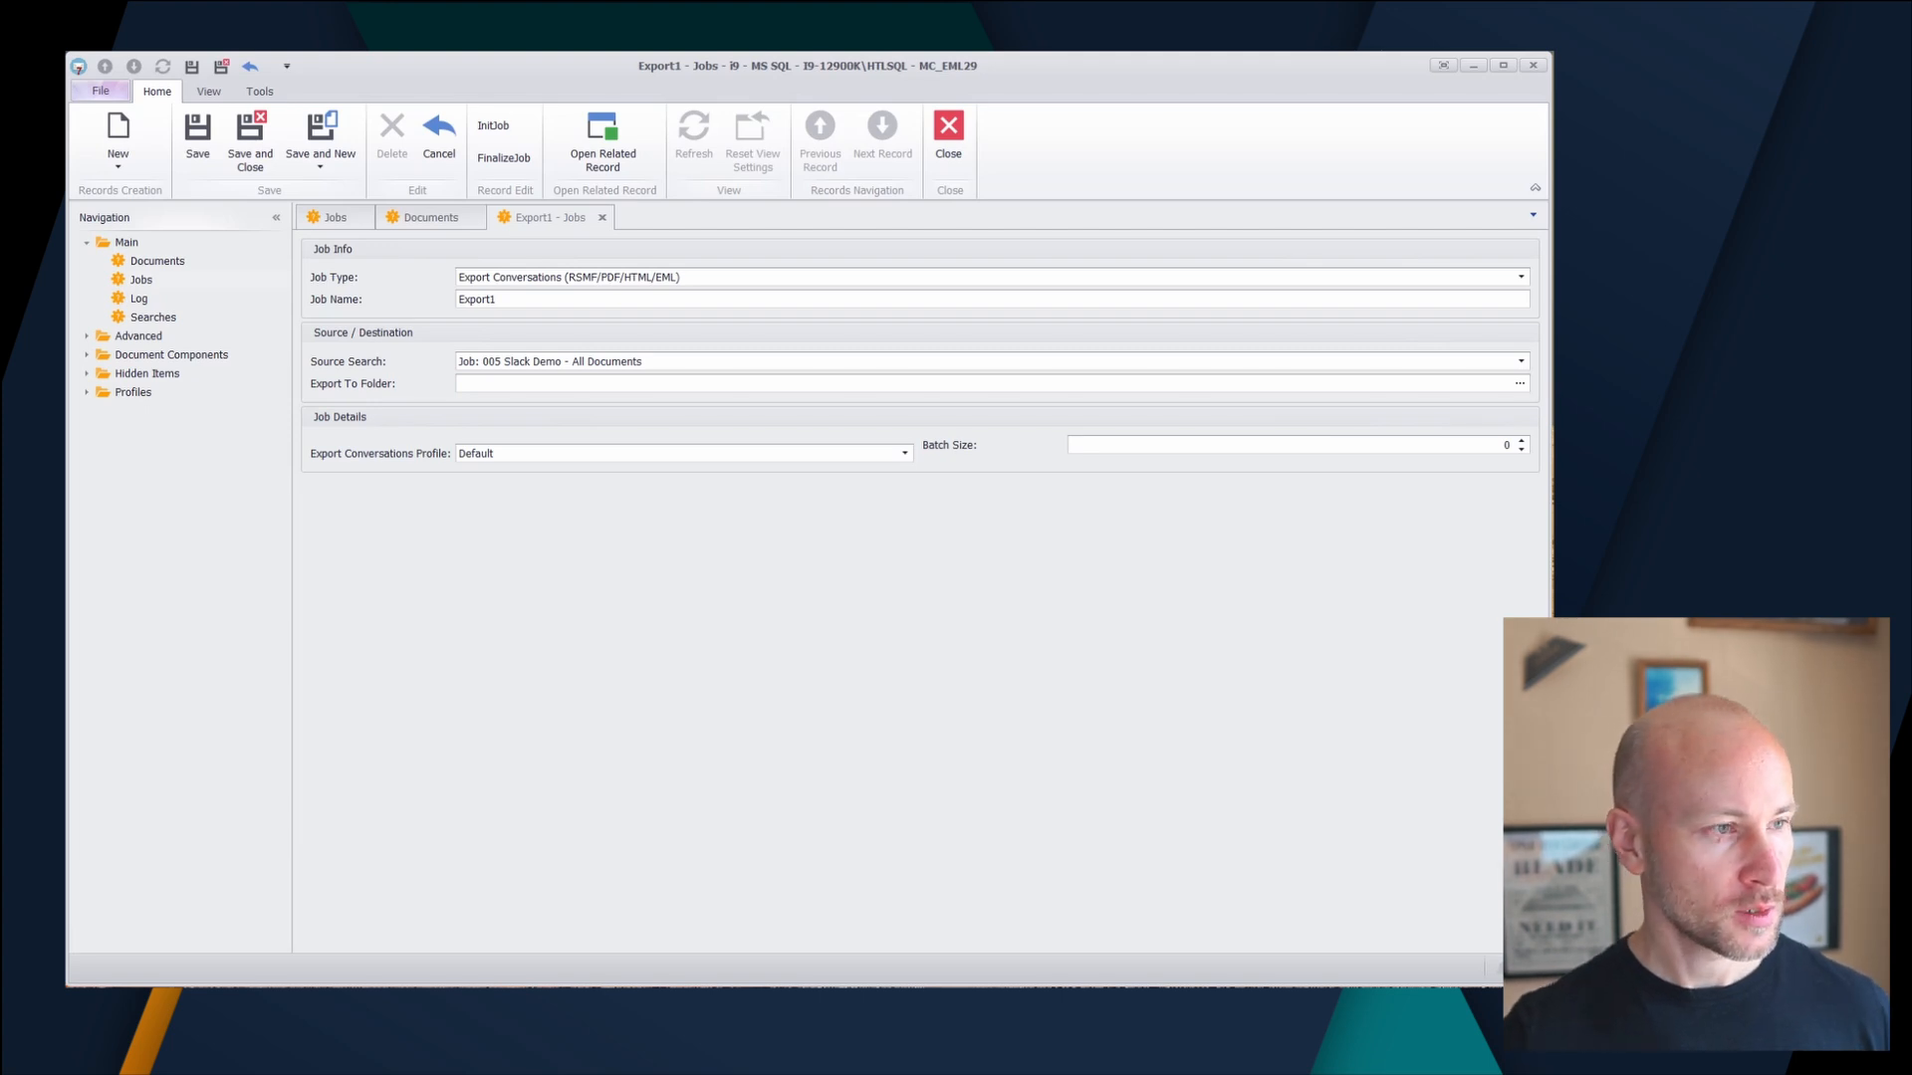
pyautogui.click(605, 385)
pyautogui.write('C:\\Users\\Nick\\Desktop\\Export 4\\5')
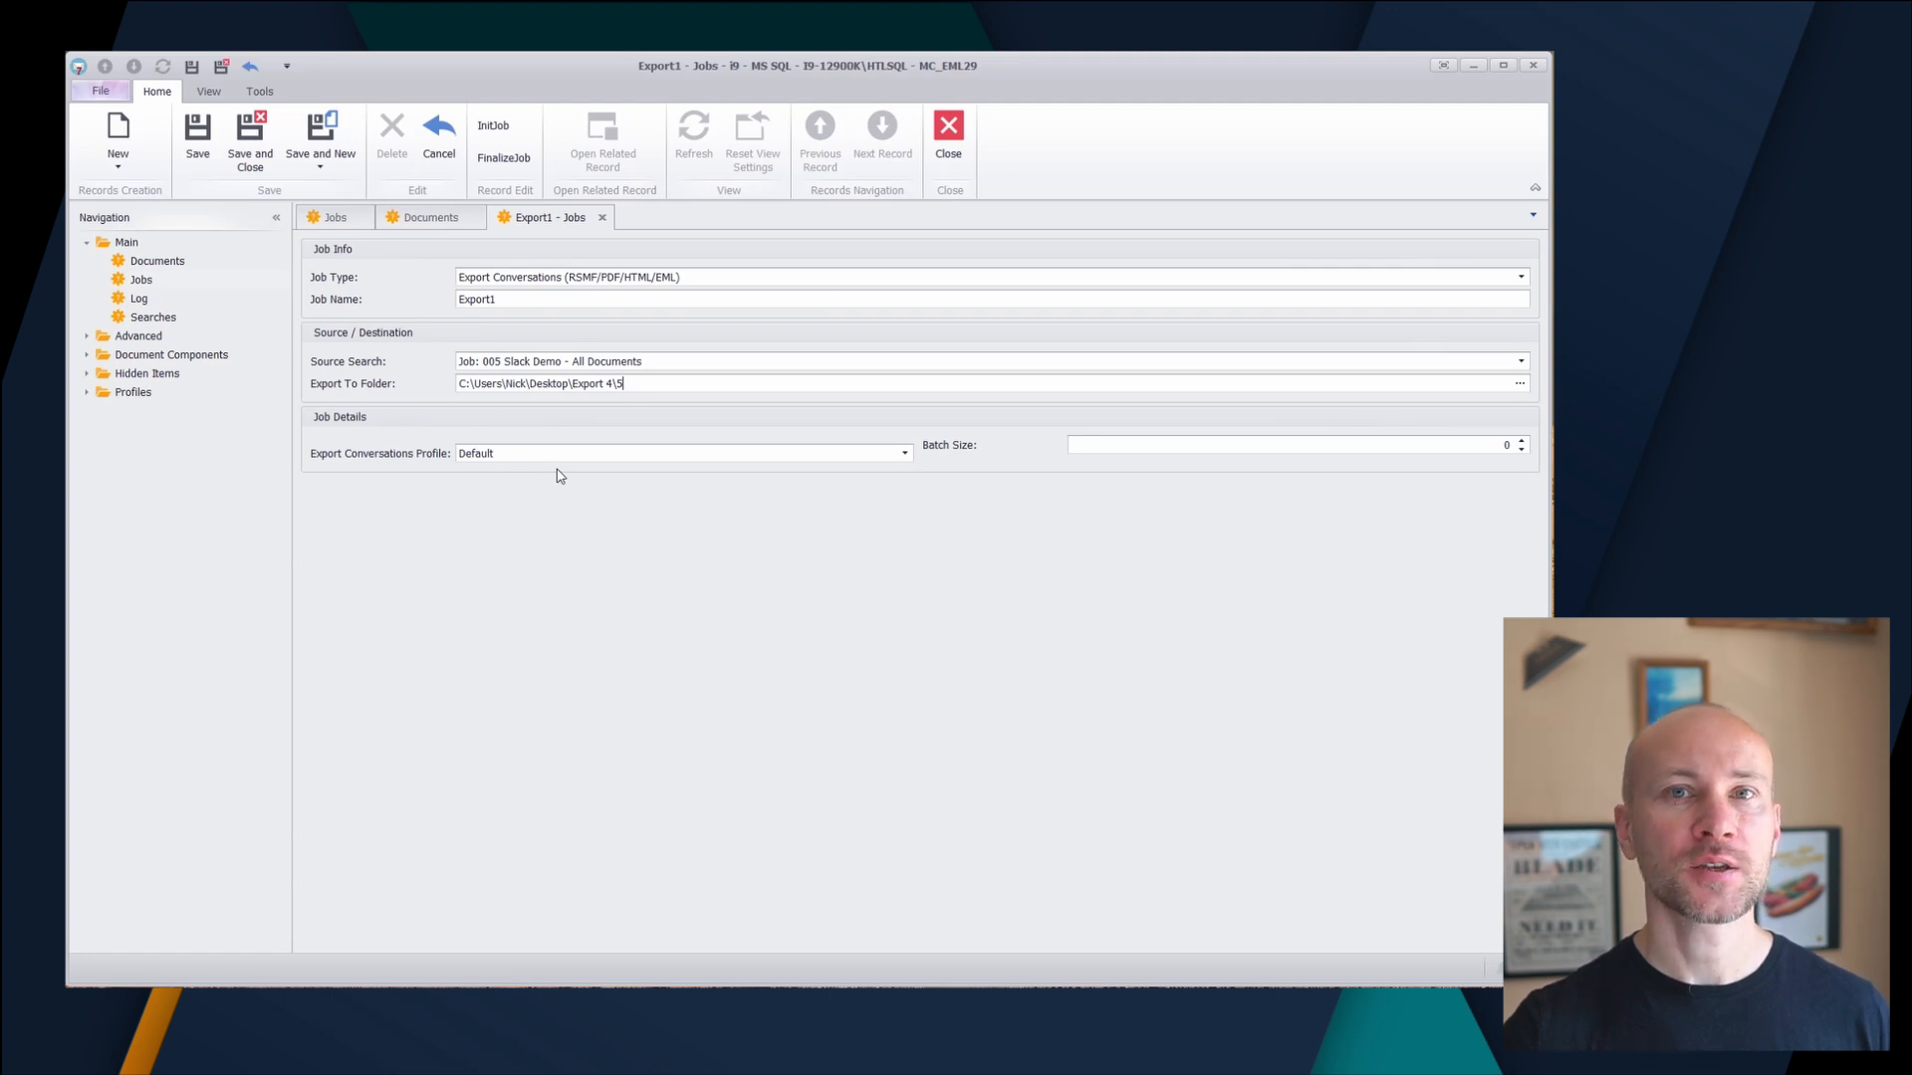
# - Open the Default conversation export profile and examine its conversation types, date slicing and slicing time zone options
pyautogui.click(86, 393)
pyautogui.click(225, 413)
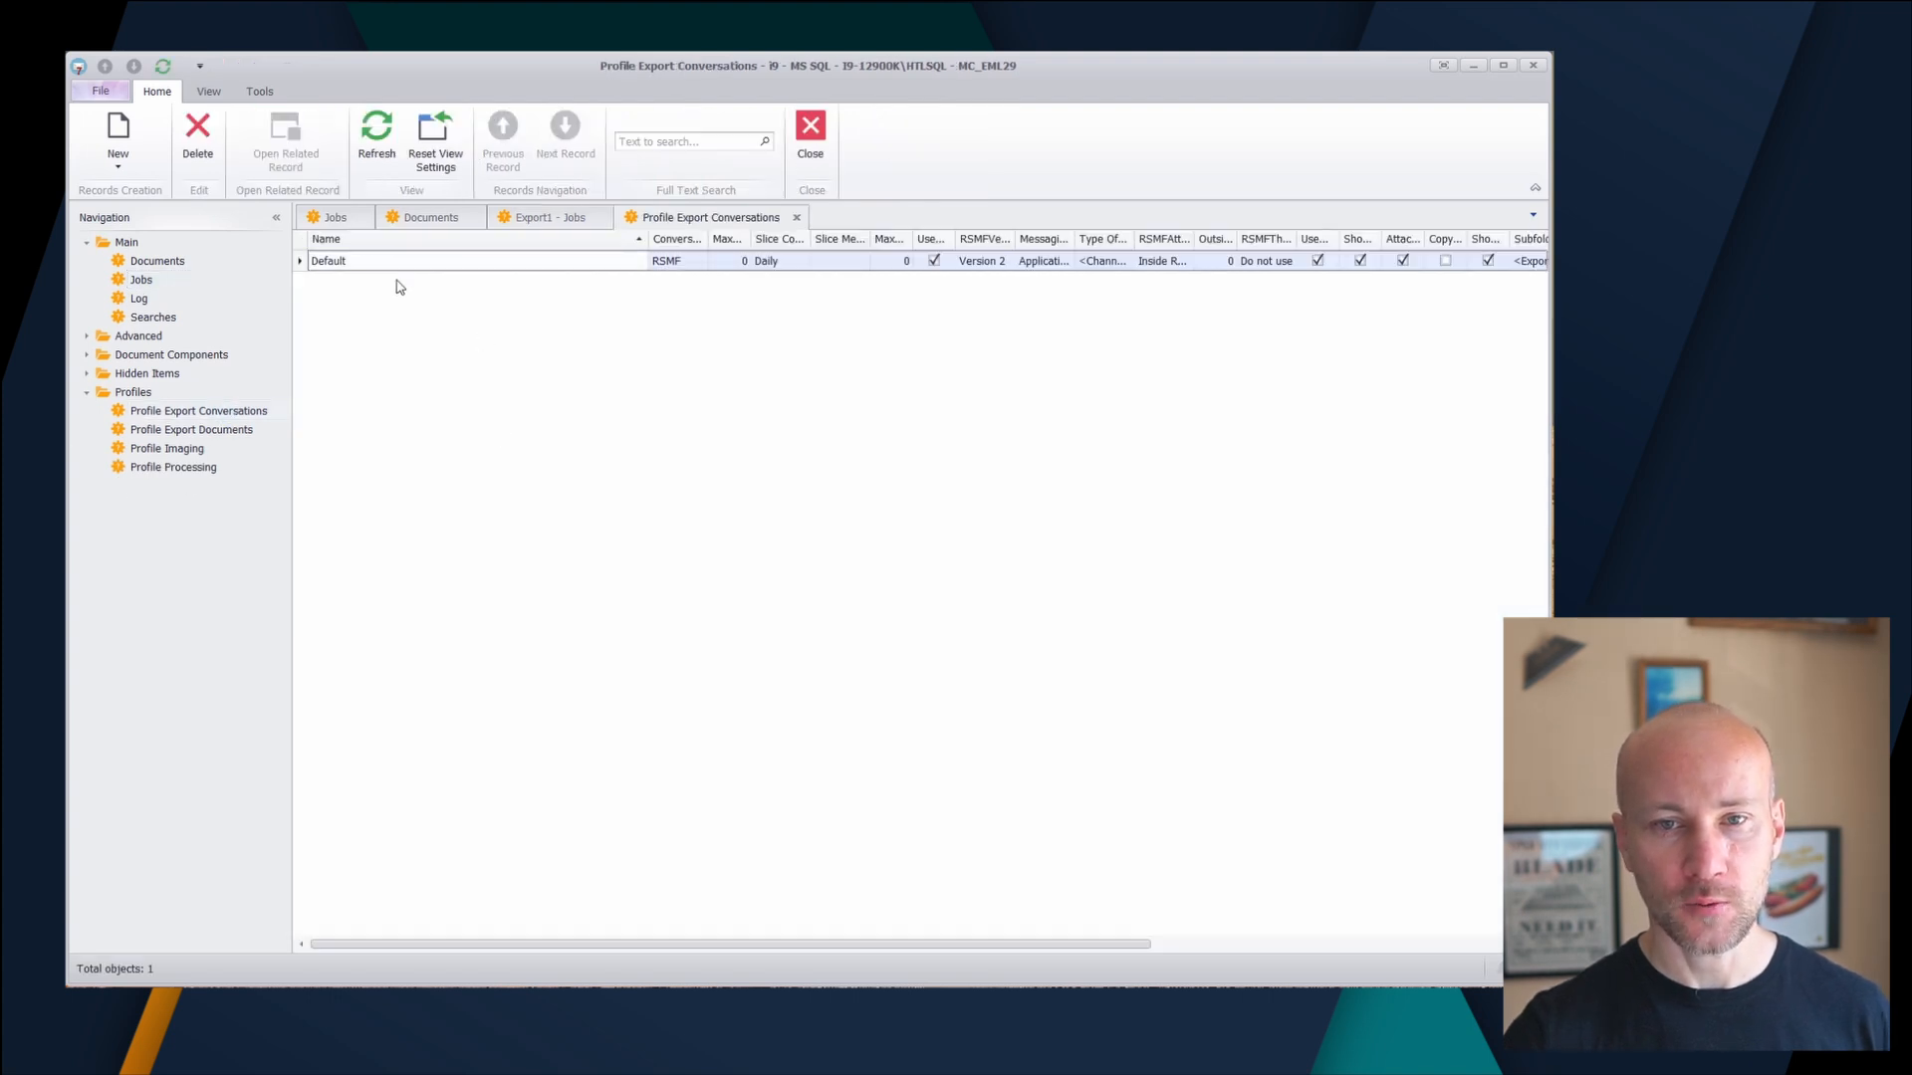
pyautogui.doubleClick(376, 263)
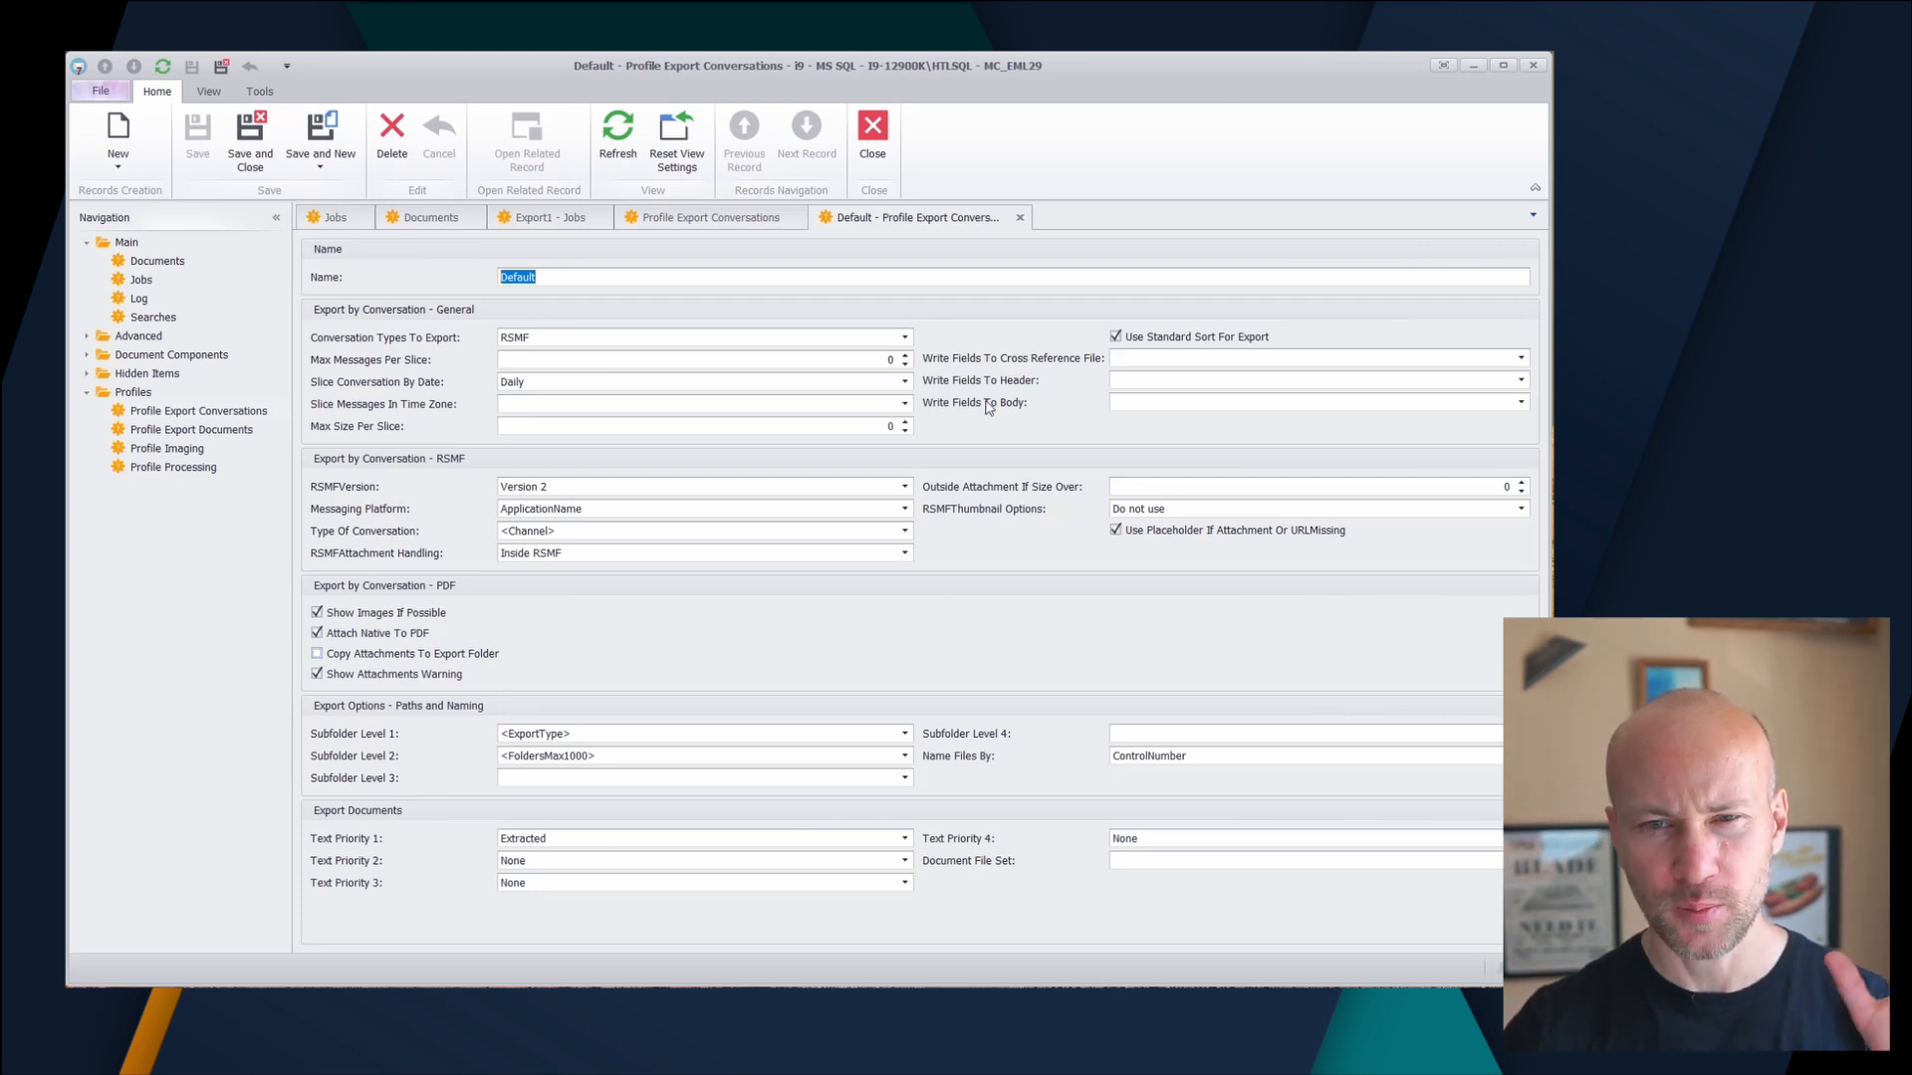
pyautogui.click(904, 336)
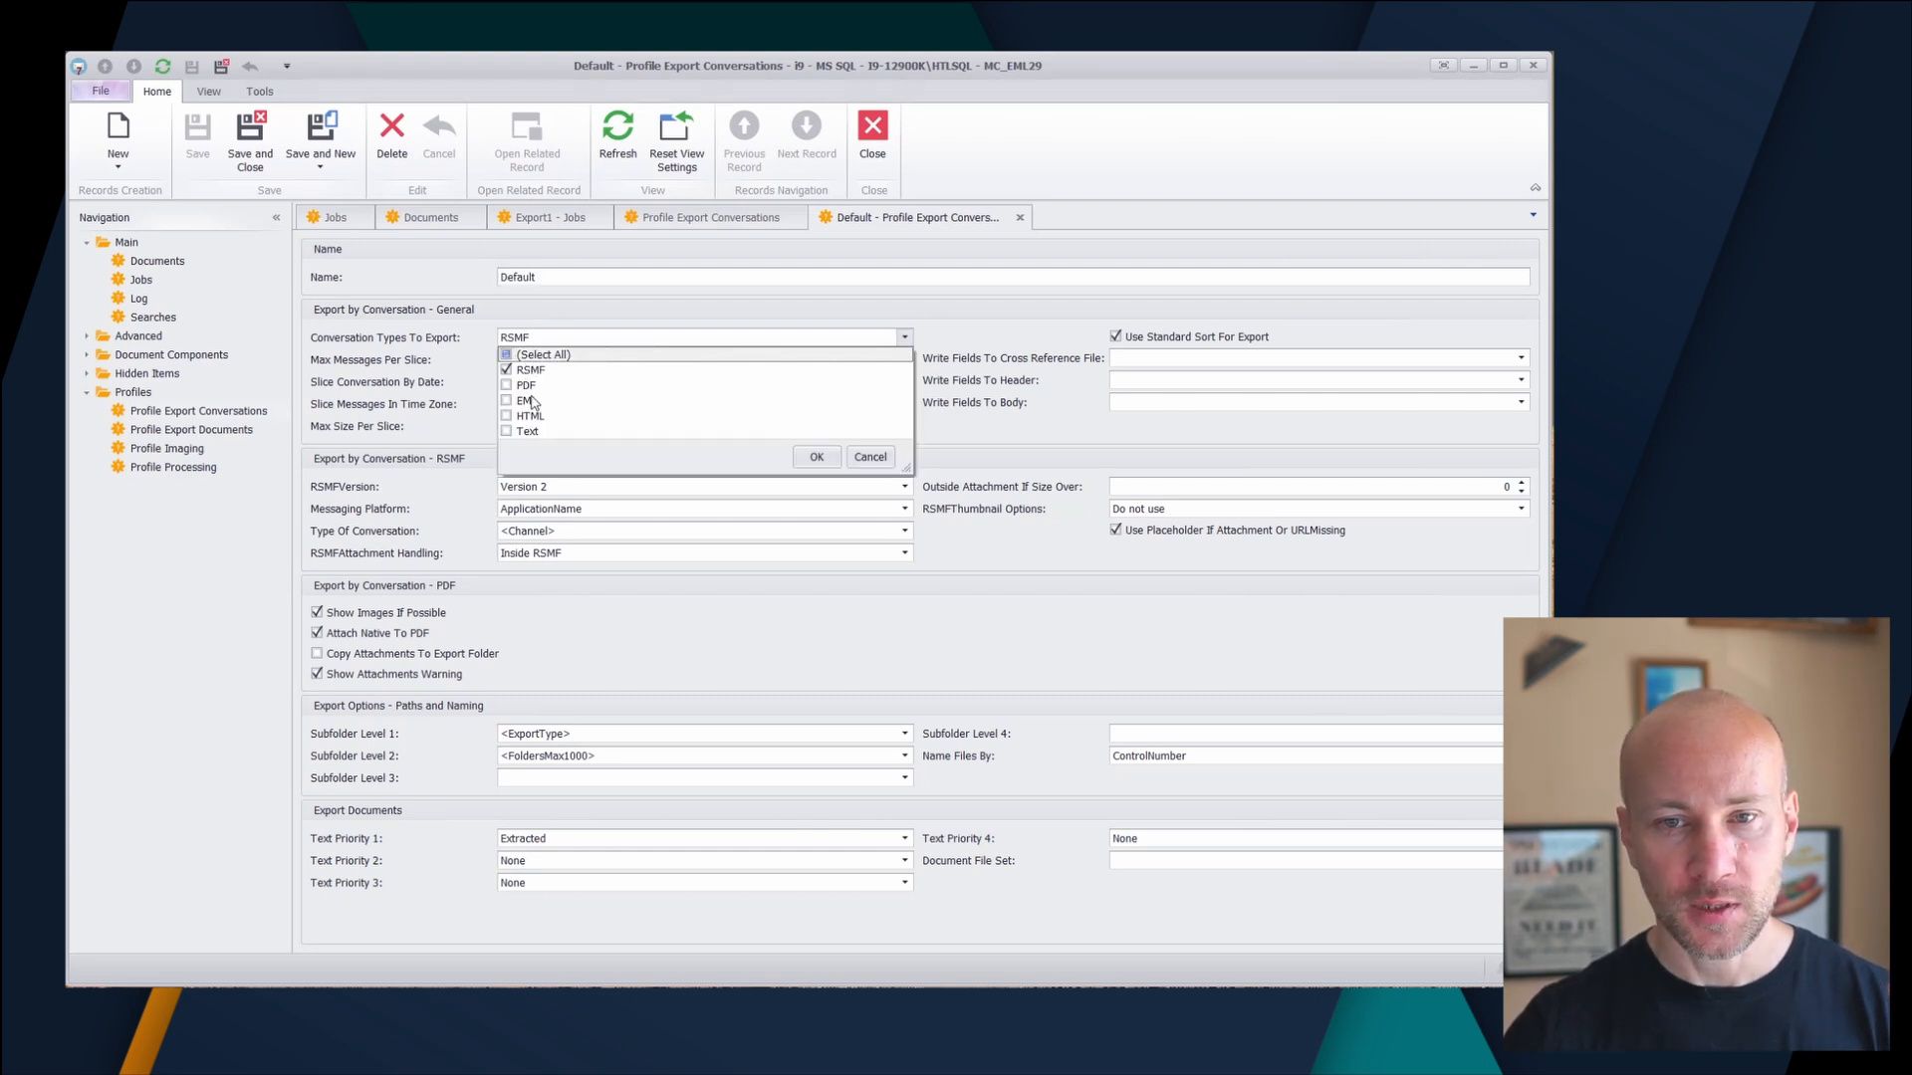
pyautogui.click(886, 460)
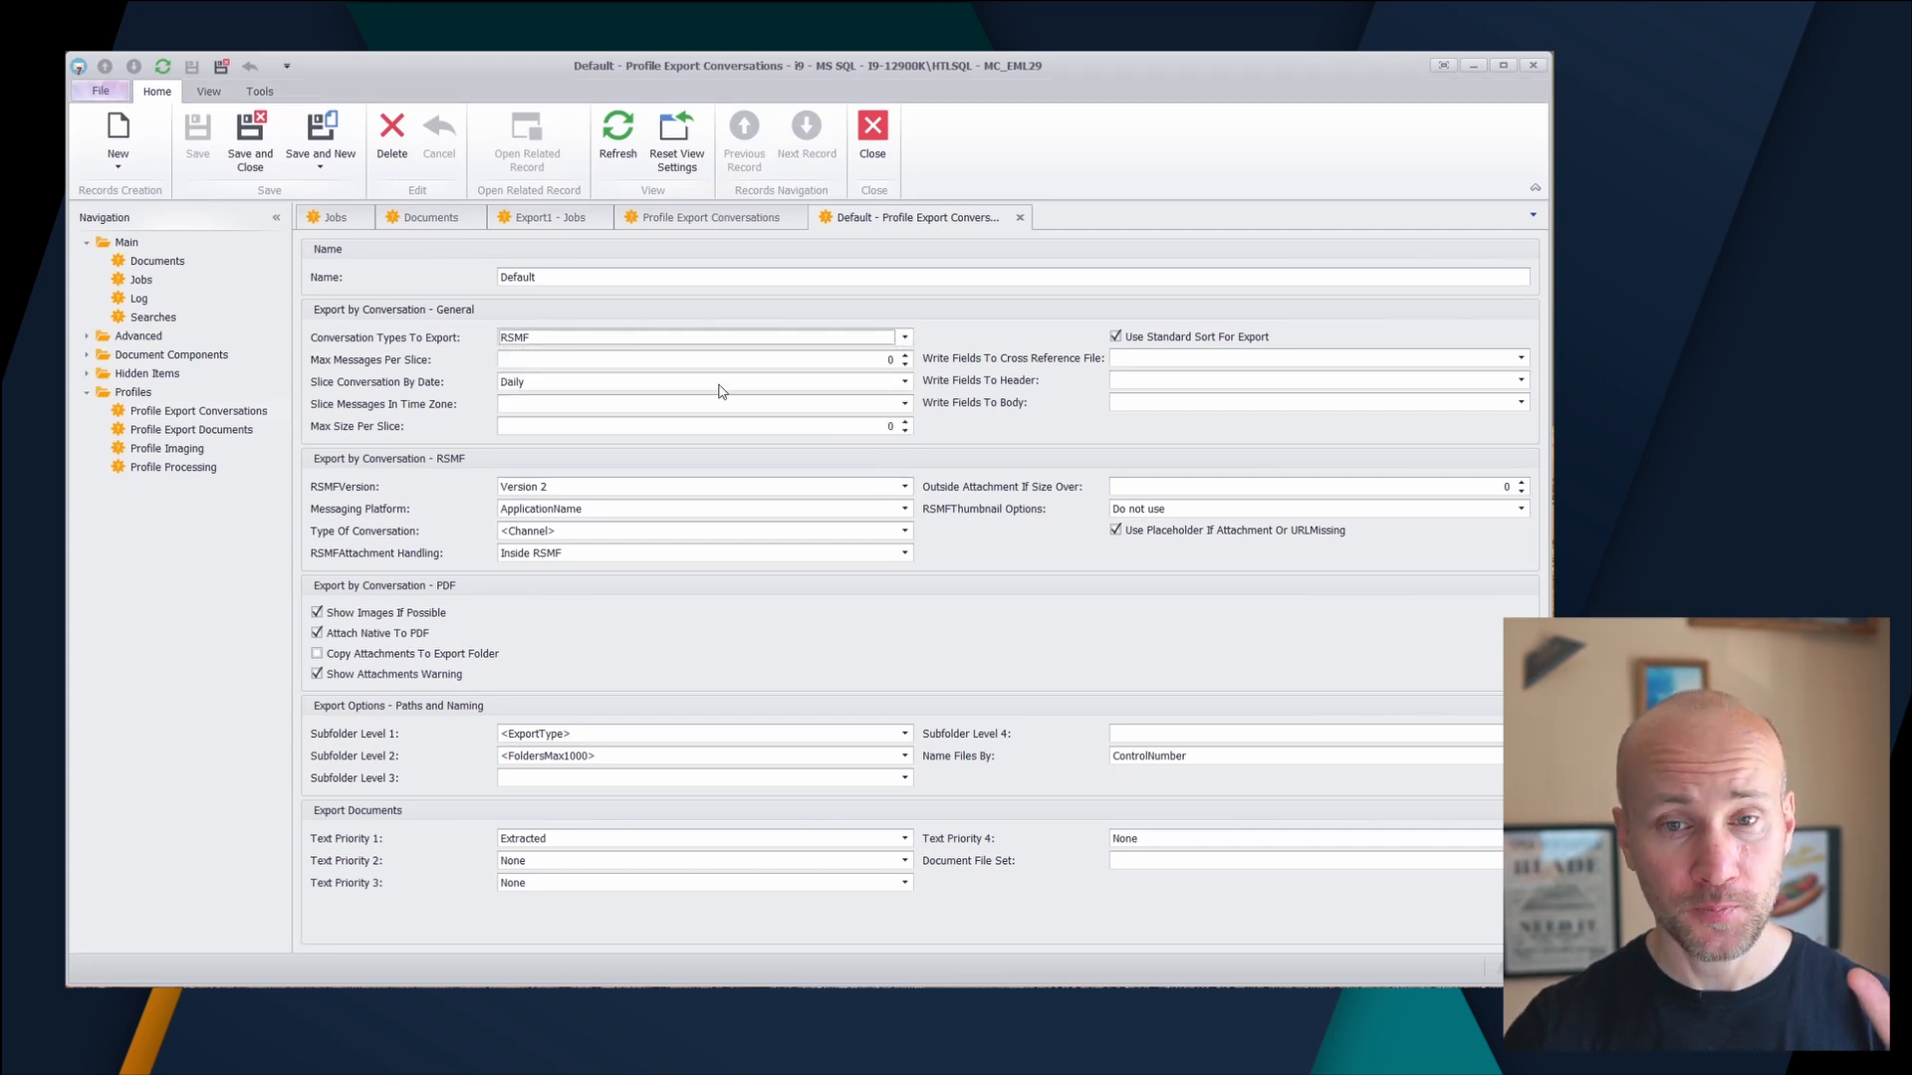
pyautogui.click(561, 383)
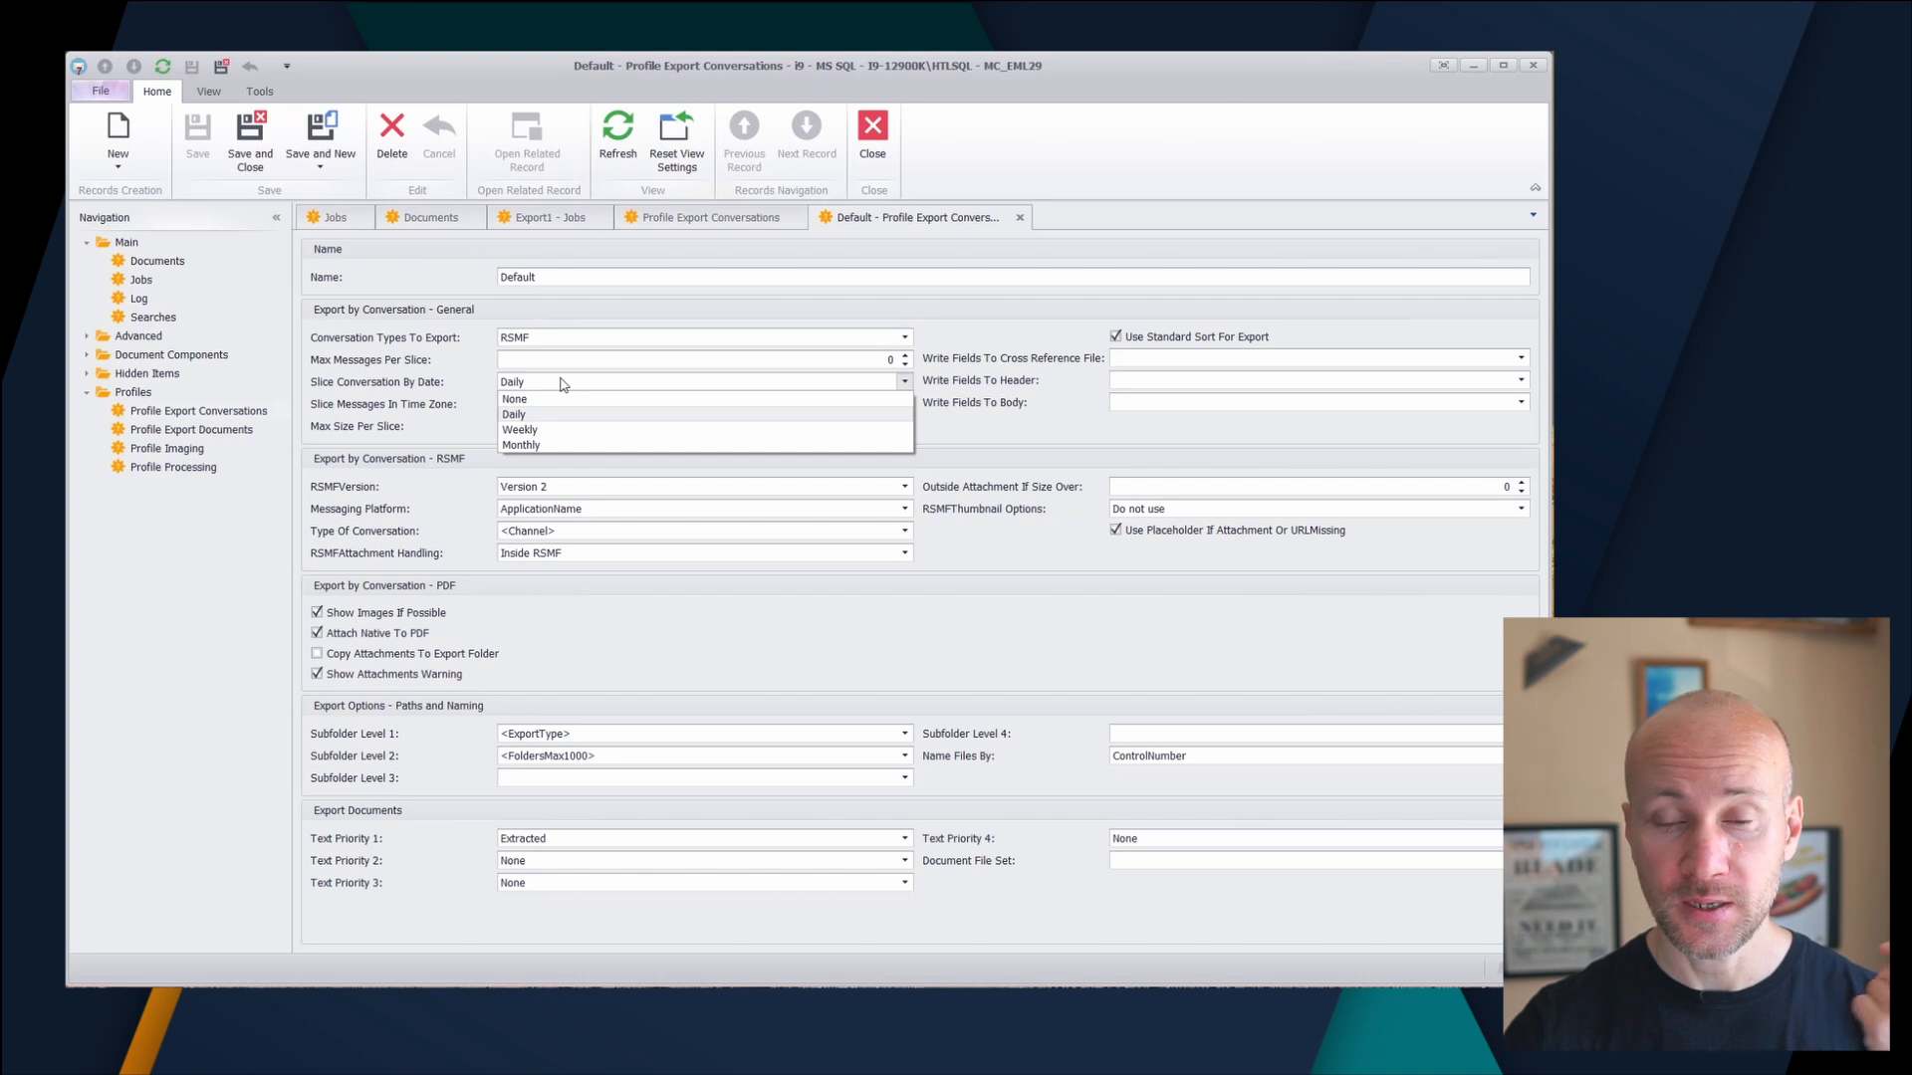
pyautogui.click(562, 384)
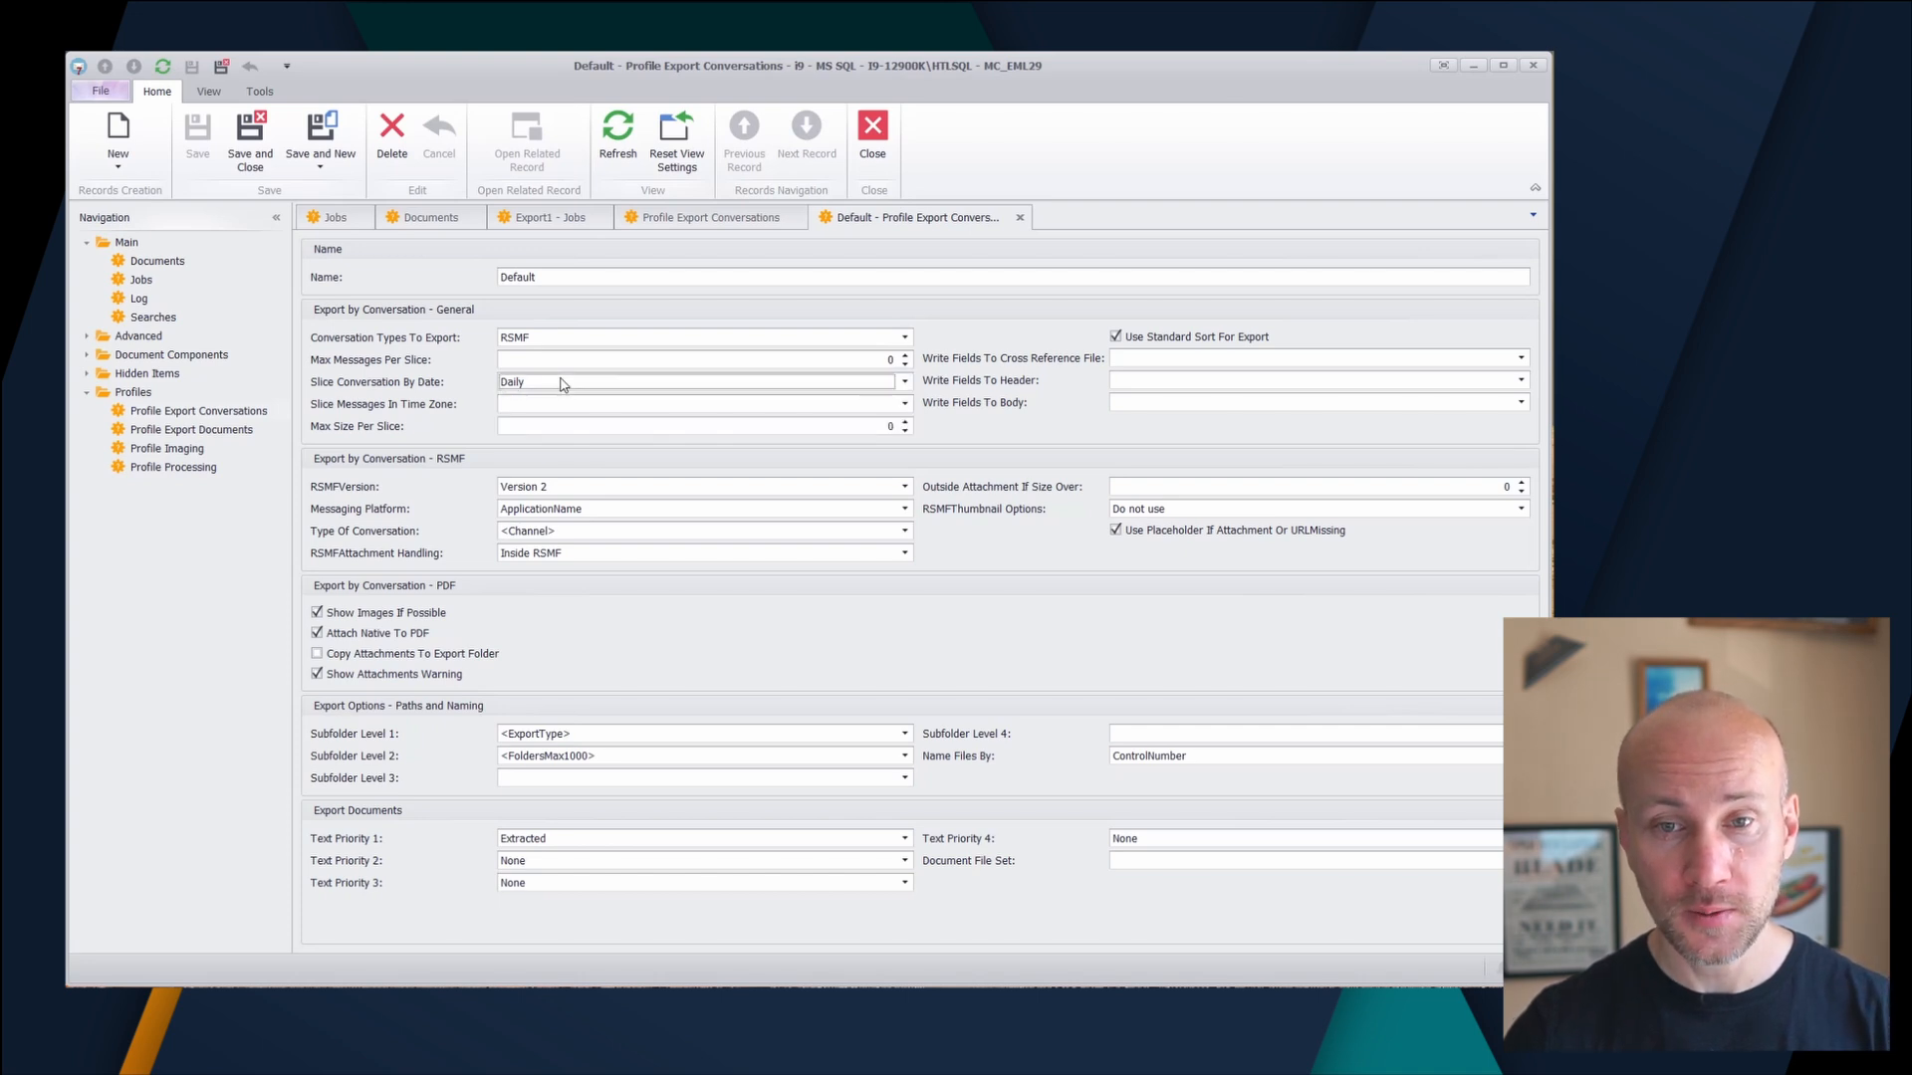
pyautogui.click(543, 406)
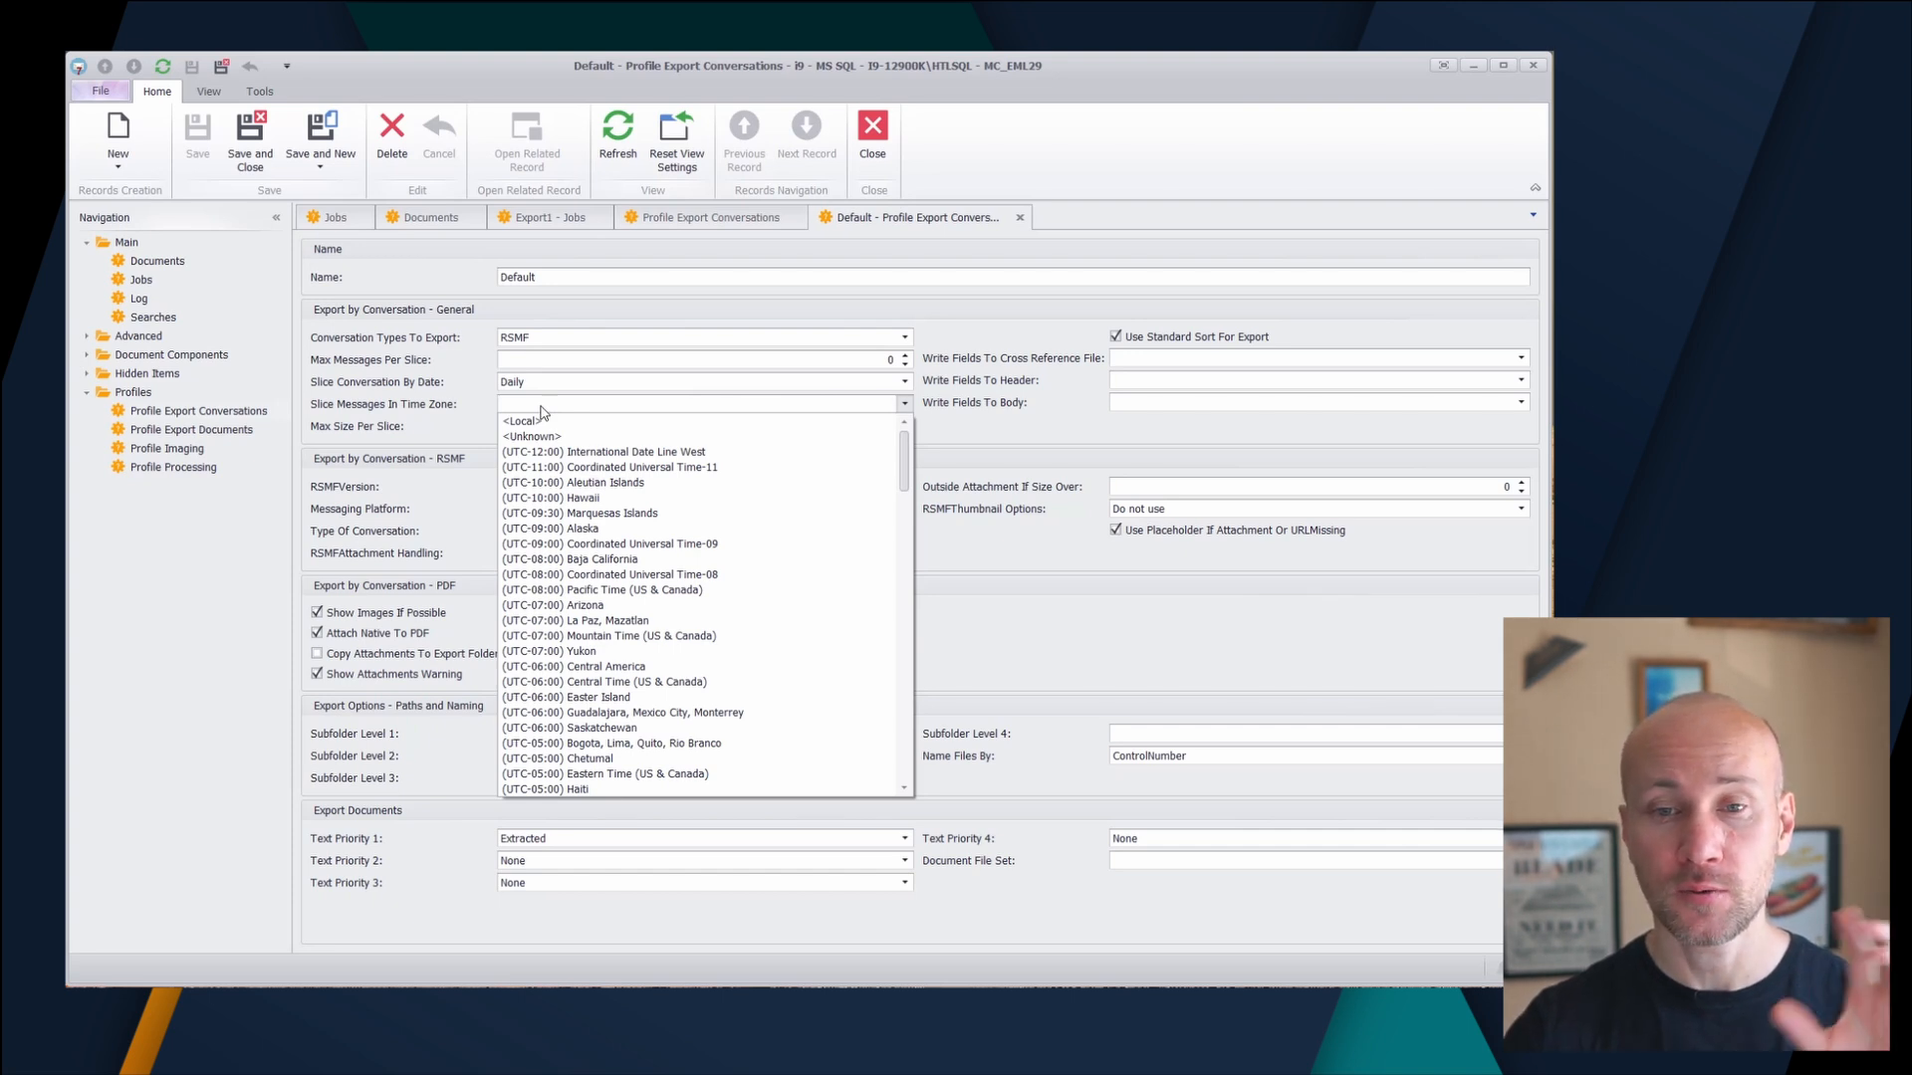
pyautogui.click(451, 368)
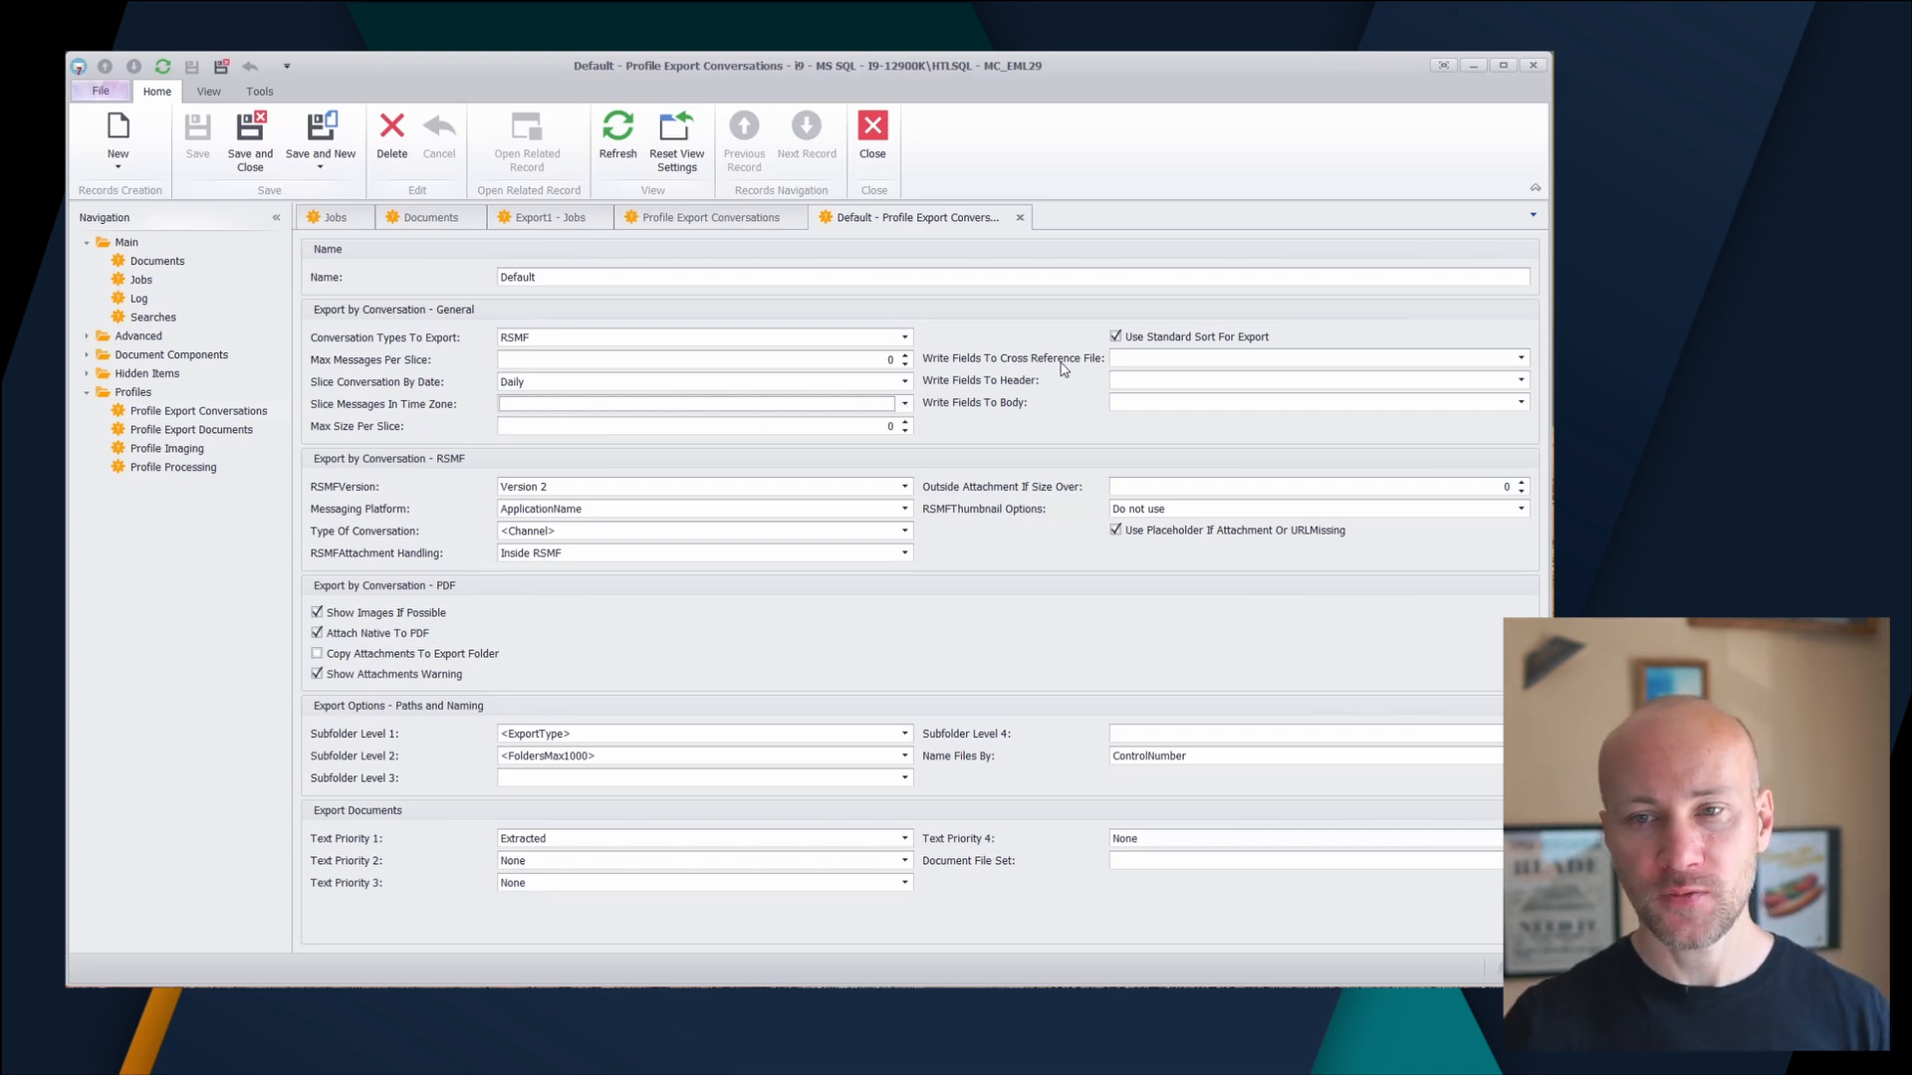
# - Examine the fields the profile can write to the cross reference file, header and body
pyautogui.click(1148, 361)
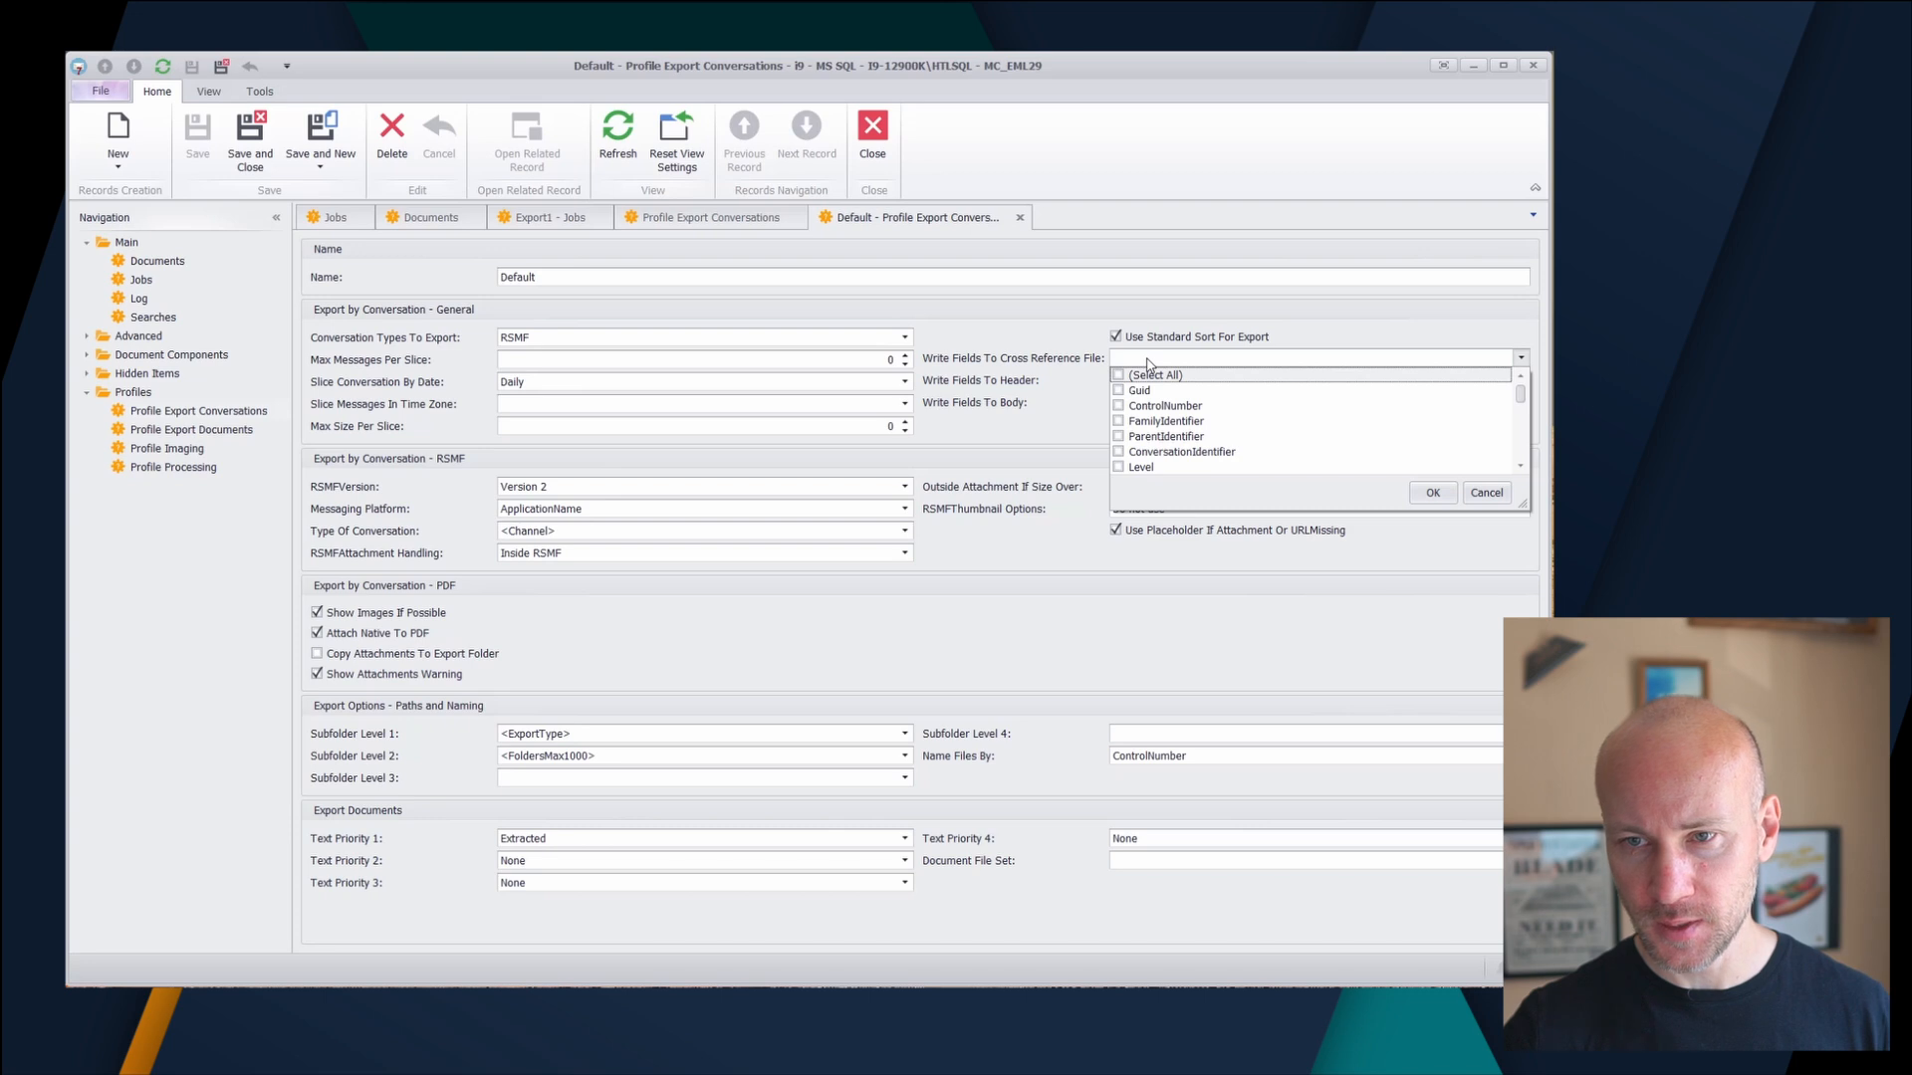
pyautogui.click(1148, 362)
pyautogui.click(1148, 384)
pyautogui.click(1148, 383)
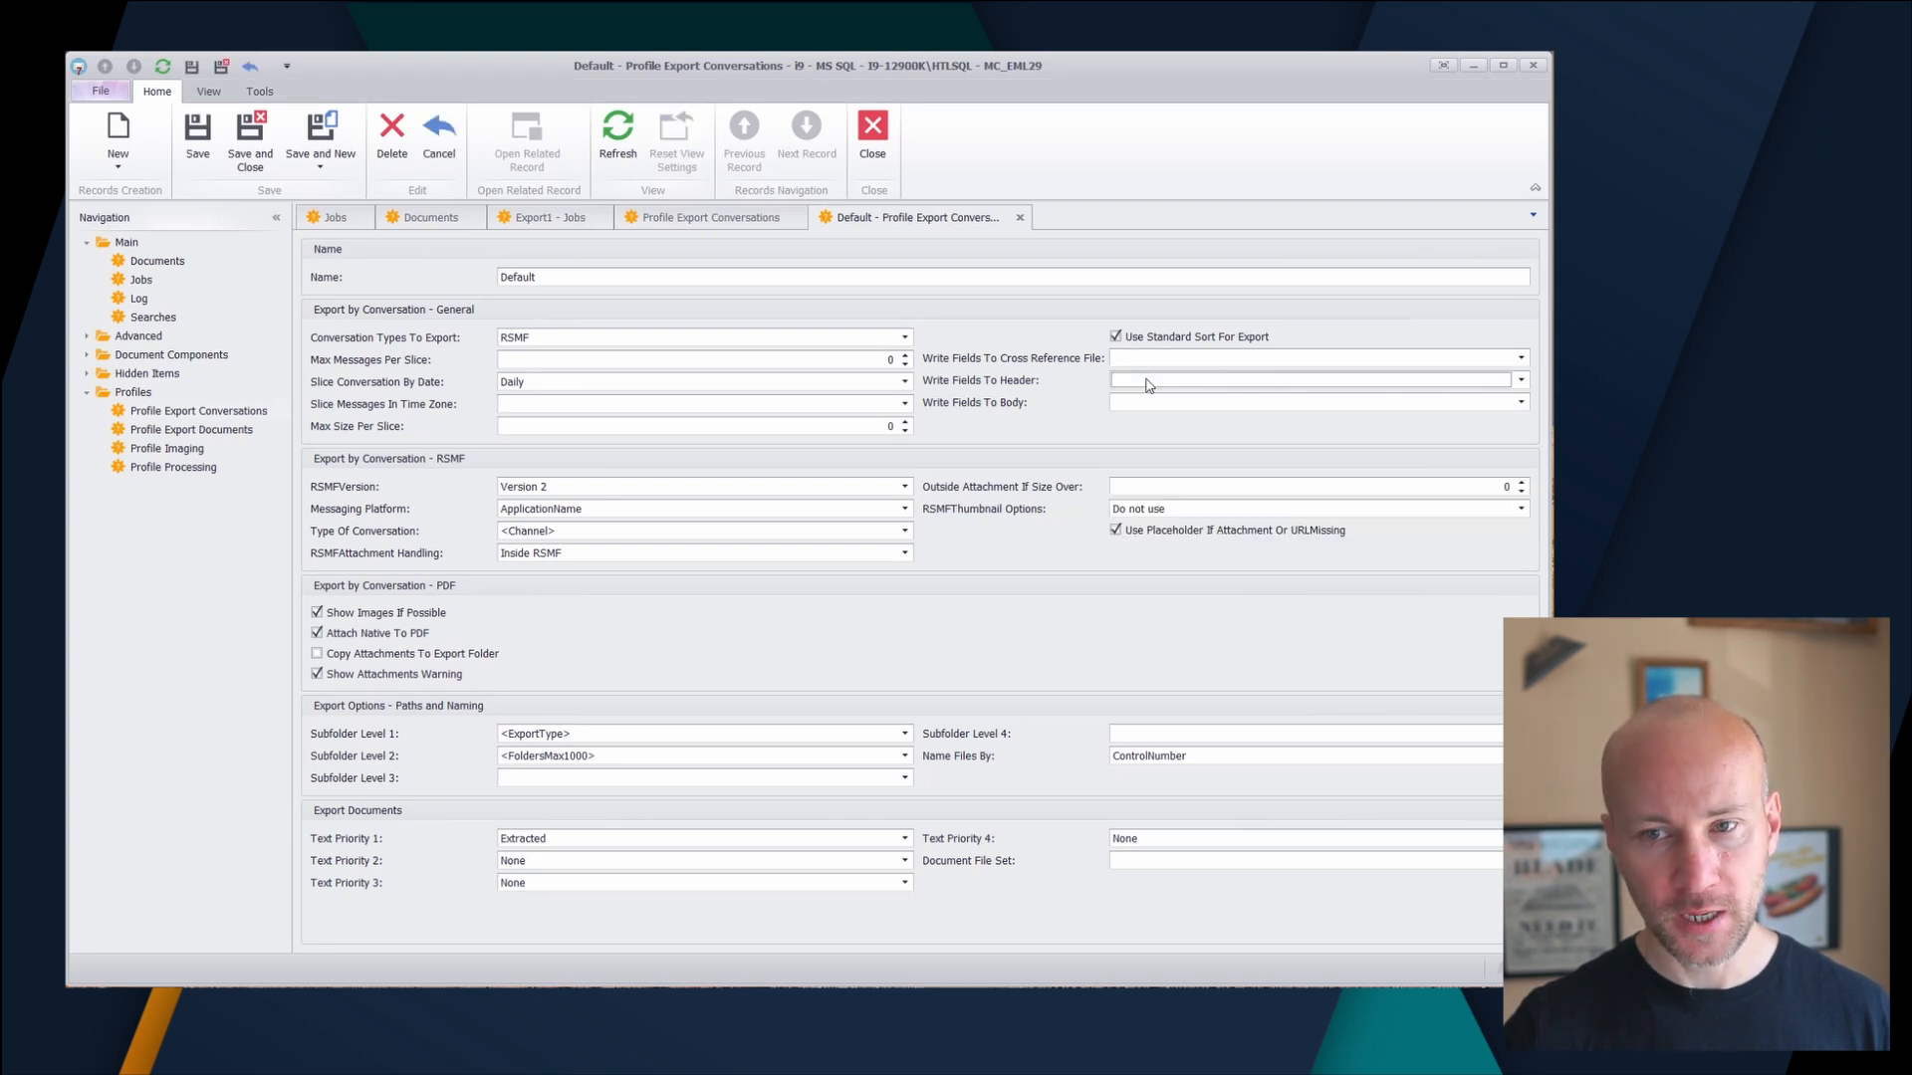
pyautogui.click(1145, 405)
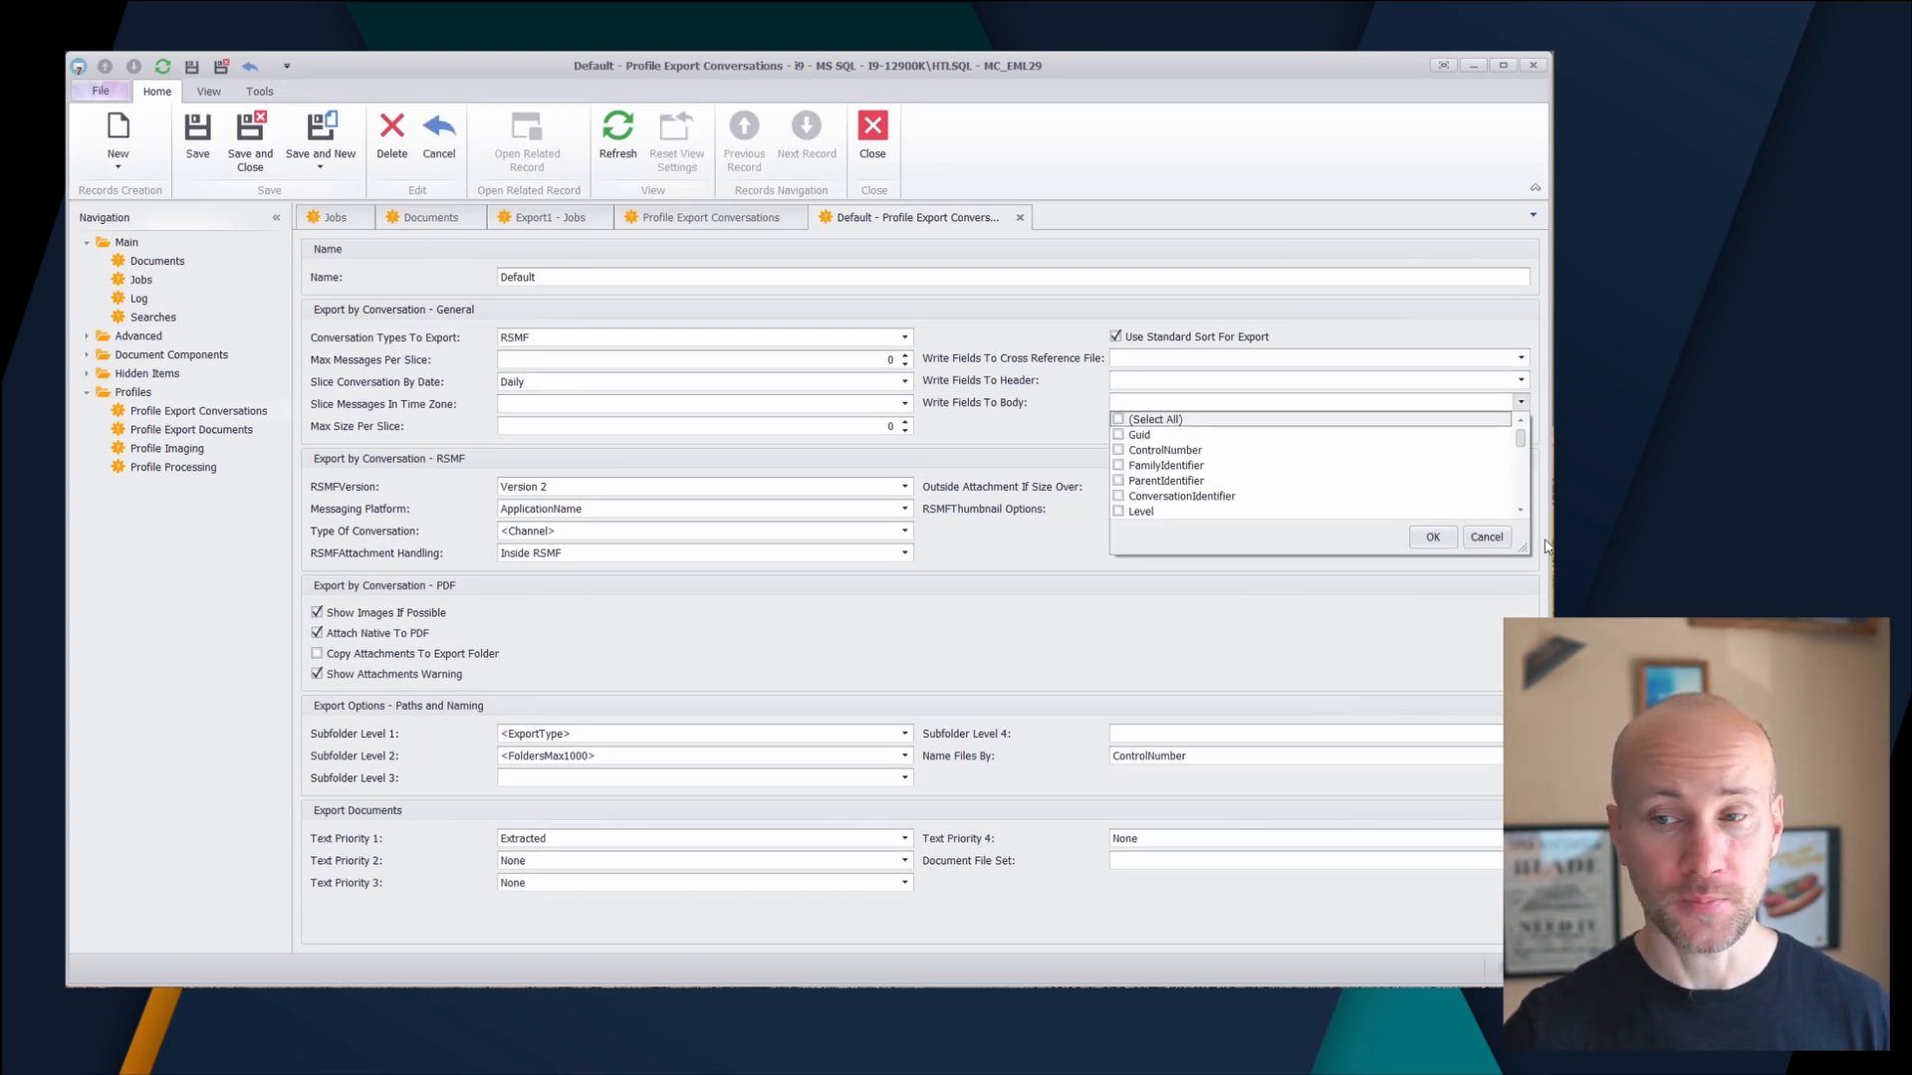
pyautogui.scroll(-2, 1521, 458)
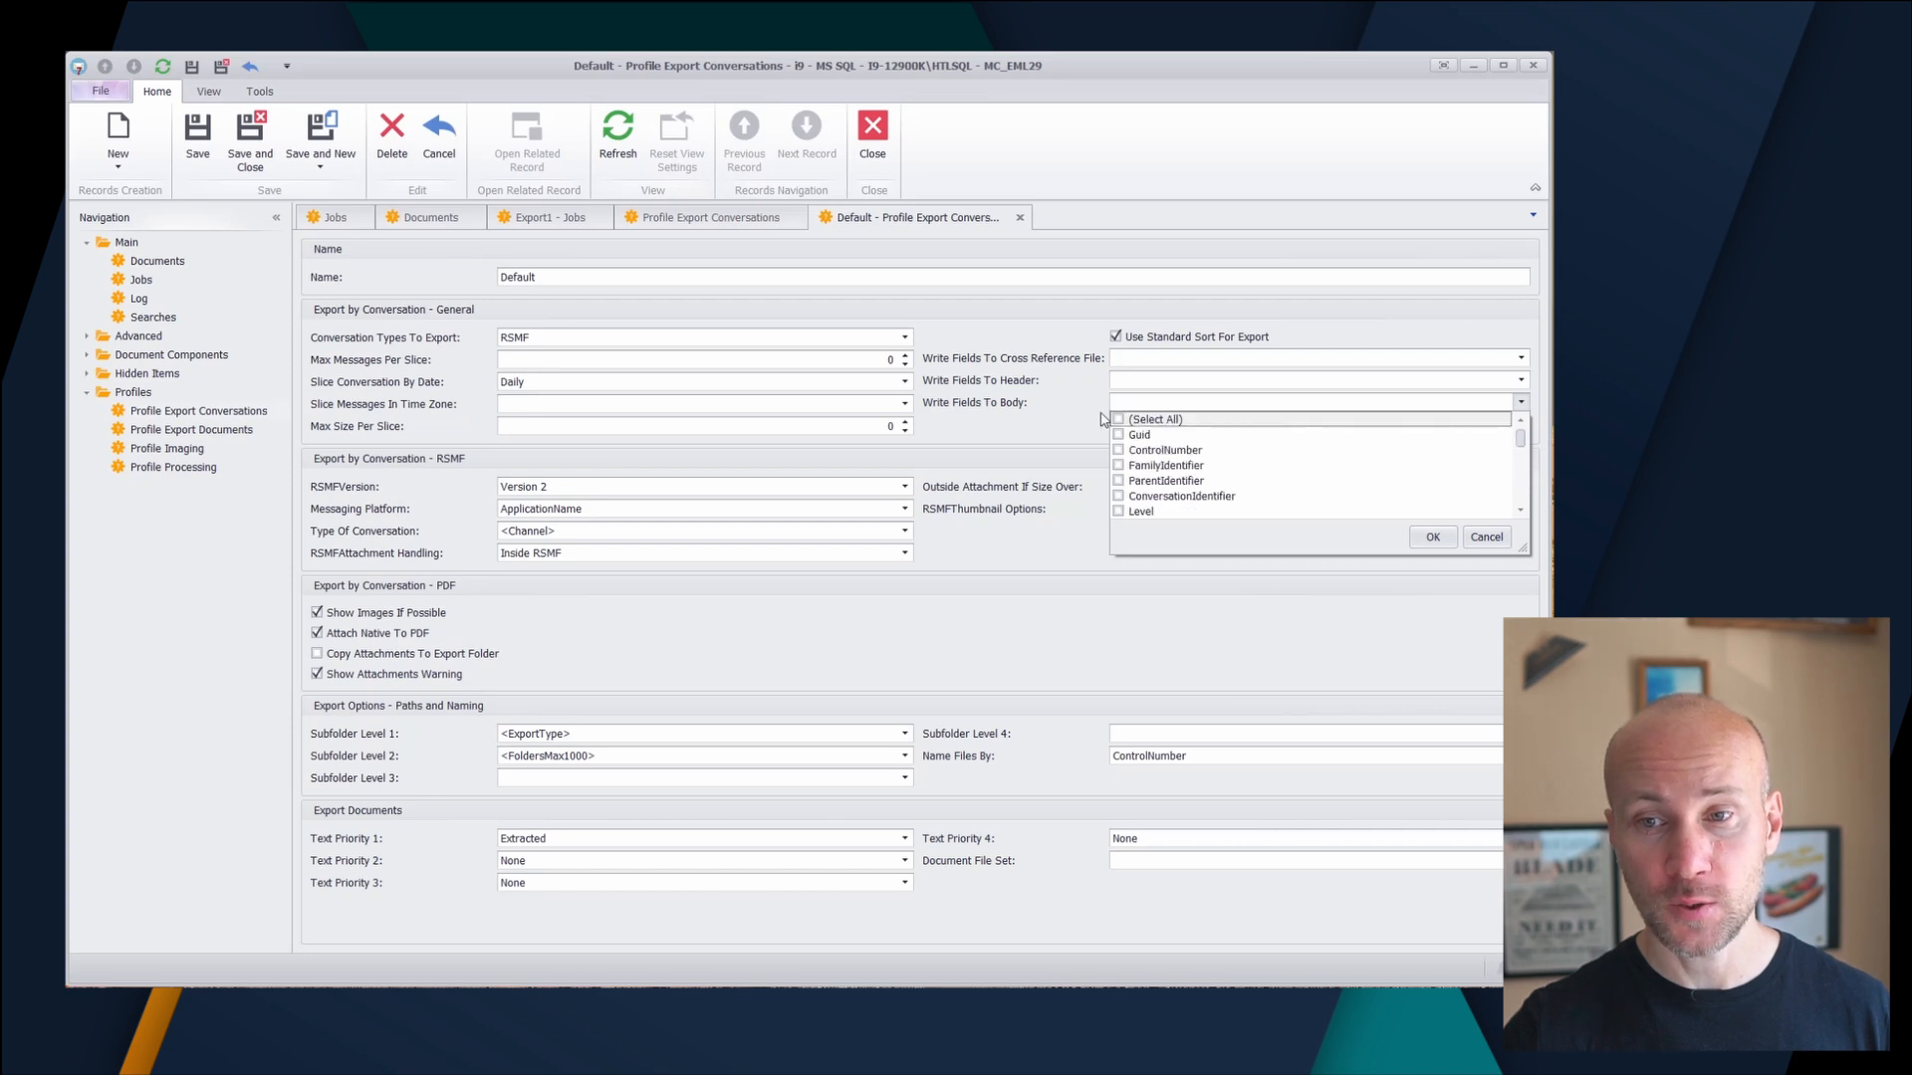
pyautogui.click(1058, 412)
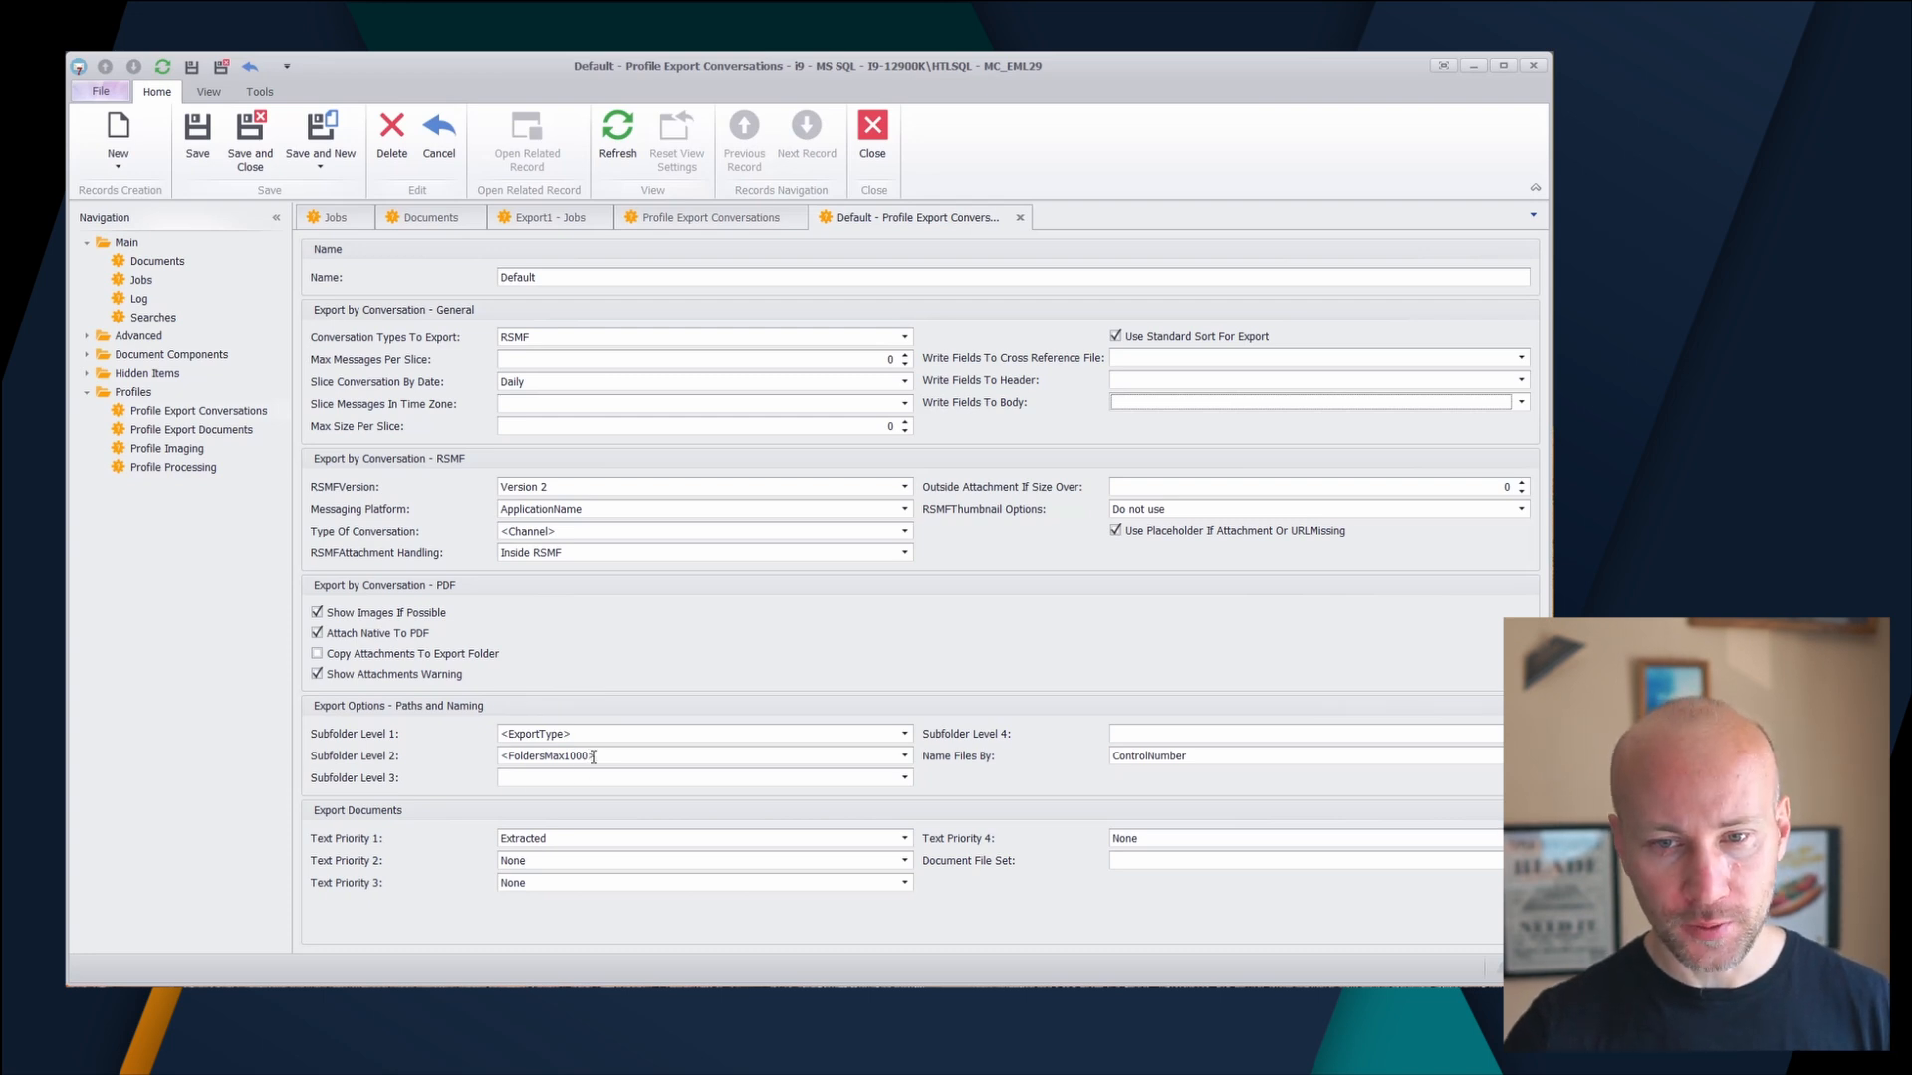
# - Examine the profile's subfolder and file naming options, then close the profile with saving and its list
pyautogui.click(904, 736)
pyautogui.click(903, 736)
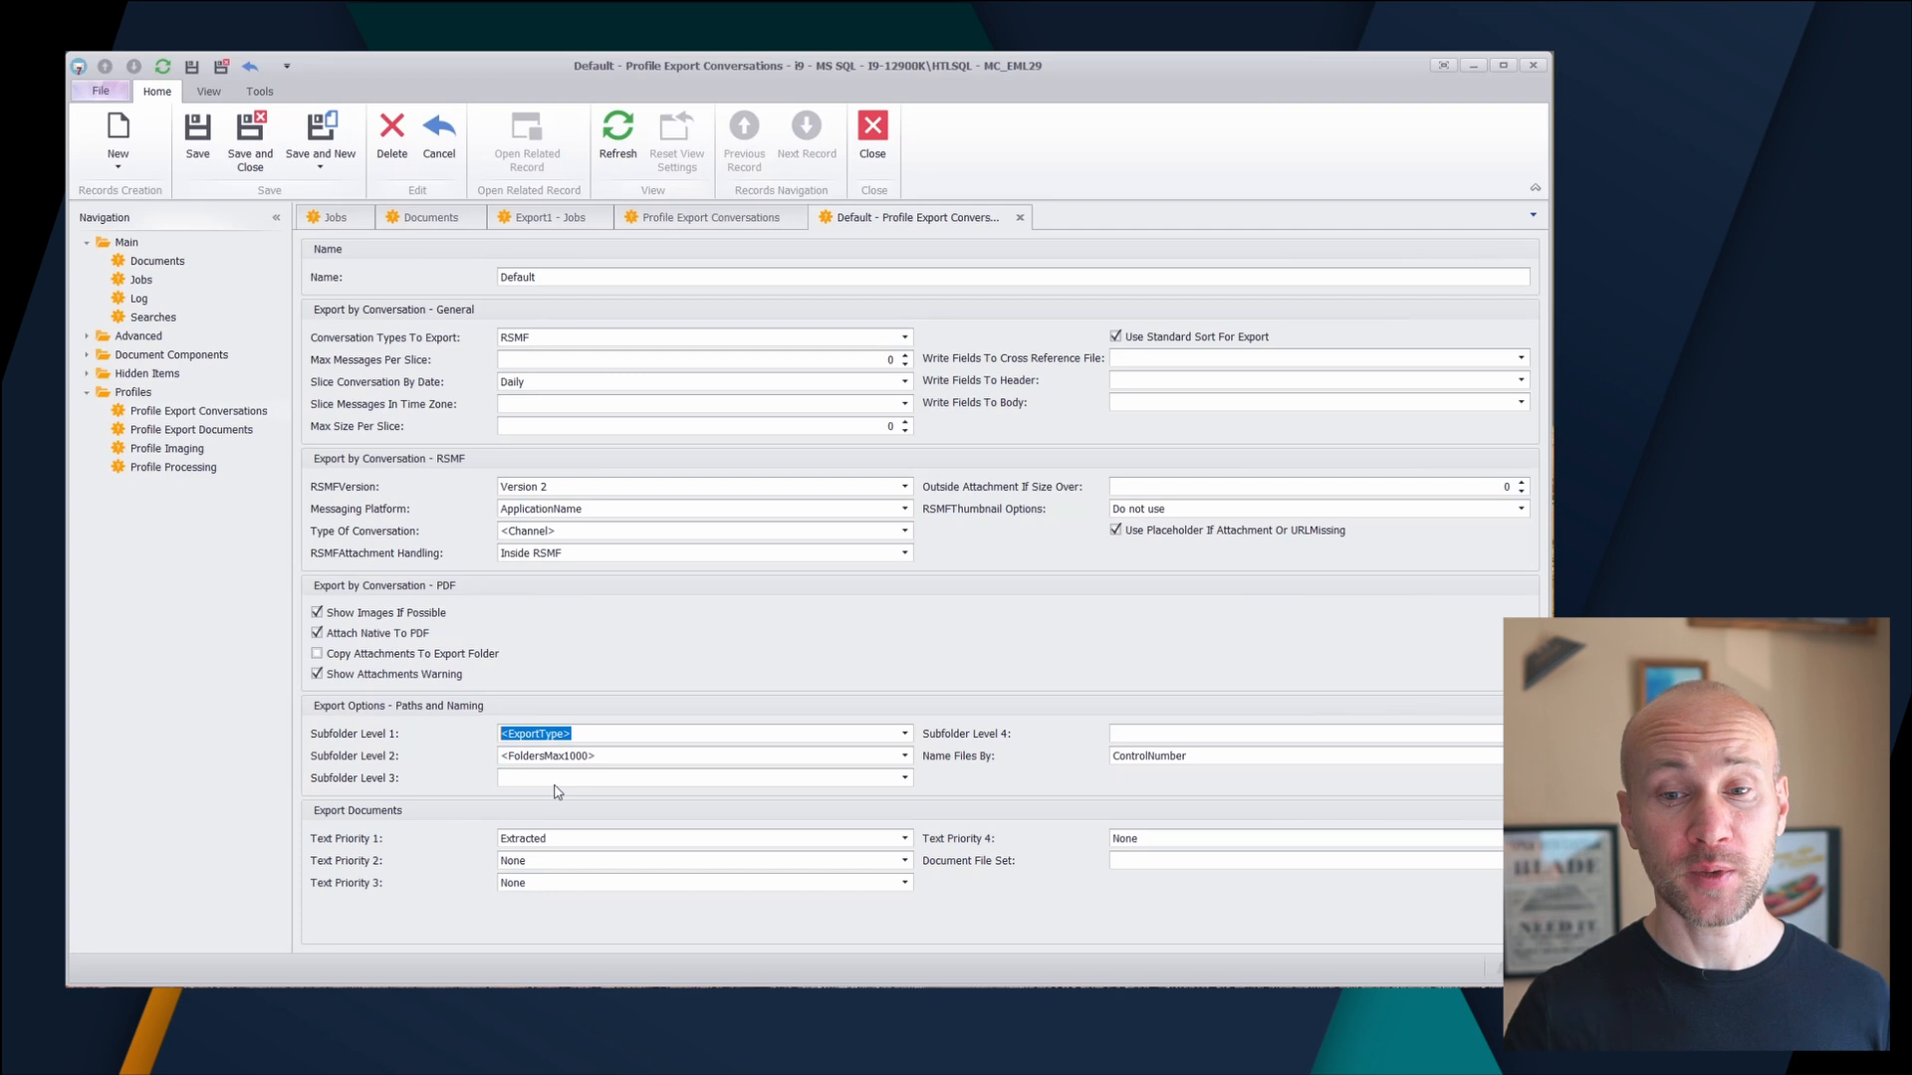
pyautogui.click(1520, 756)
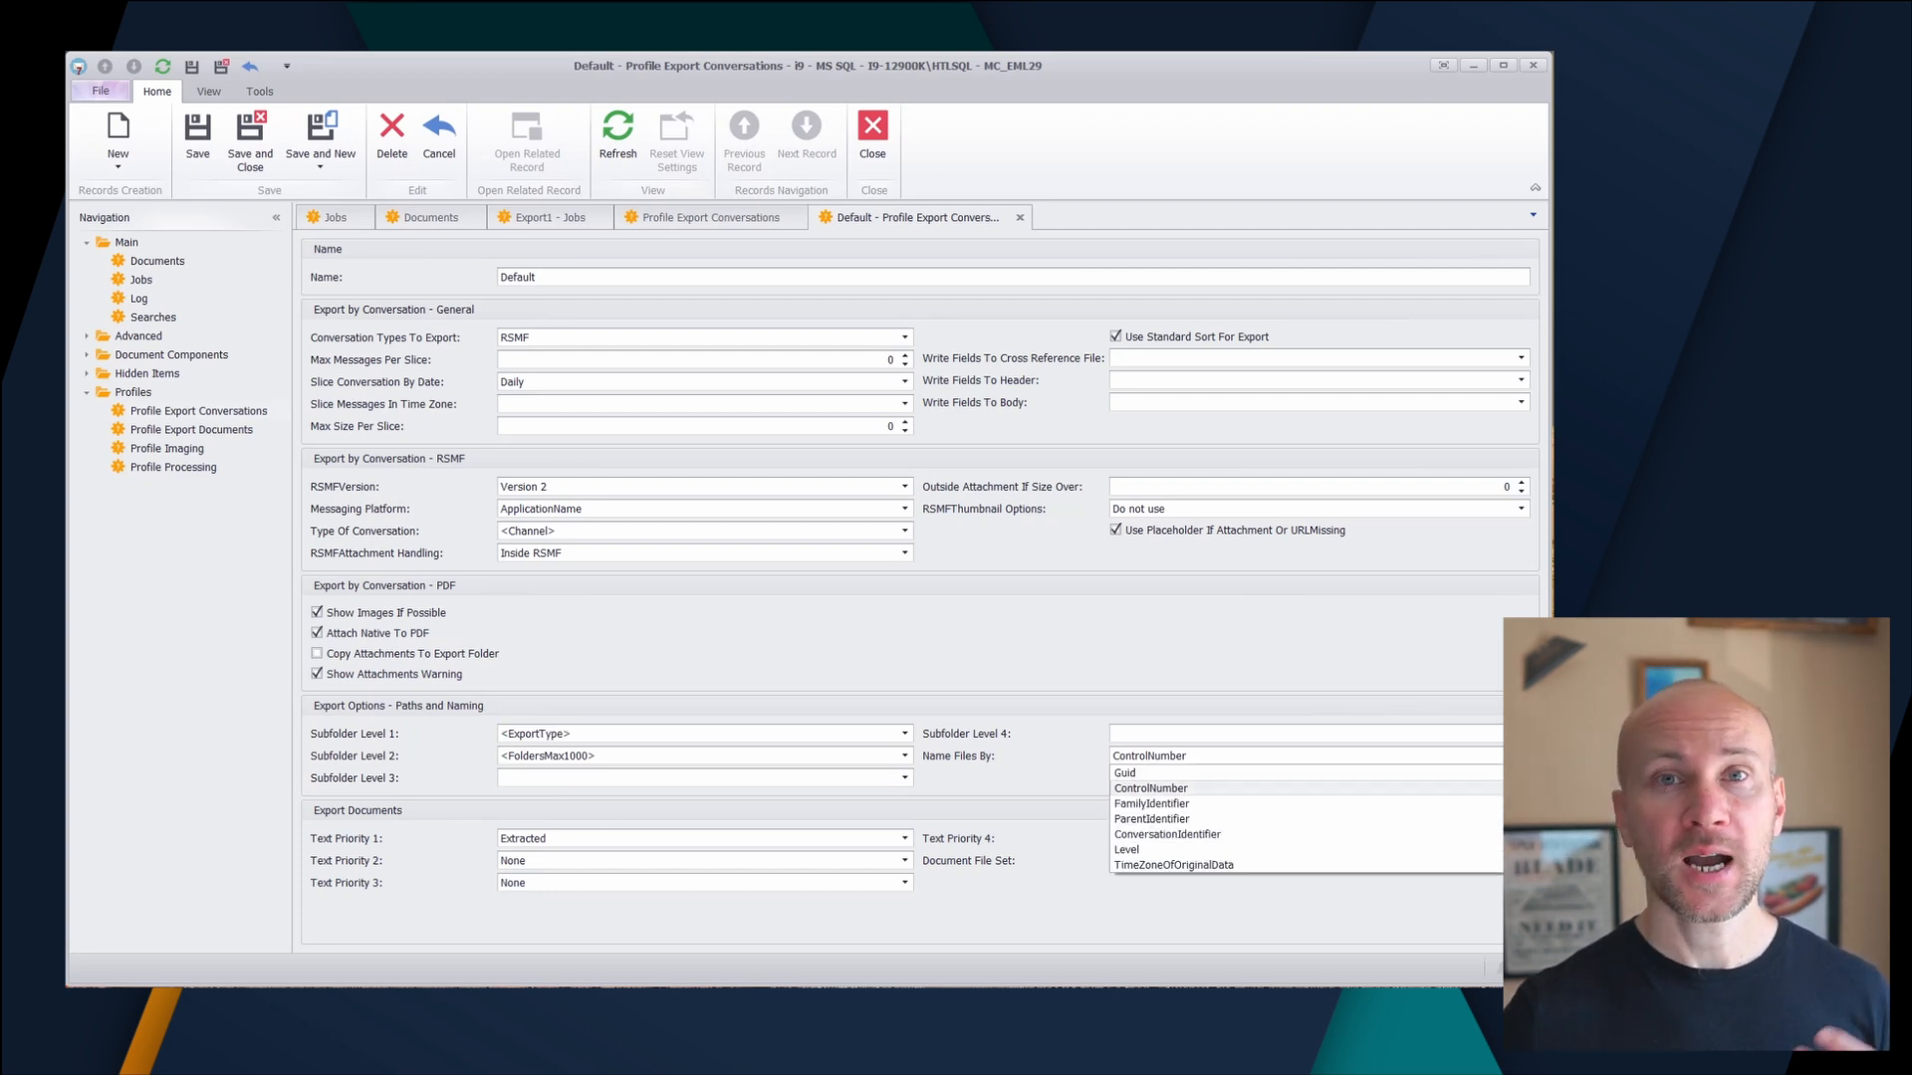
pyautogui.click(1521, 756)
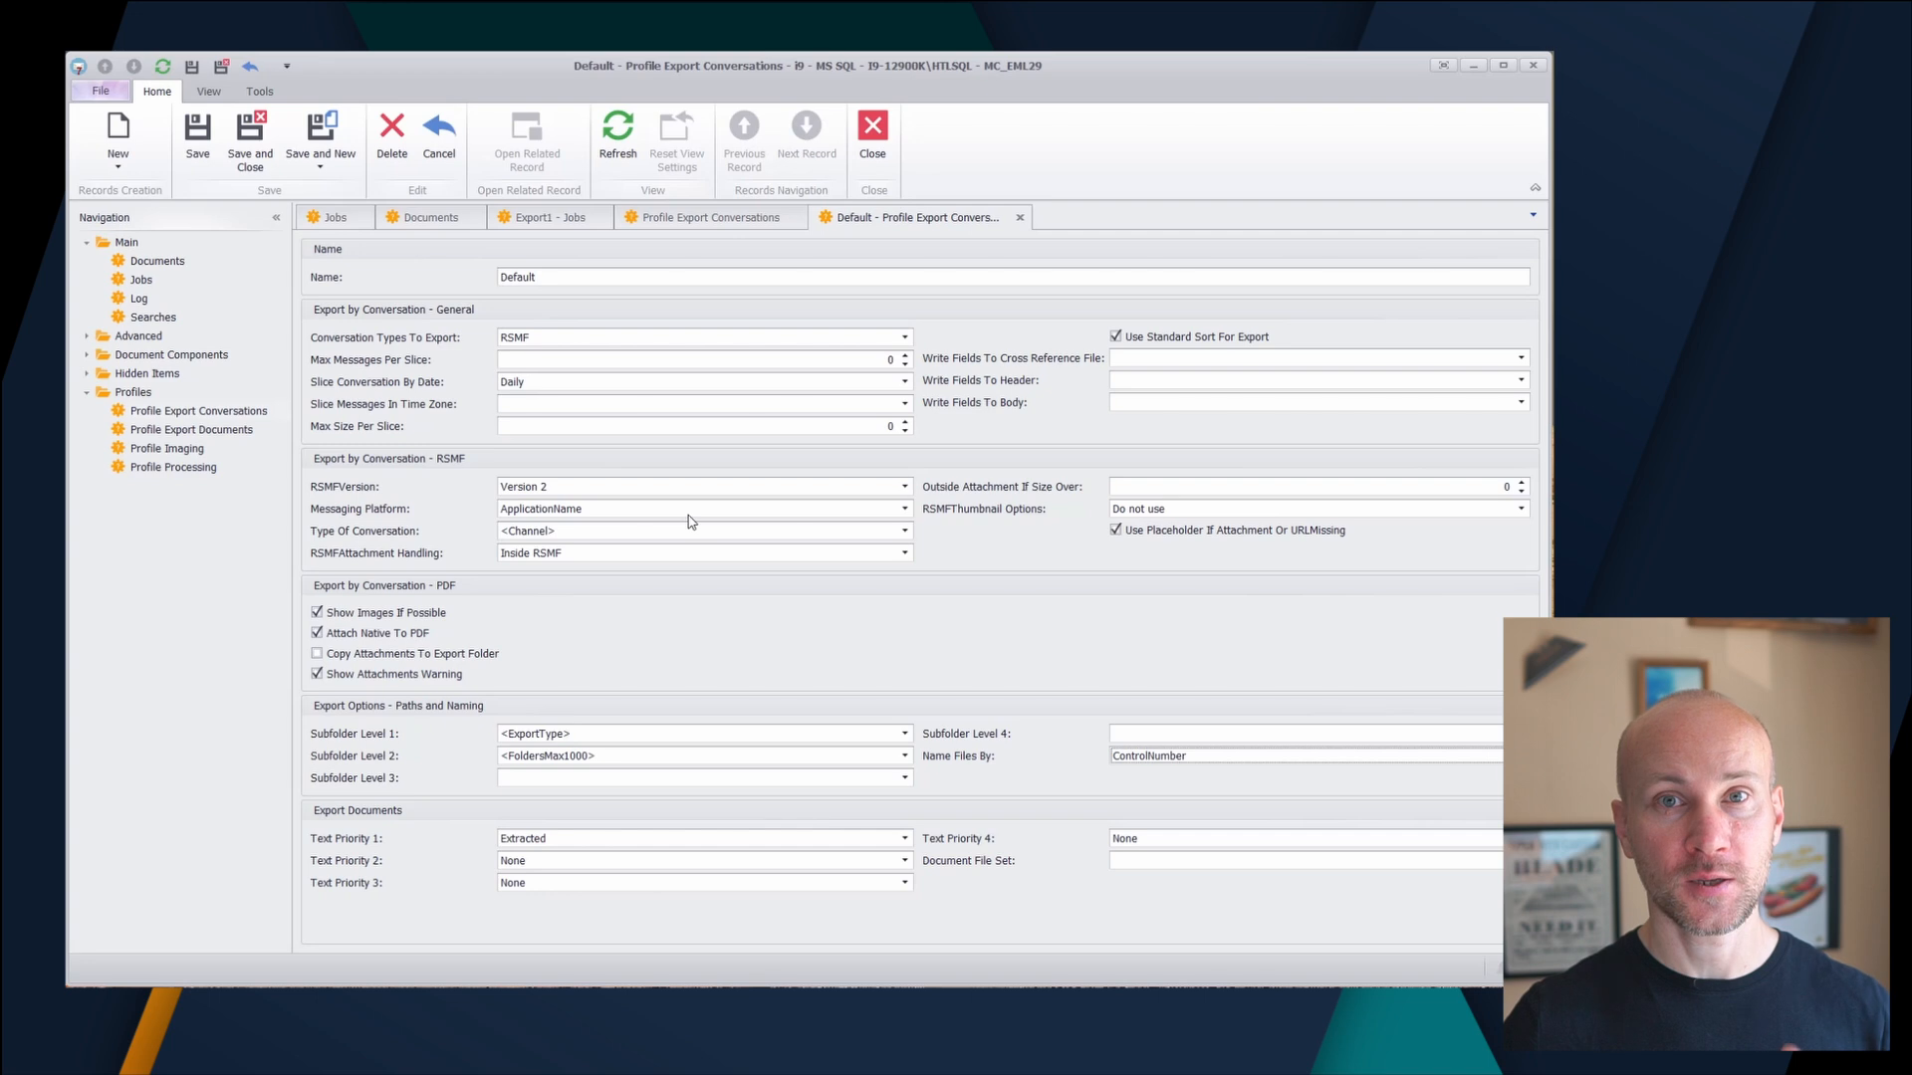
pyautogui.click(1020, 218)
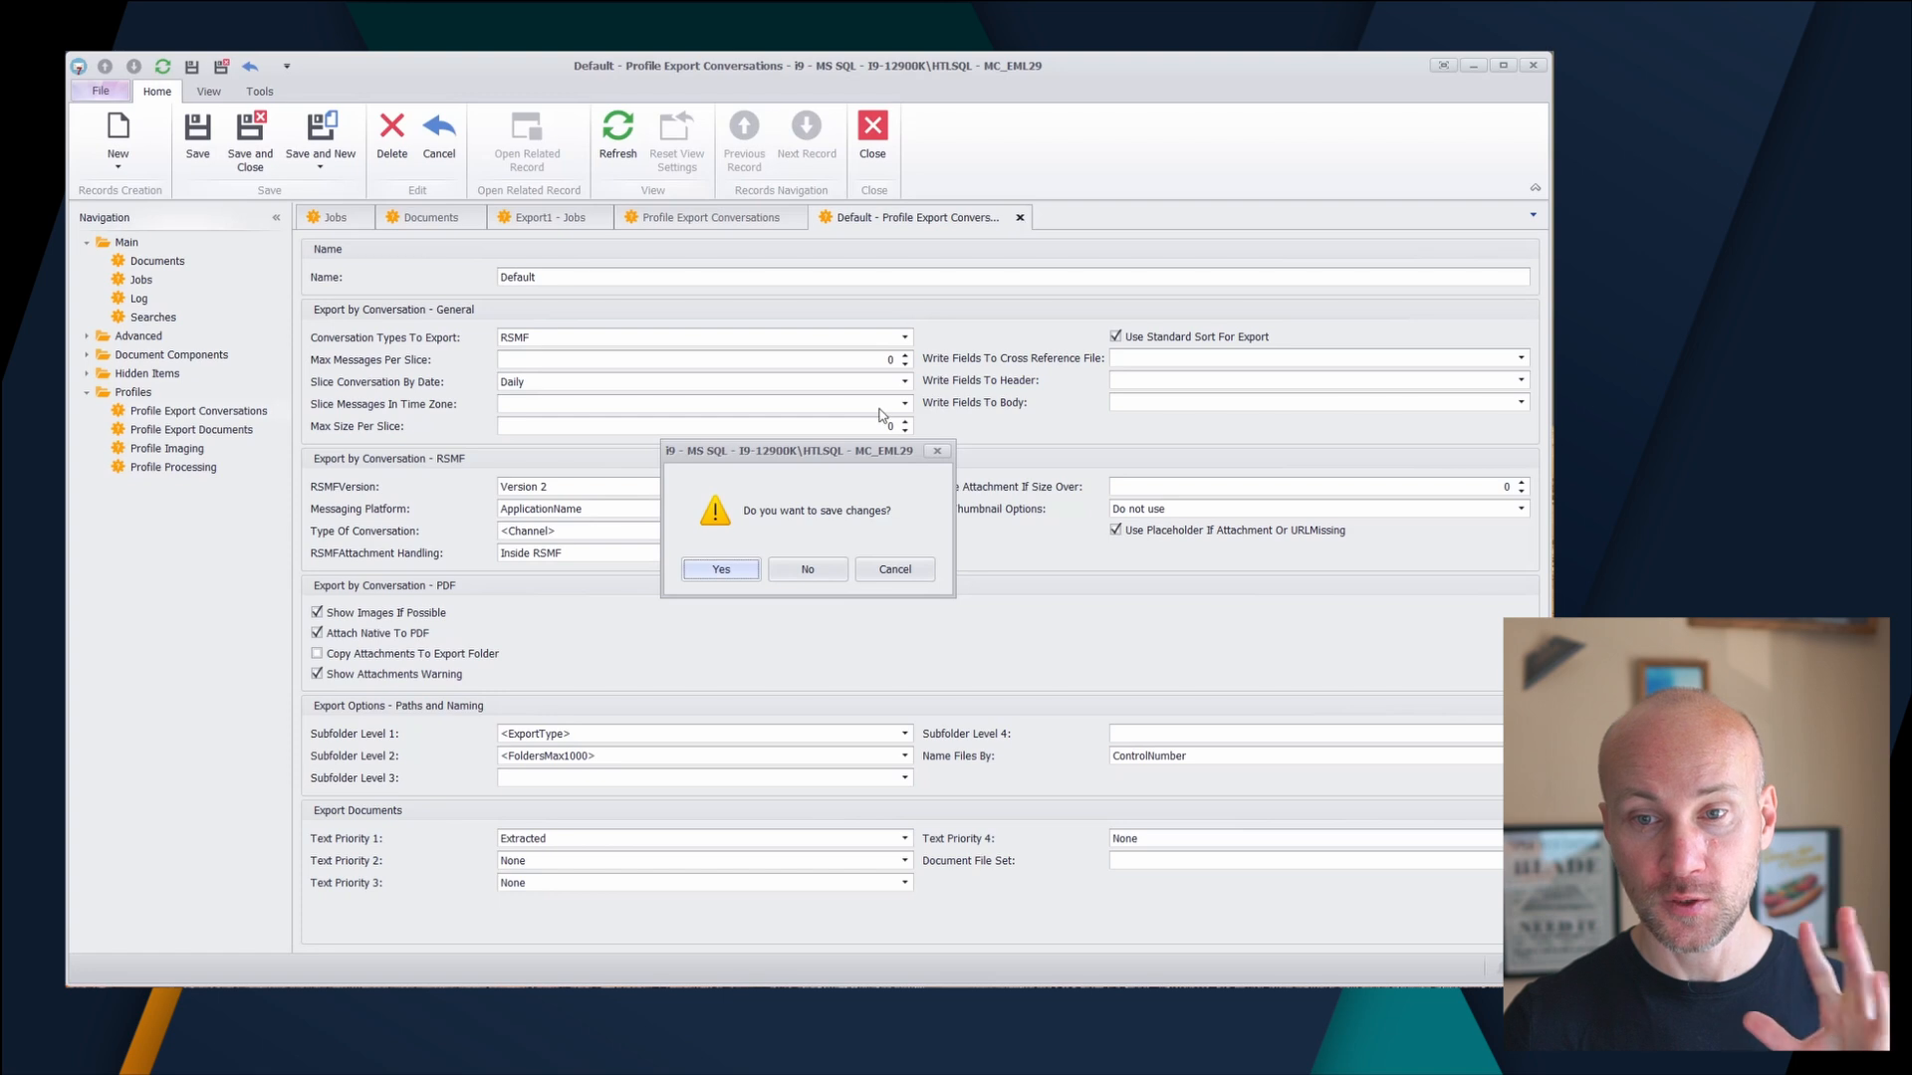
pyautogui.click(735, 566)
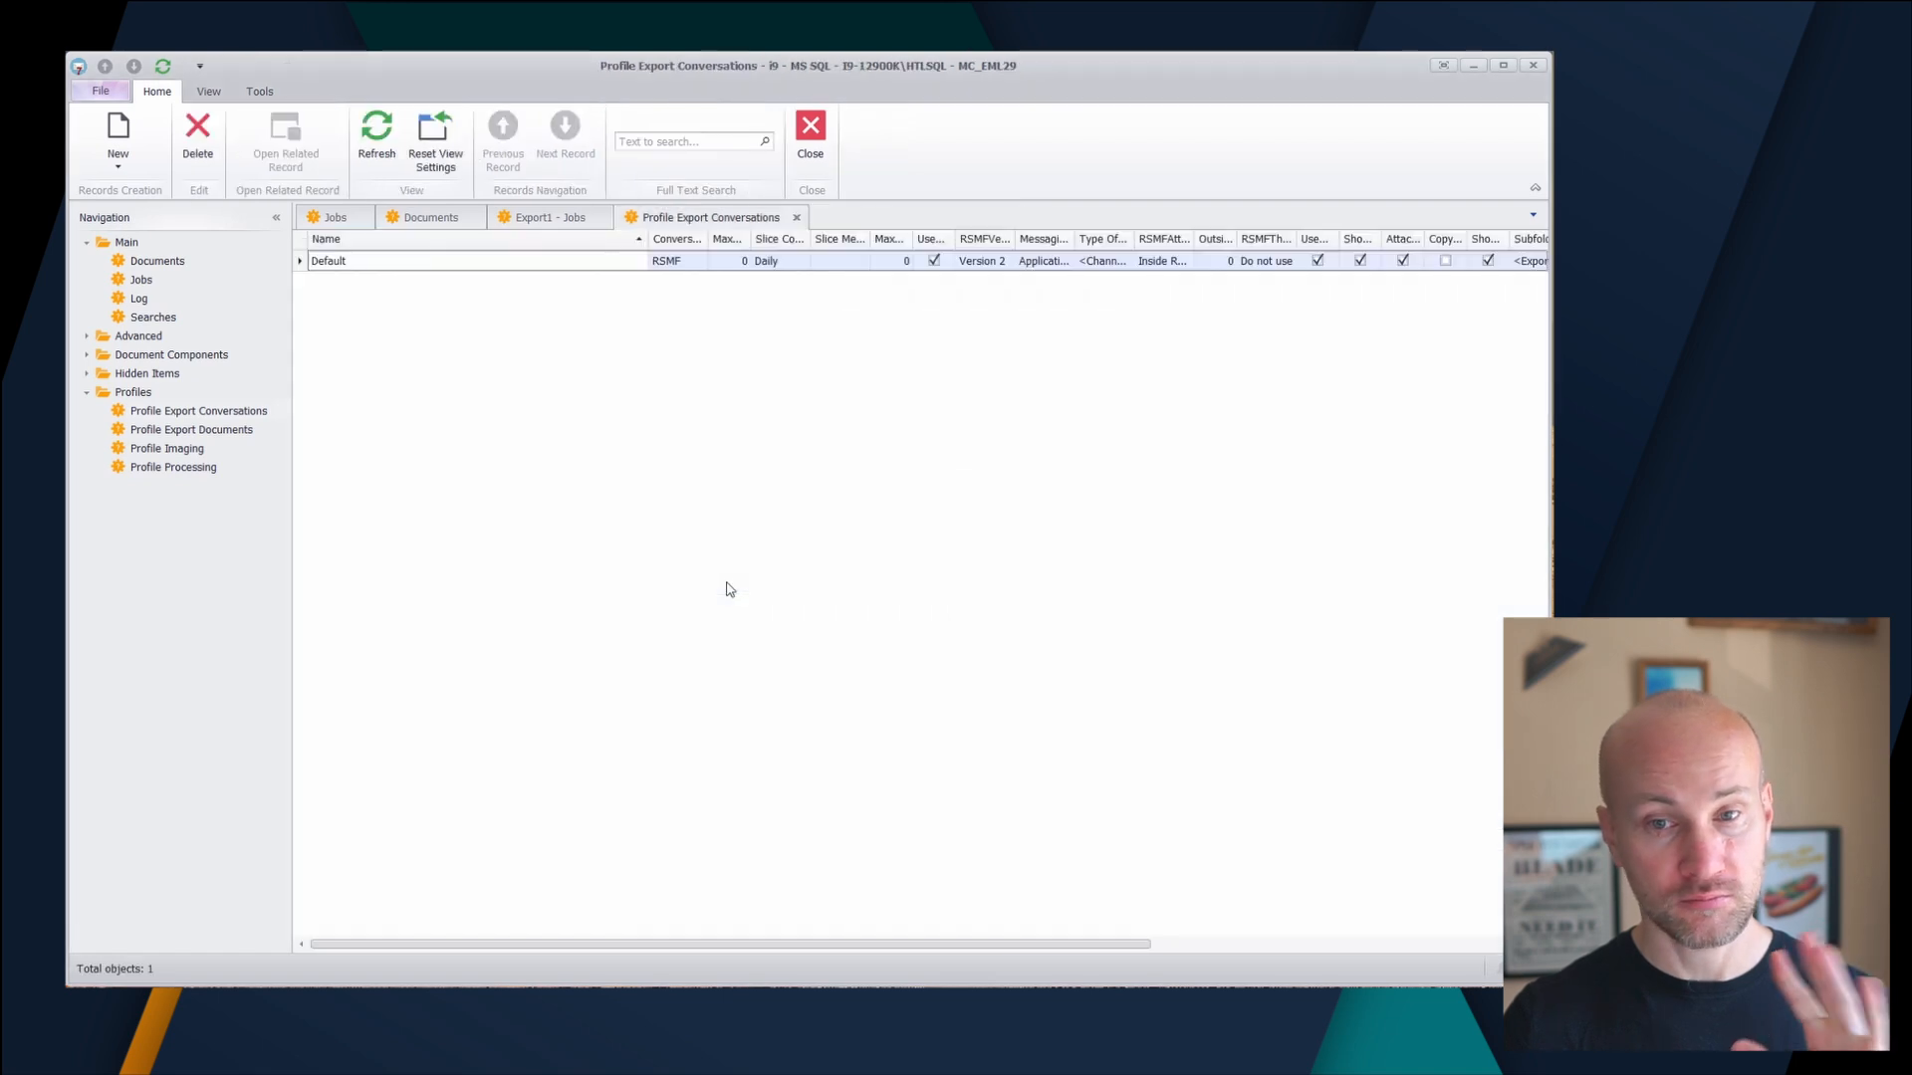
pyautogui.click(797, 217)
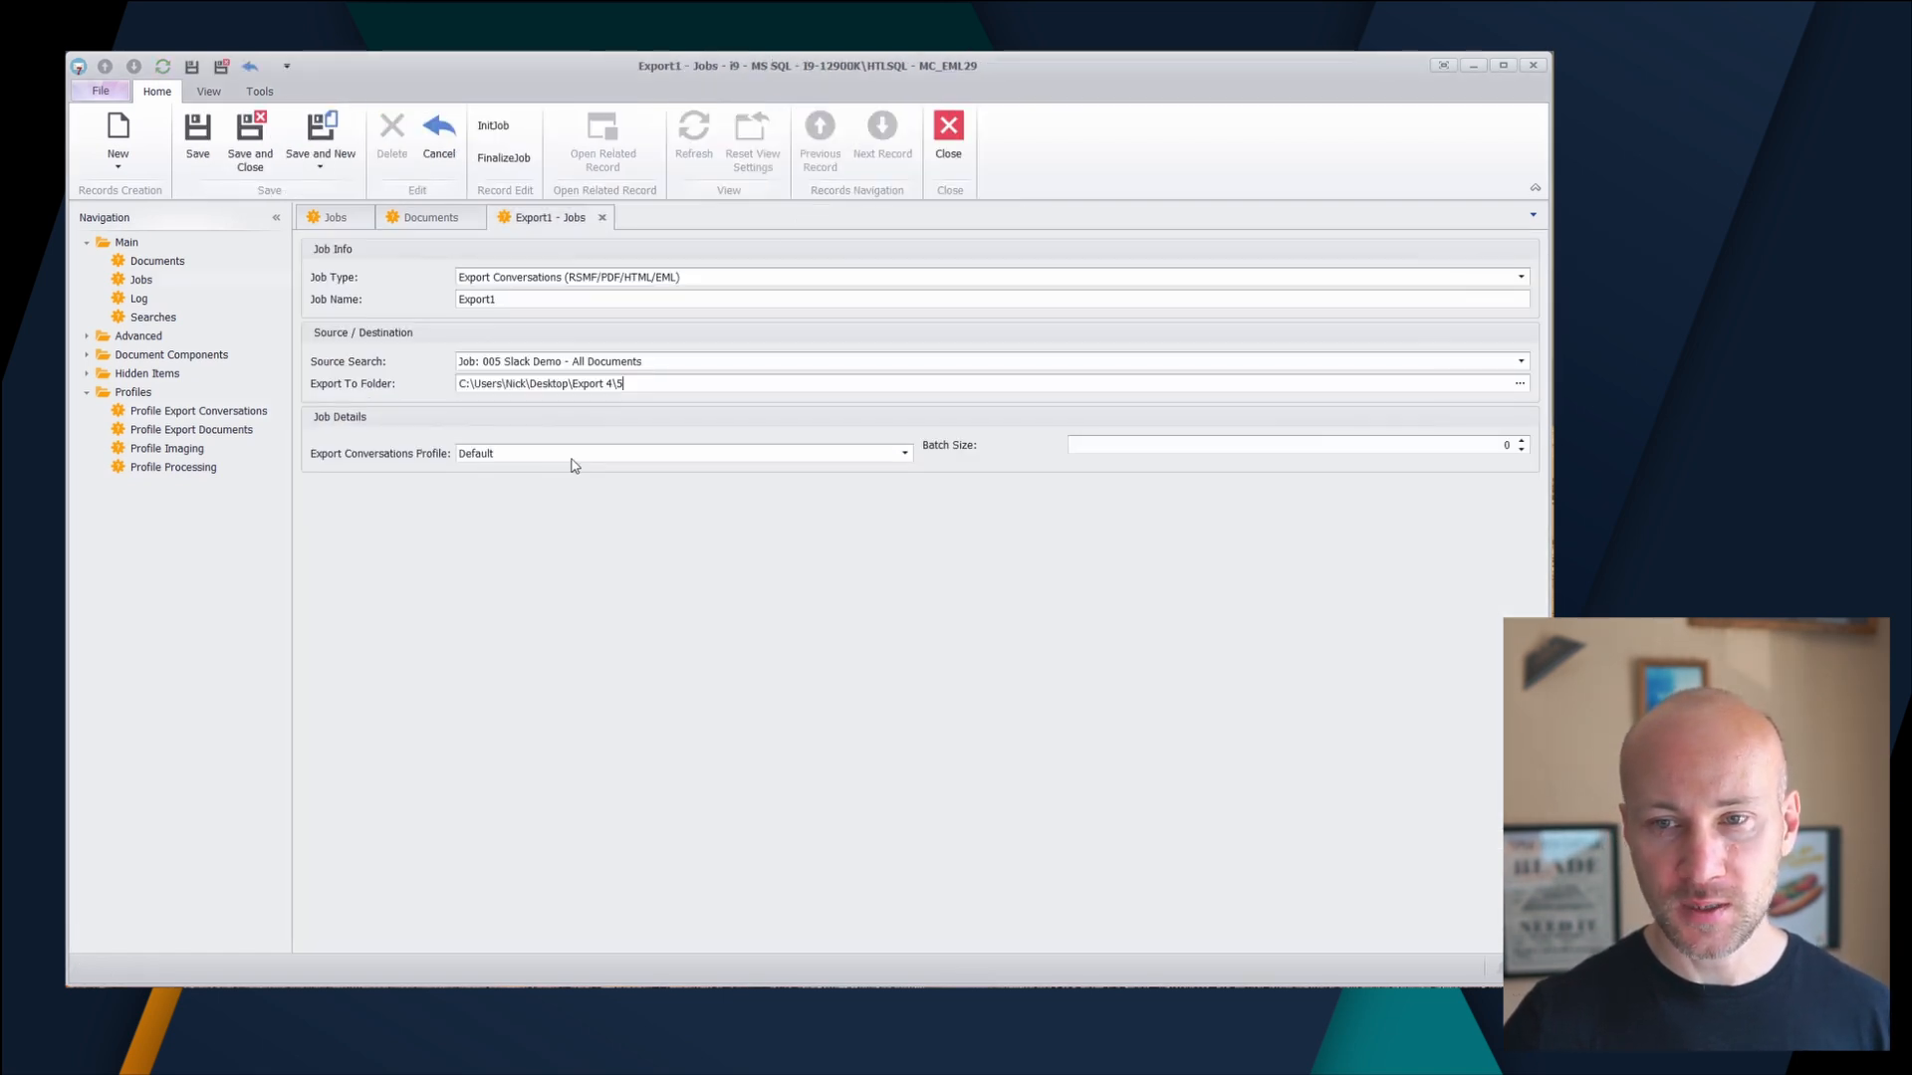
# - Save and close the Export1 job and select it in the jobs list
pyautogui.click(601, 217)
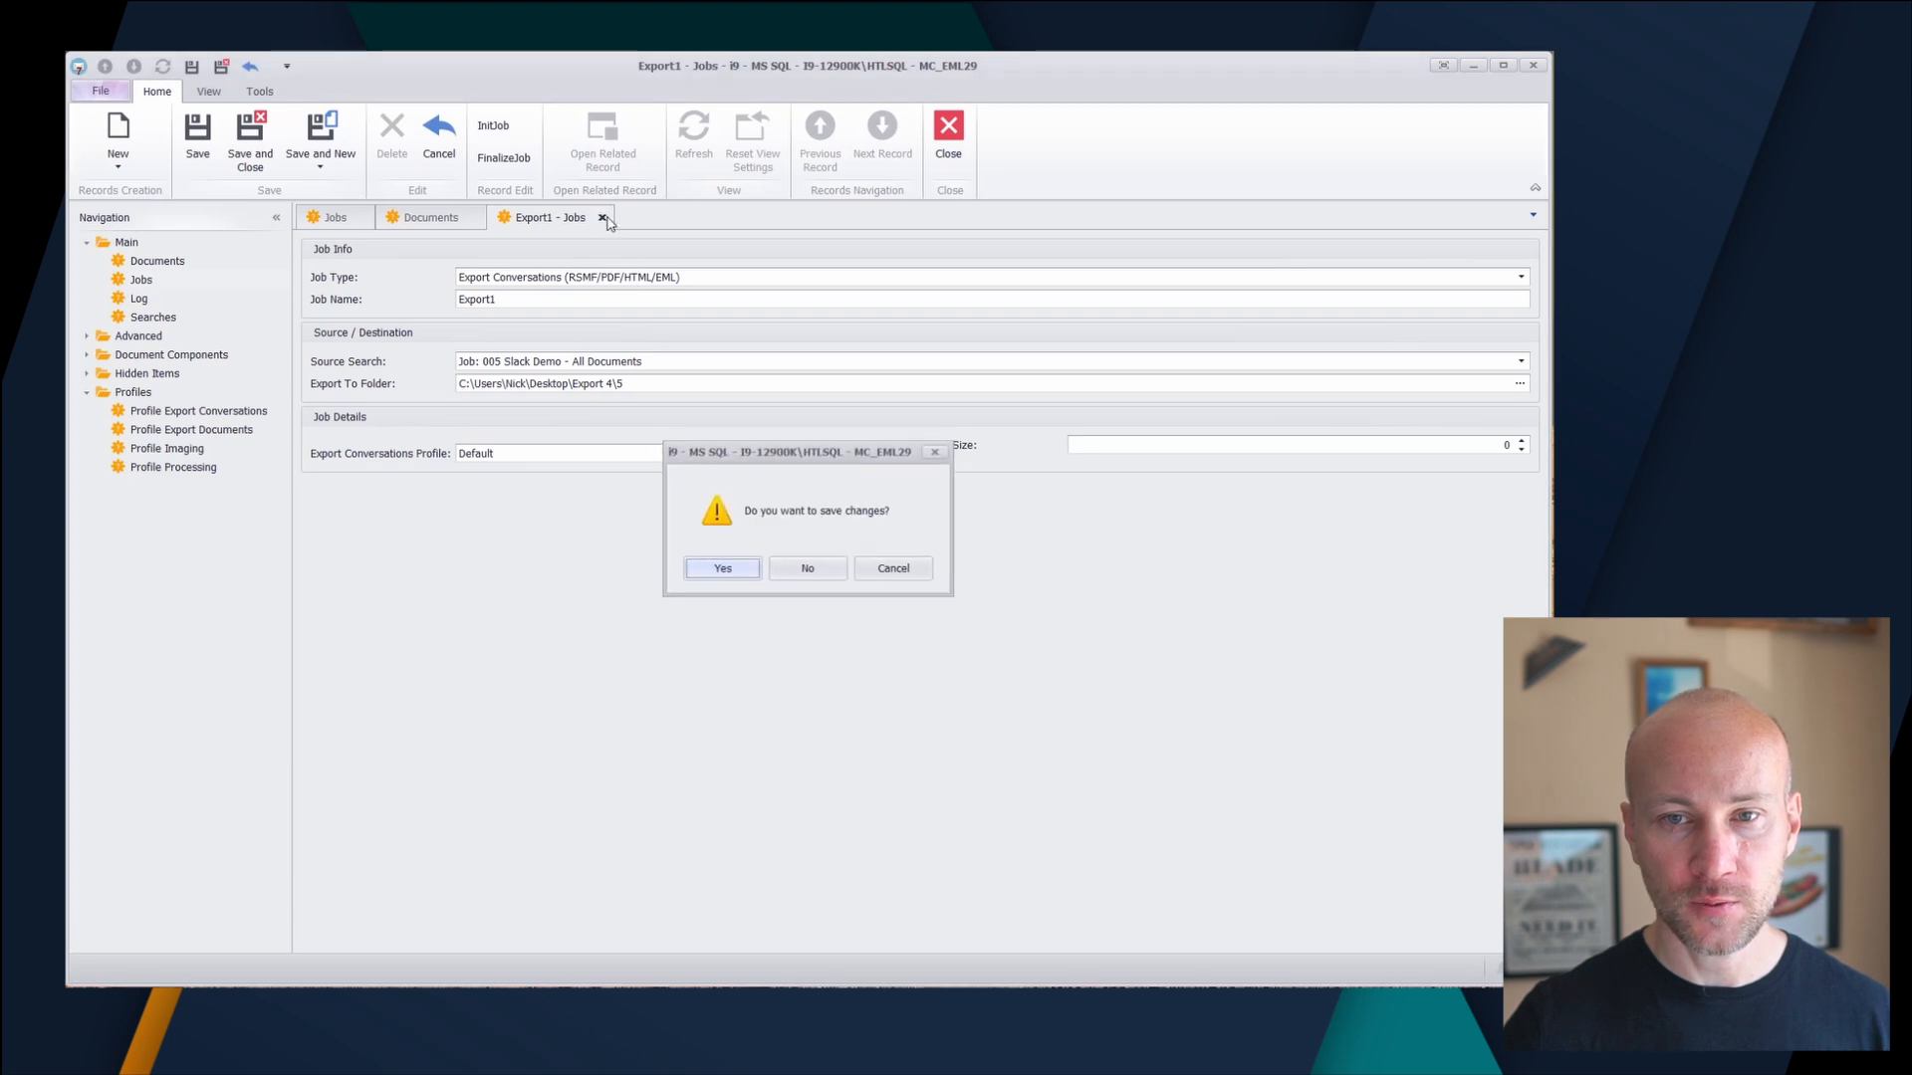
pyautogui.click(743, 567)
pyautogui.click(199, 145)
pyautogui.click(421, 324)
pyautogui.click(414, 351)
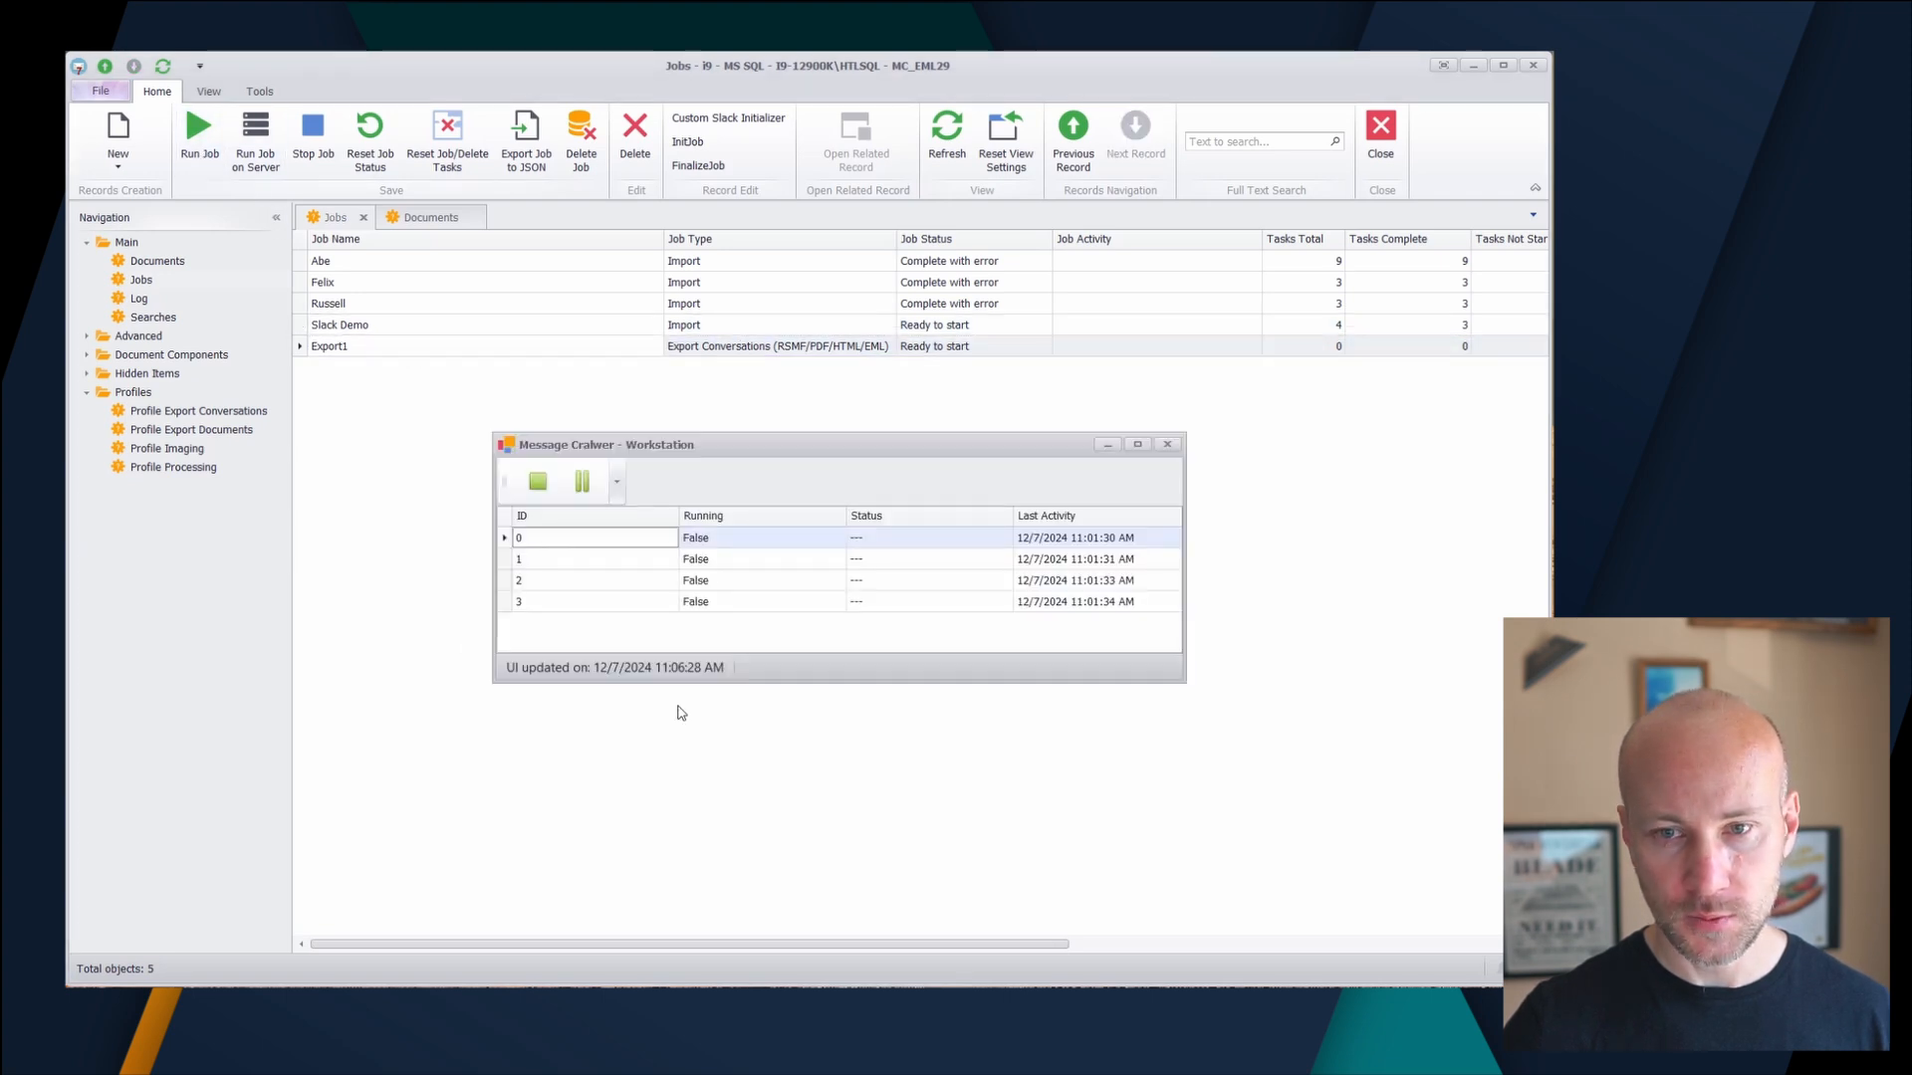
# - Close the previous run's workstation window, refresh the jobs list, and run Export1 with a thread count of 2
pyautogui.click(1167, 444)
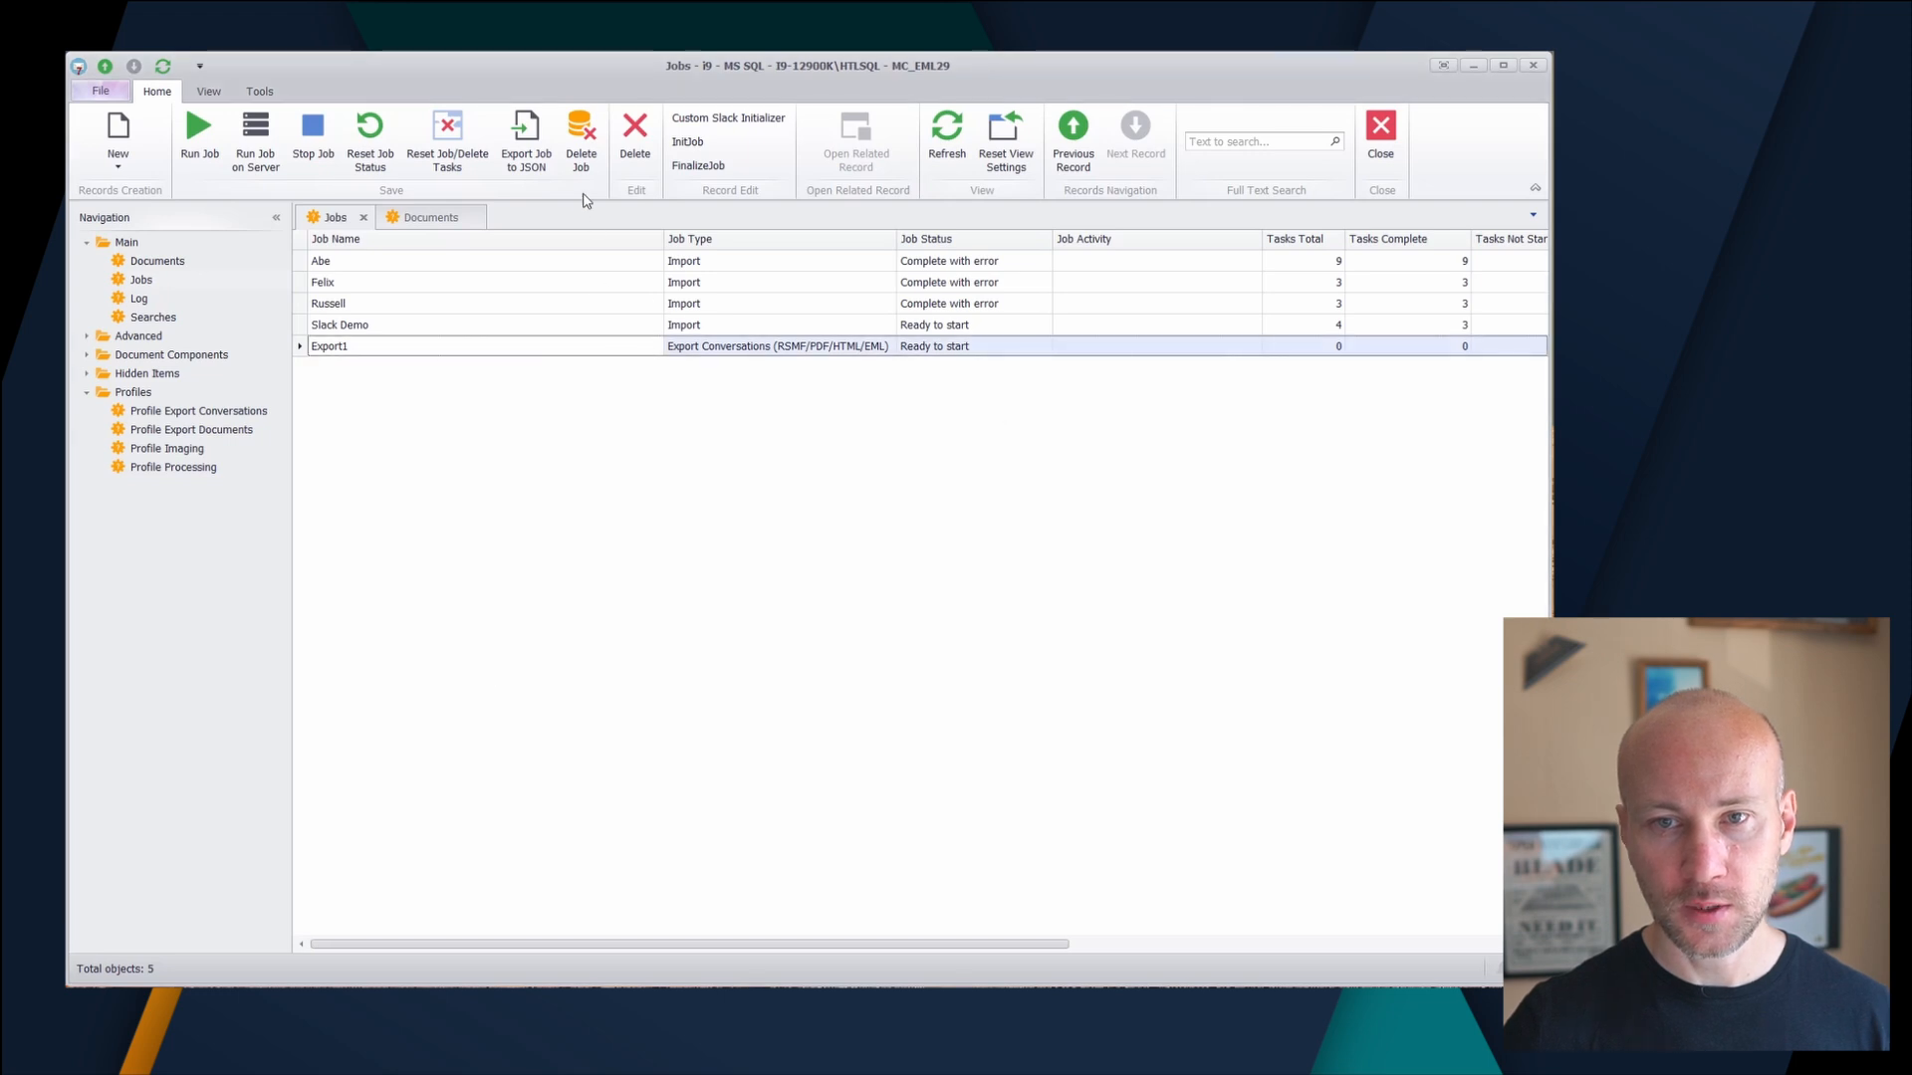
pyautogui.click(947, 134)
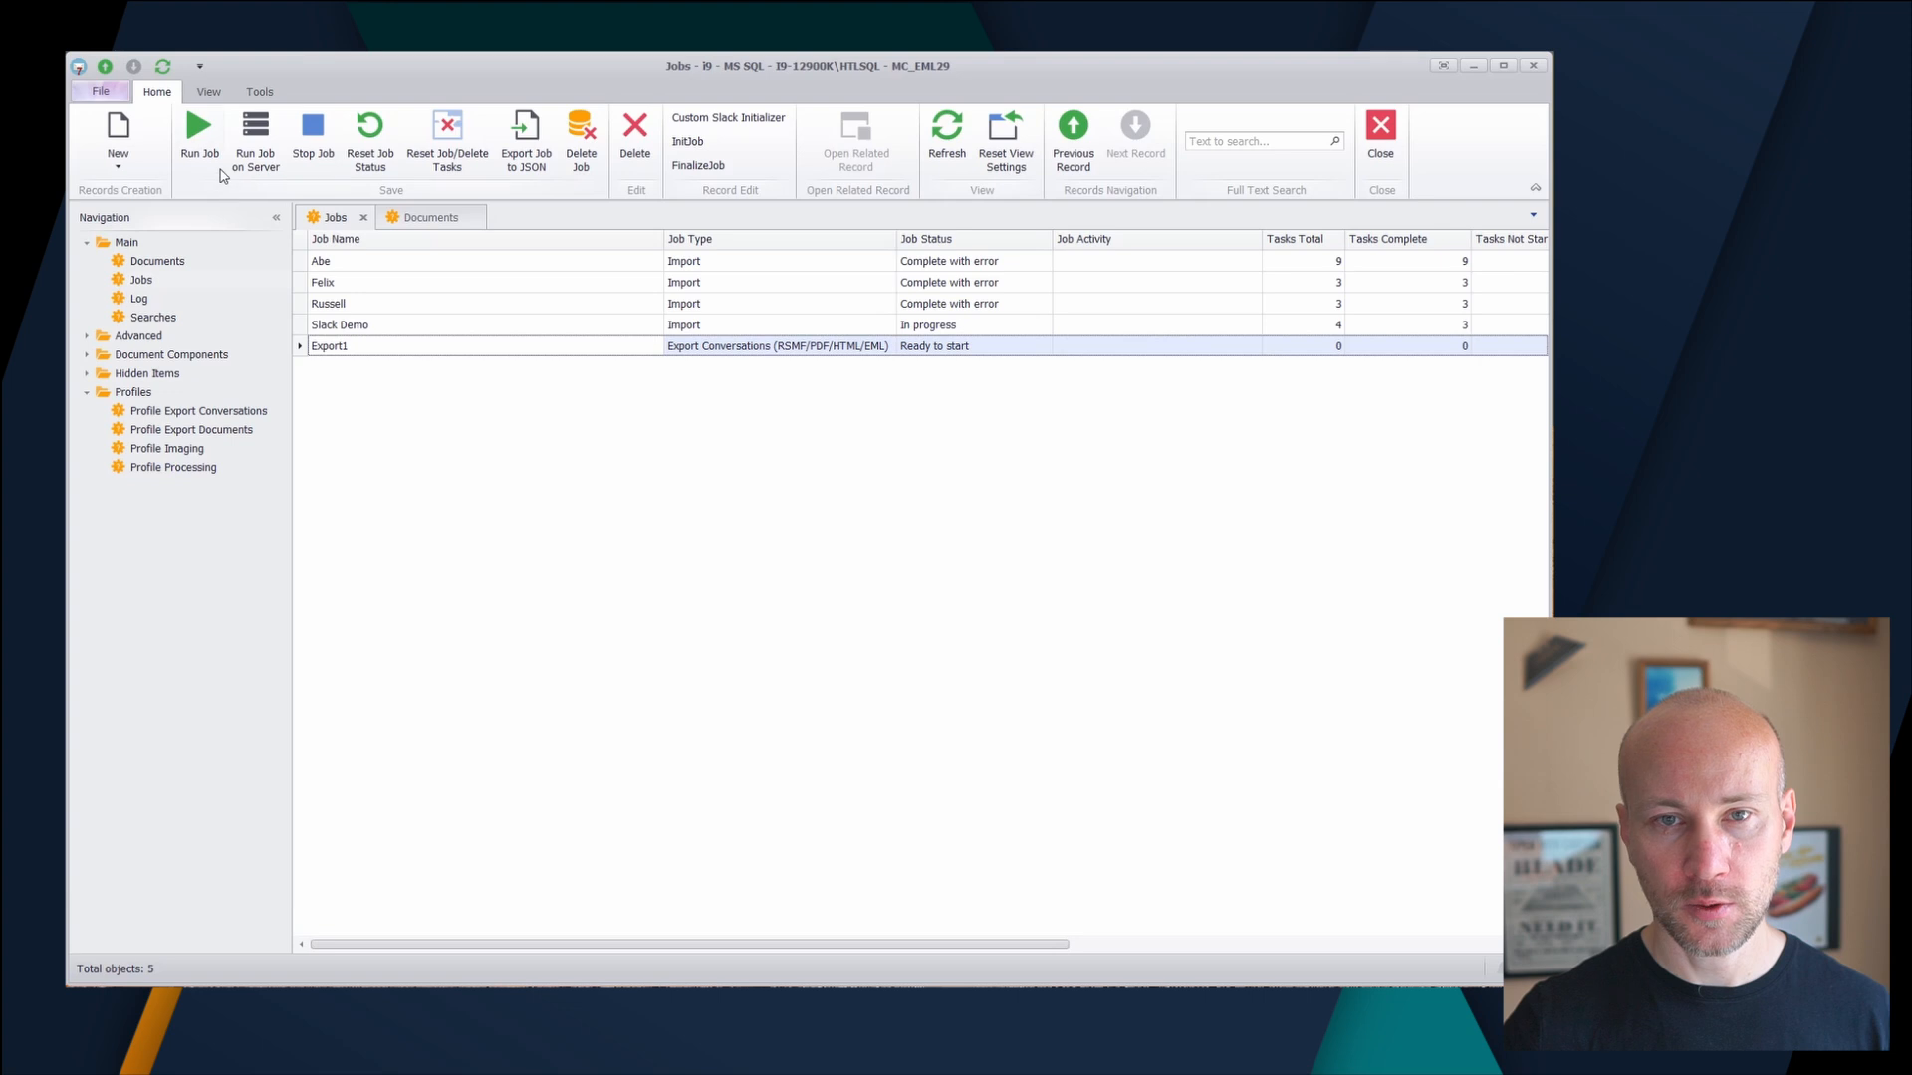
pyautogui.click(199, 130)
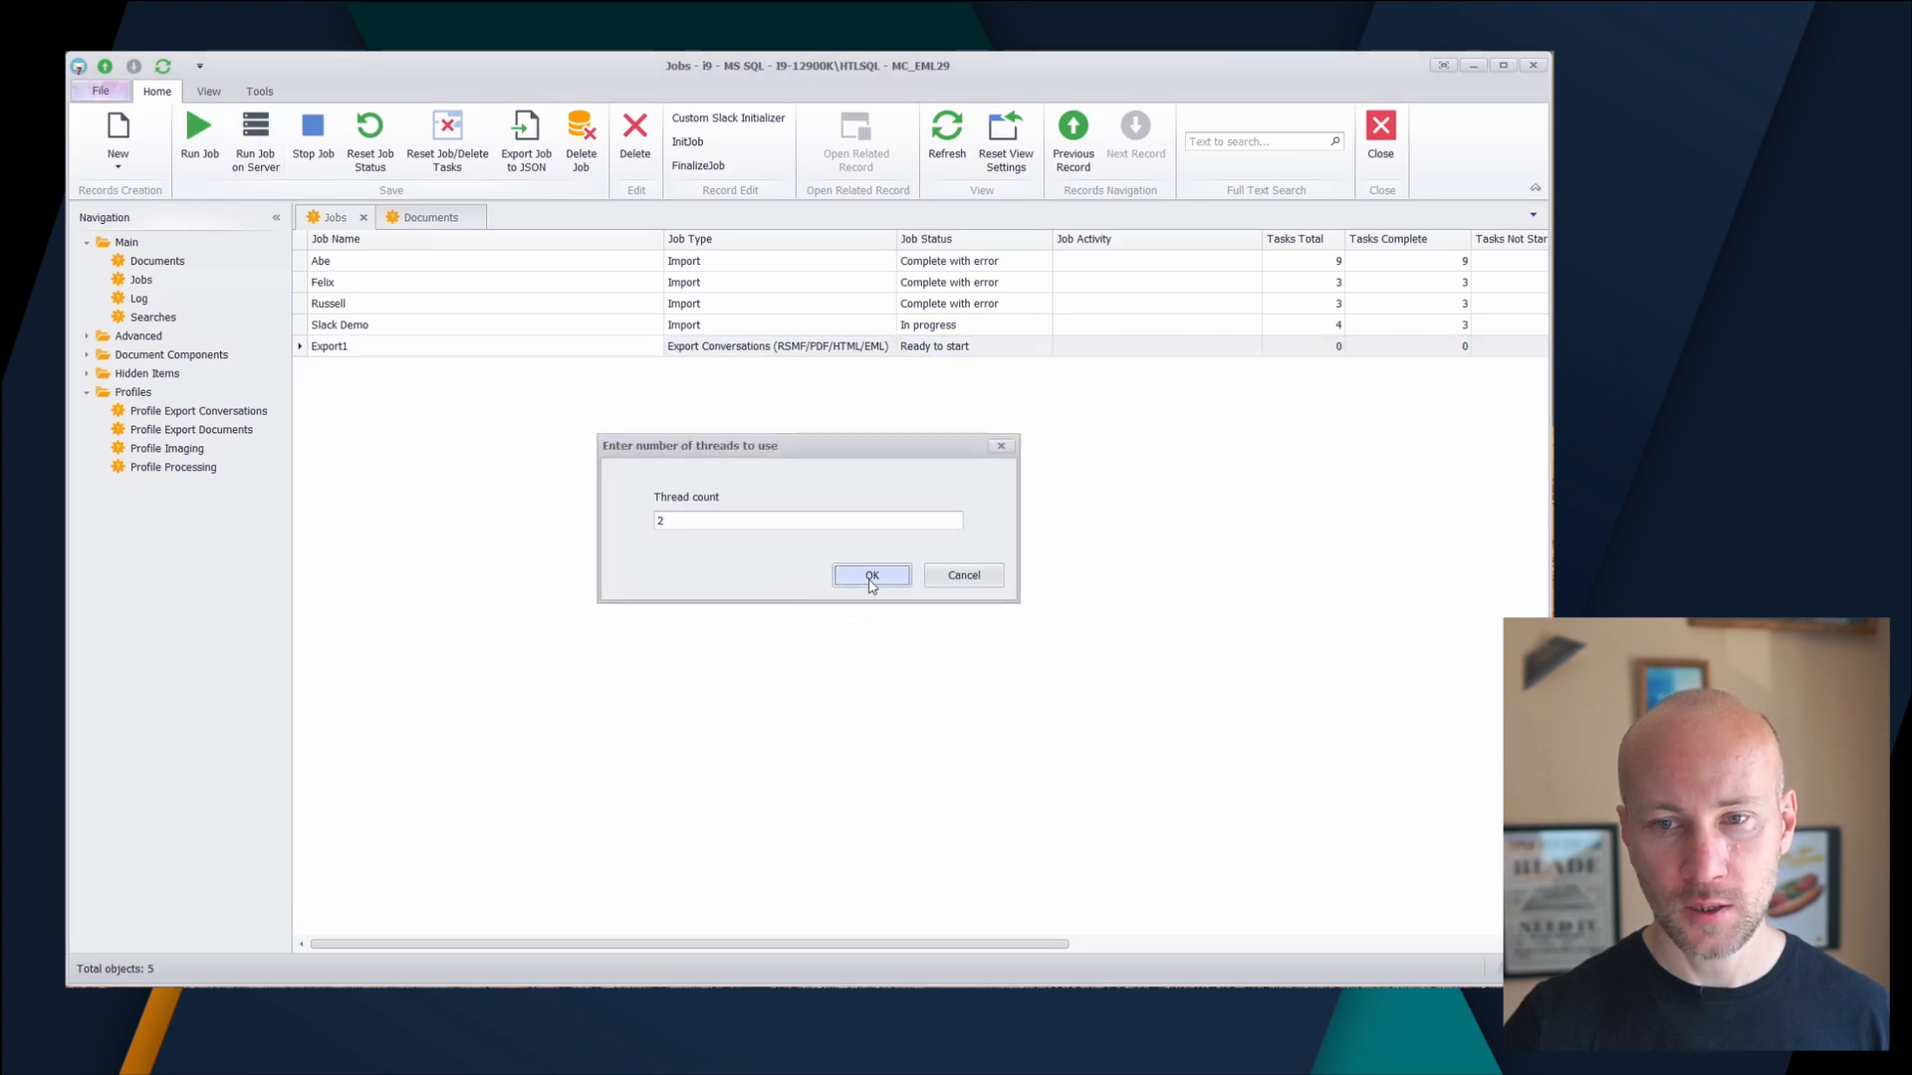
pyautogui.click(872, 576)
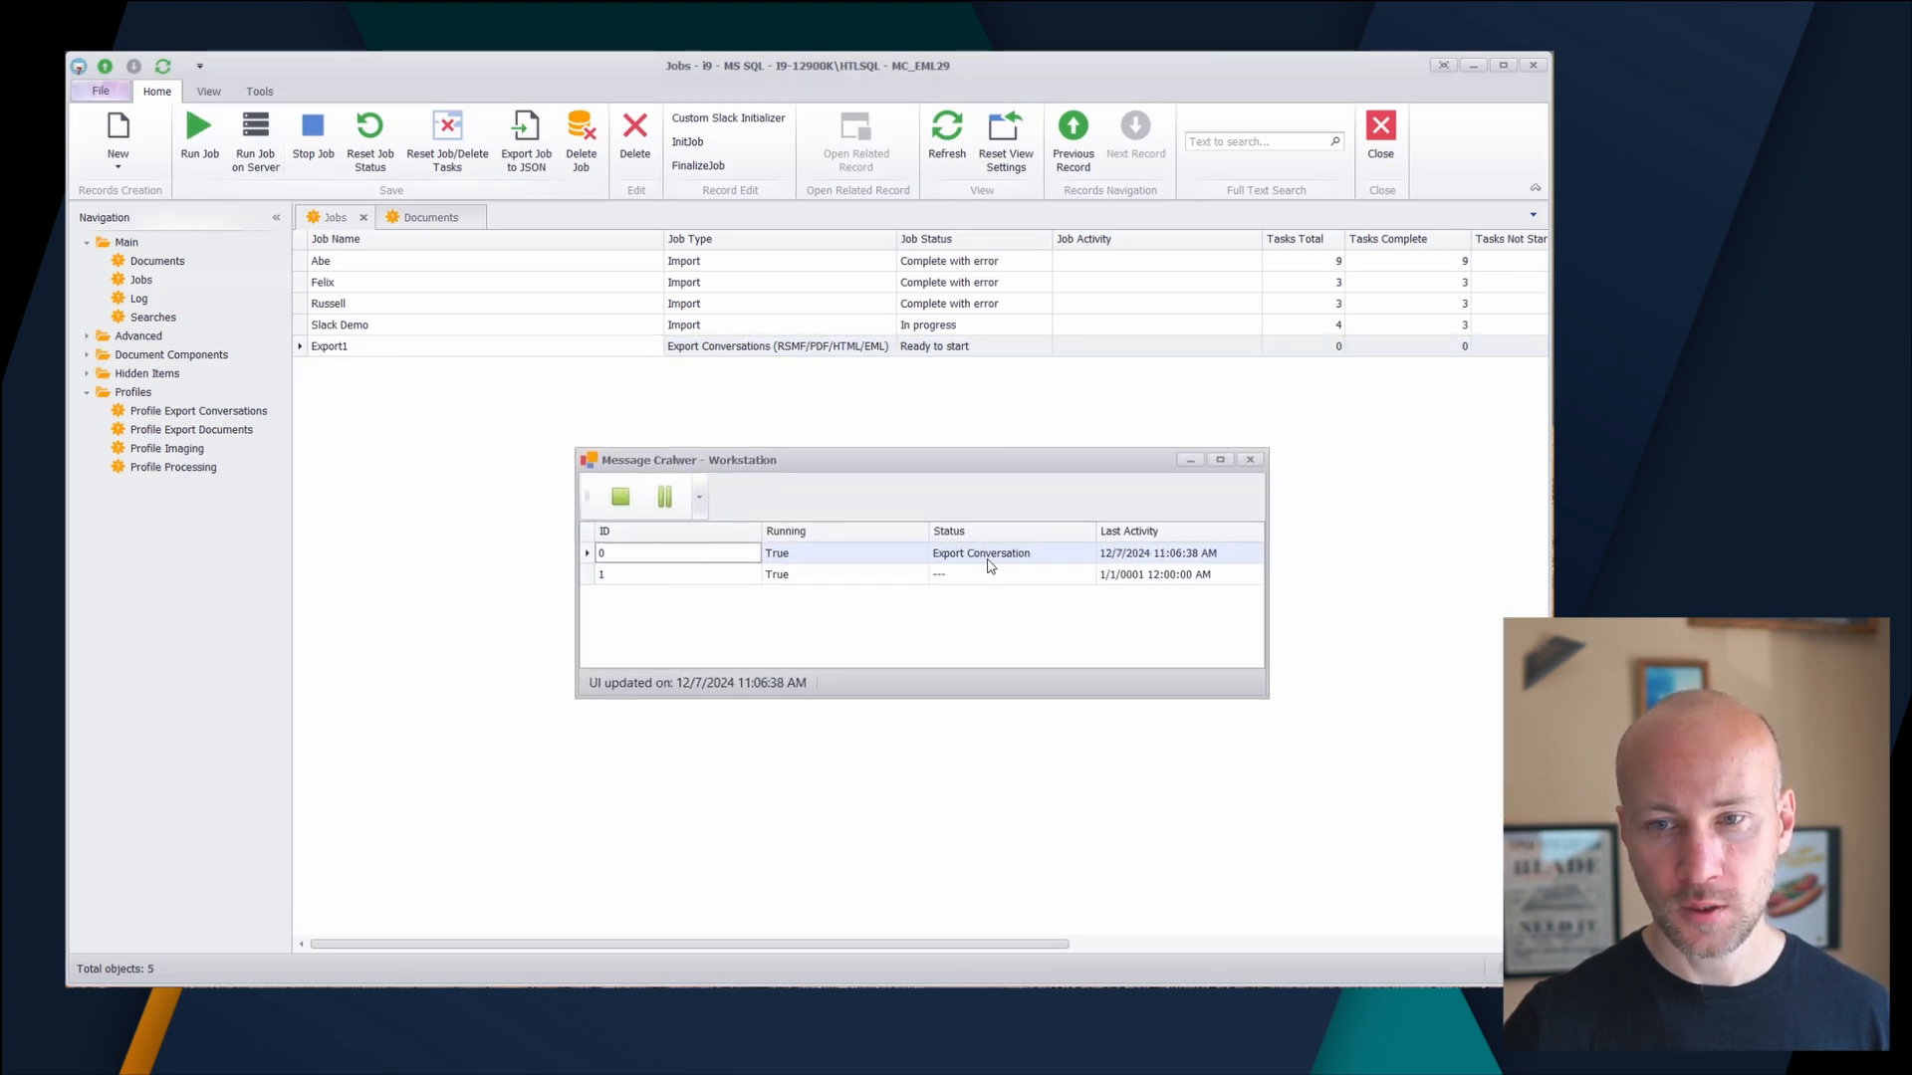
pyautogui.click(1190, 460)
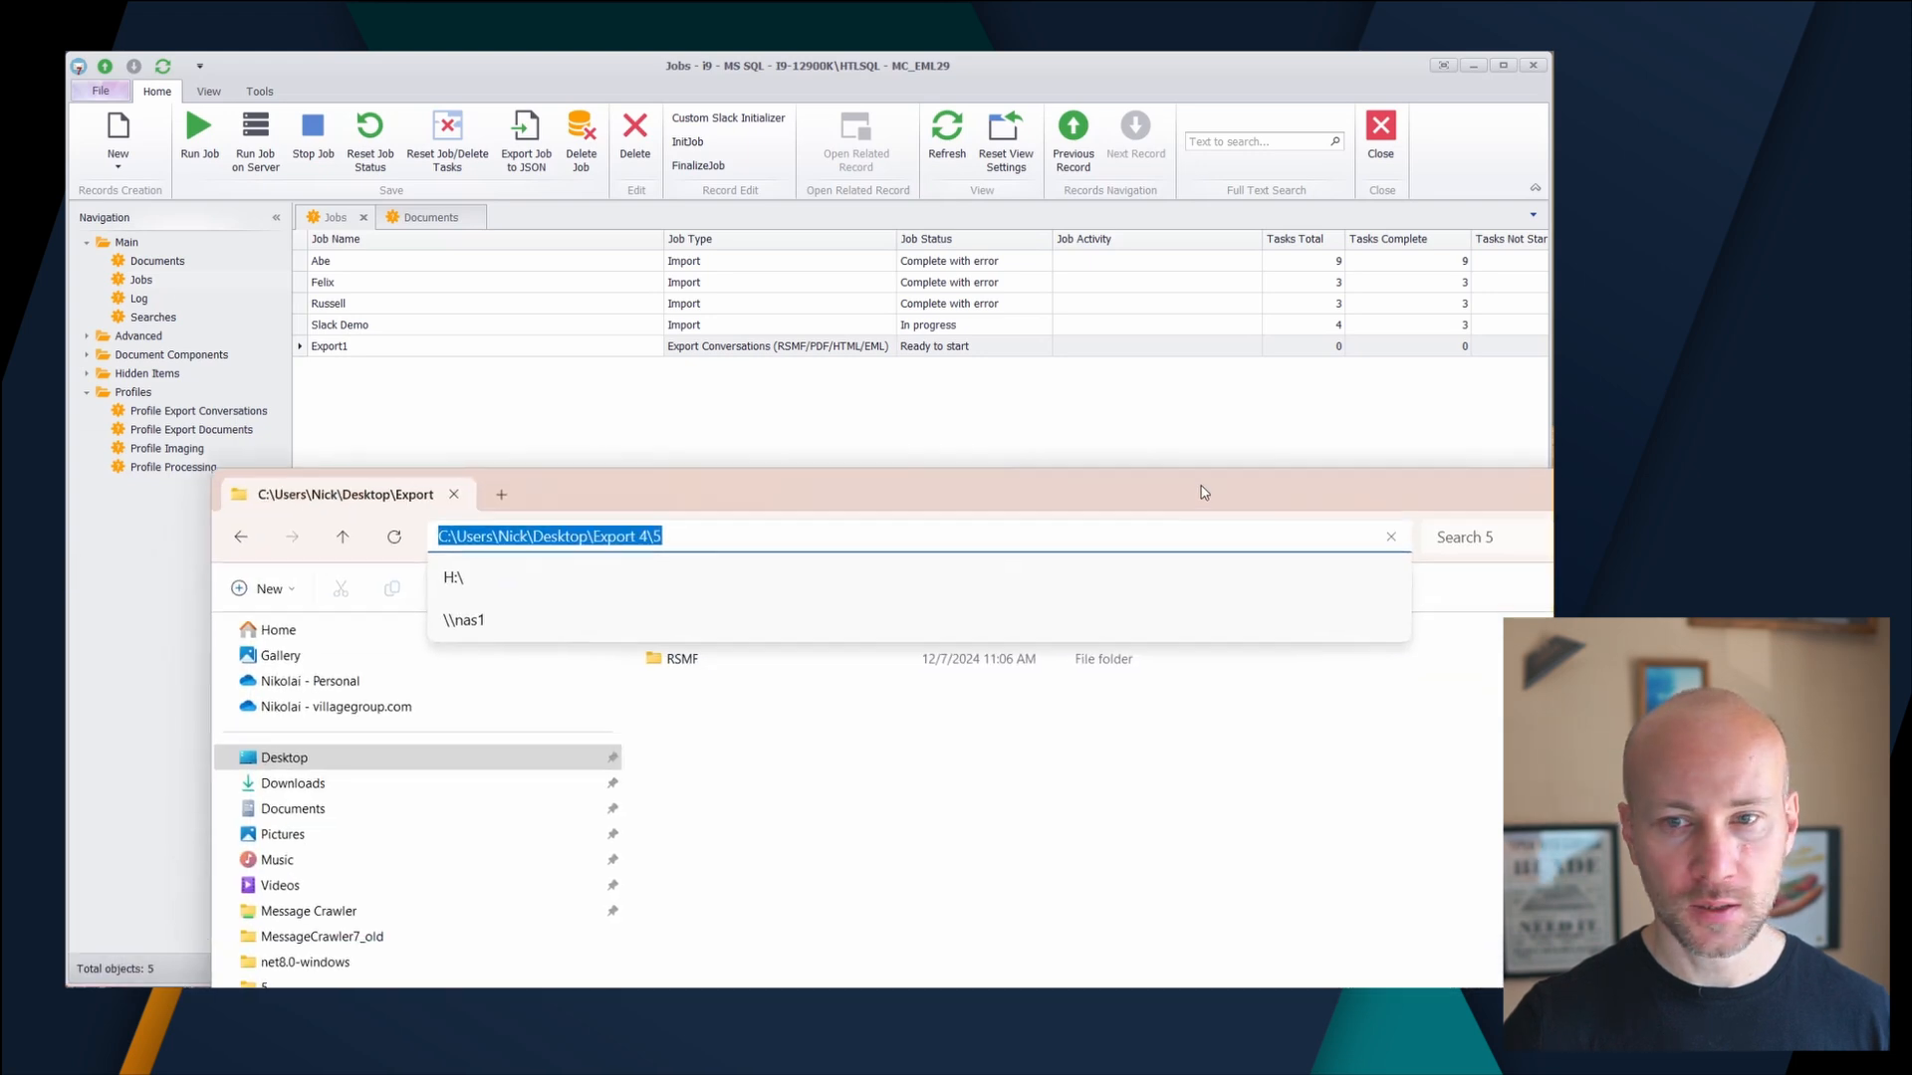
# - Inspect the exported RSMF files in the 00625 folder and the CrossRef.dat file, then dismiss the job completion message
pyautogui.moveTo(1199, 504); pyautogui.dragTo(1140, 374)
pyautogui.click(687, 623)
pyautogui.doubleClick(611, 543)
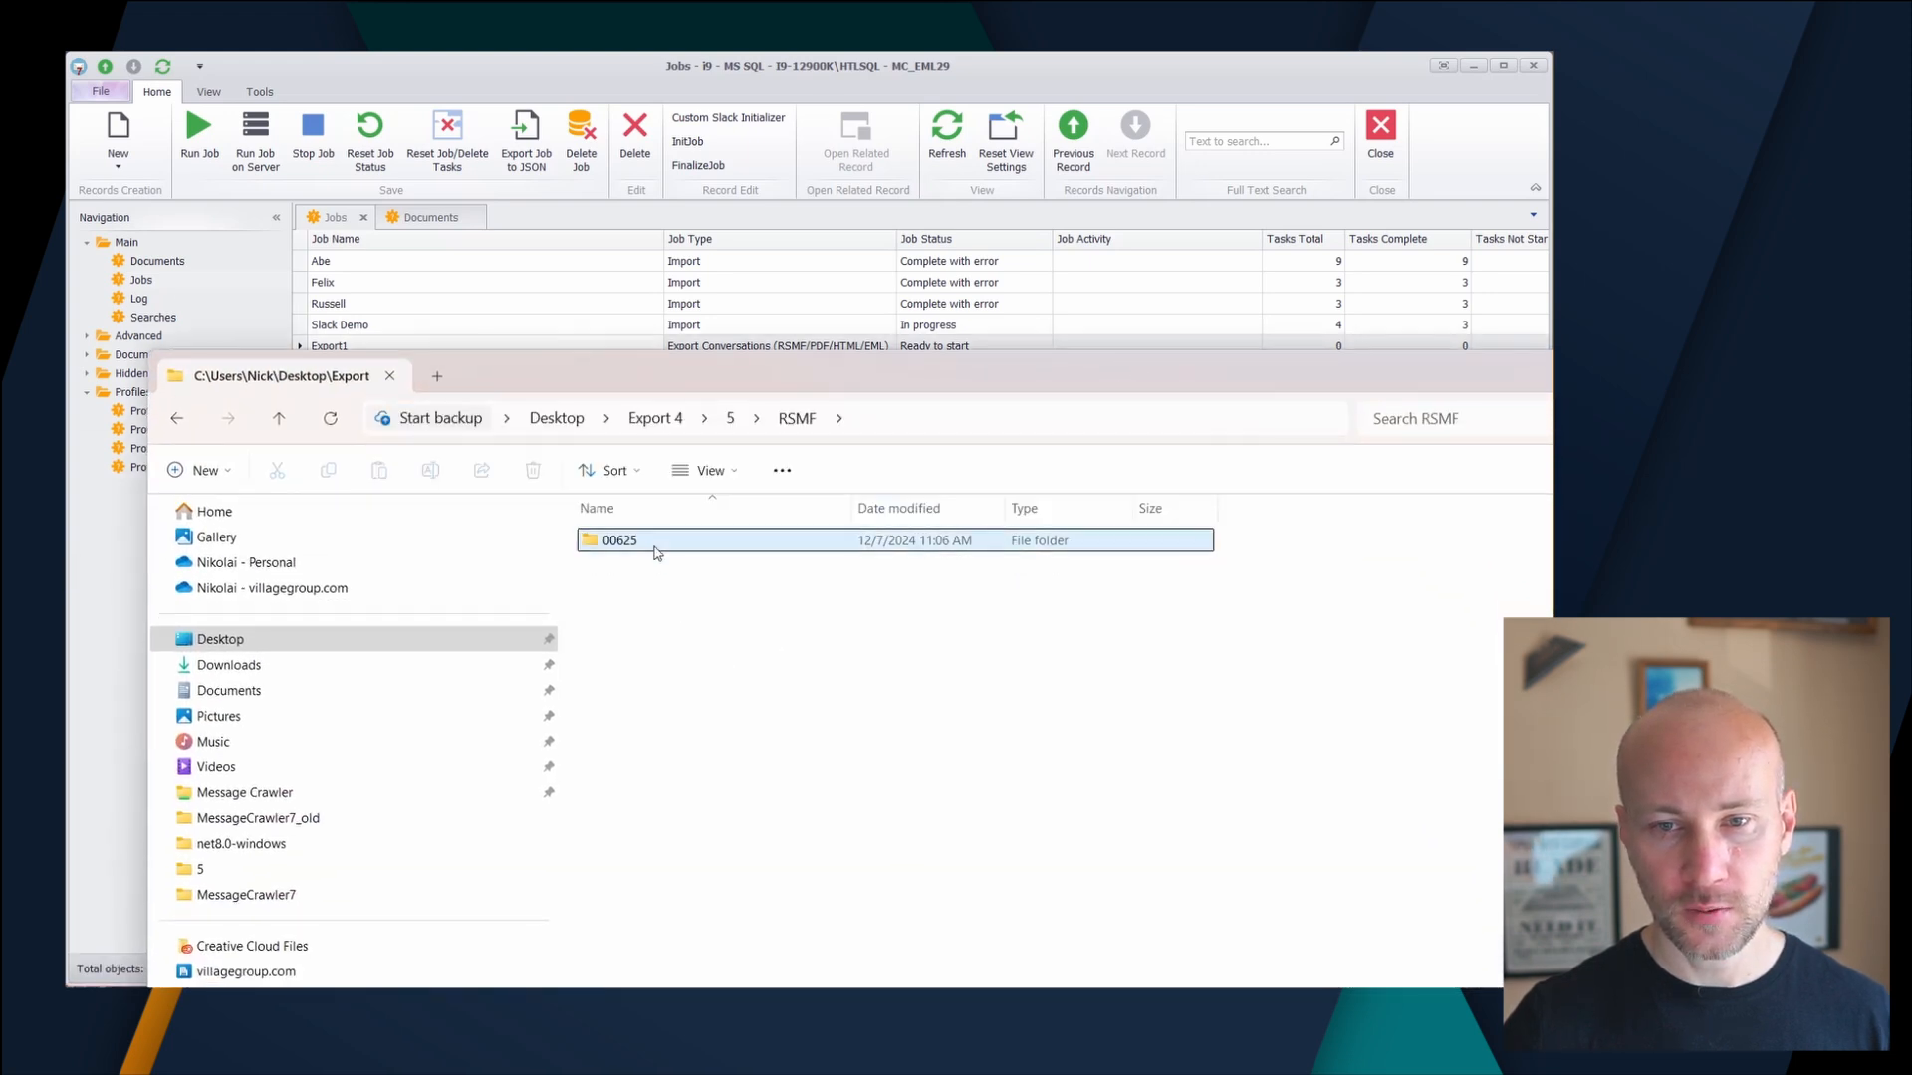
pyautogui.doubleClick(654, 547)
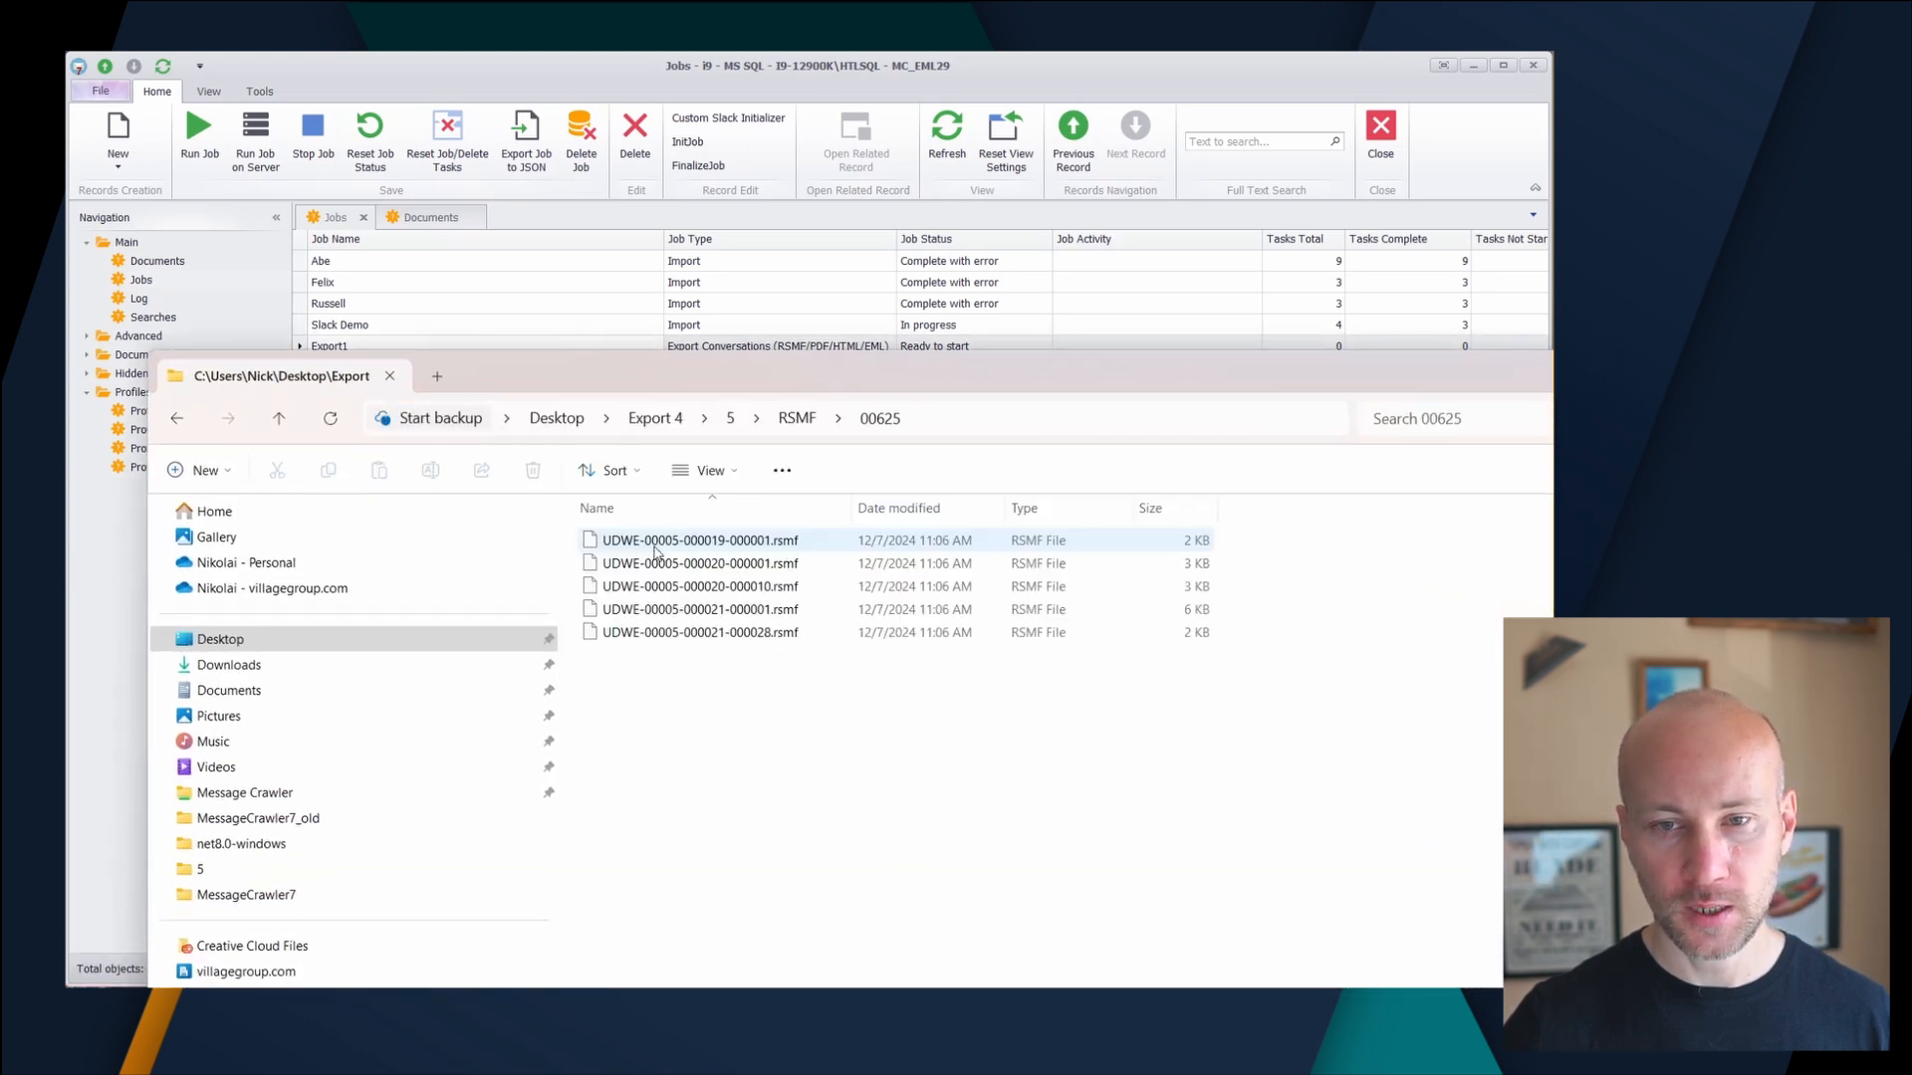
pyautogui.click(797, 418)
pyautogui.click(735, 422)
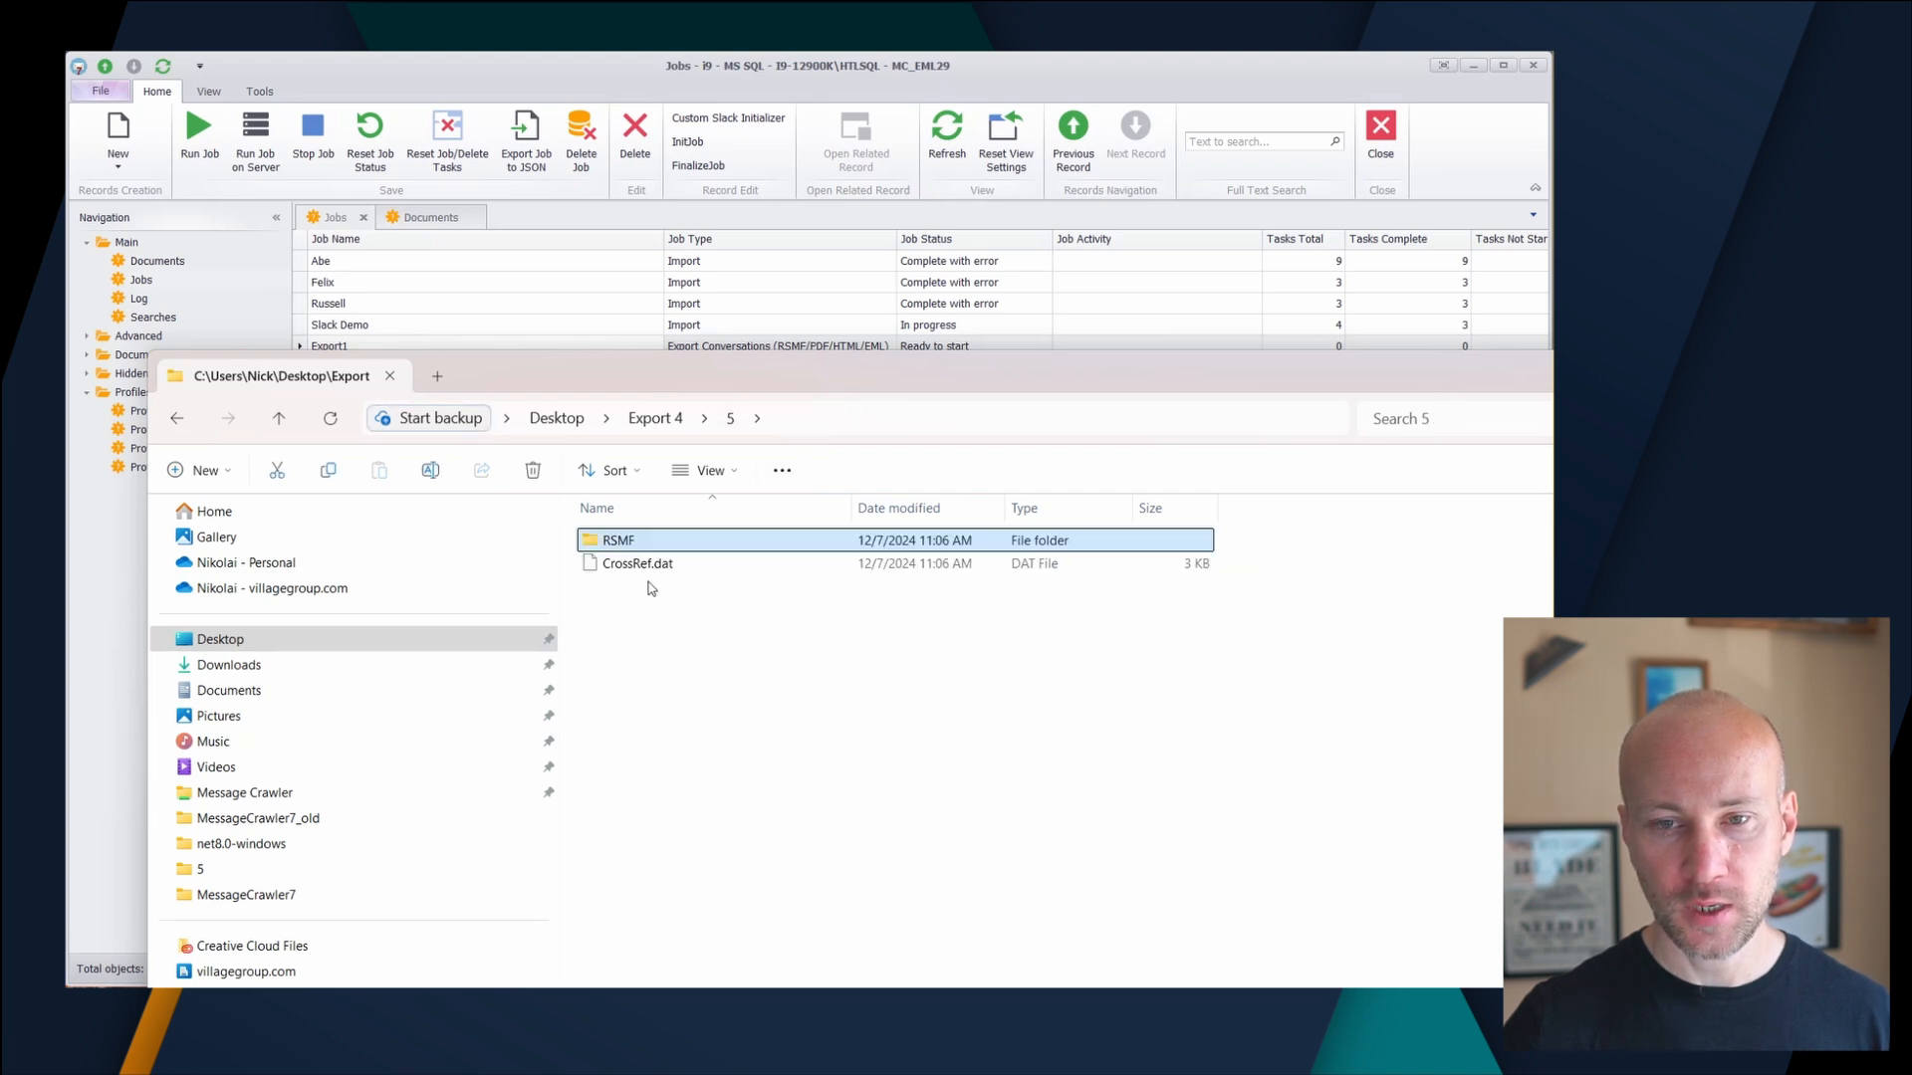
pyautogui.click(649, 561)
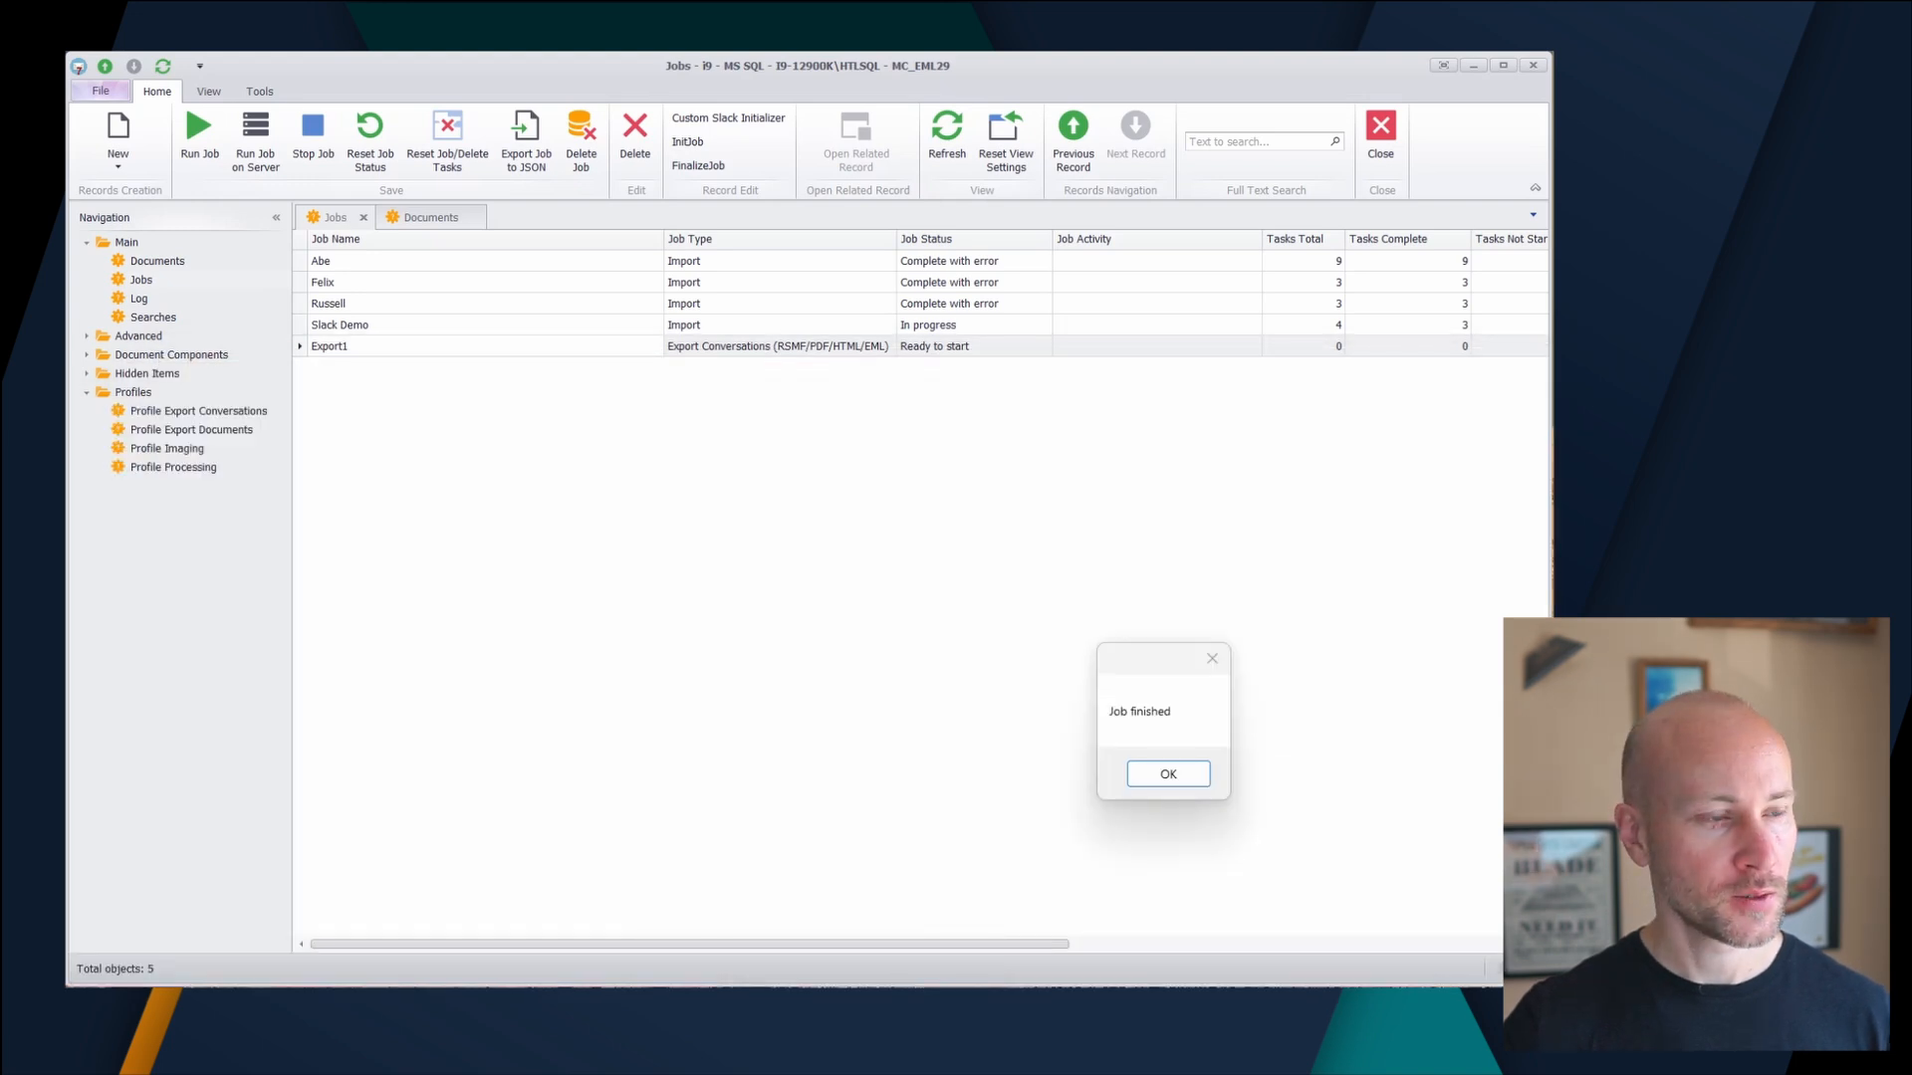
pyautogui.click(1169, 773)
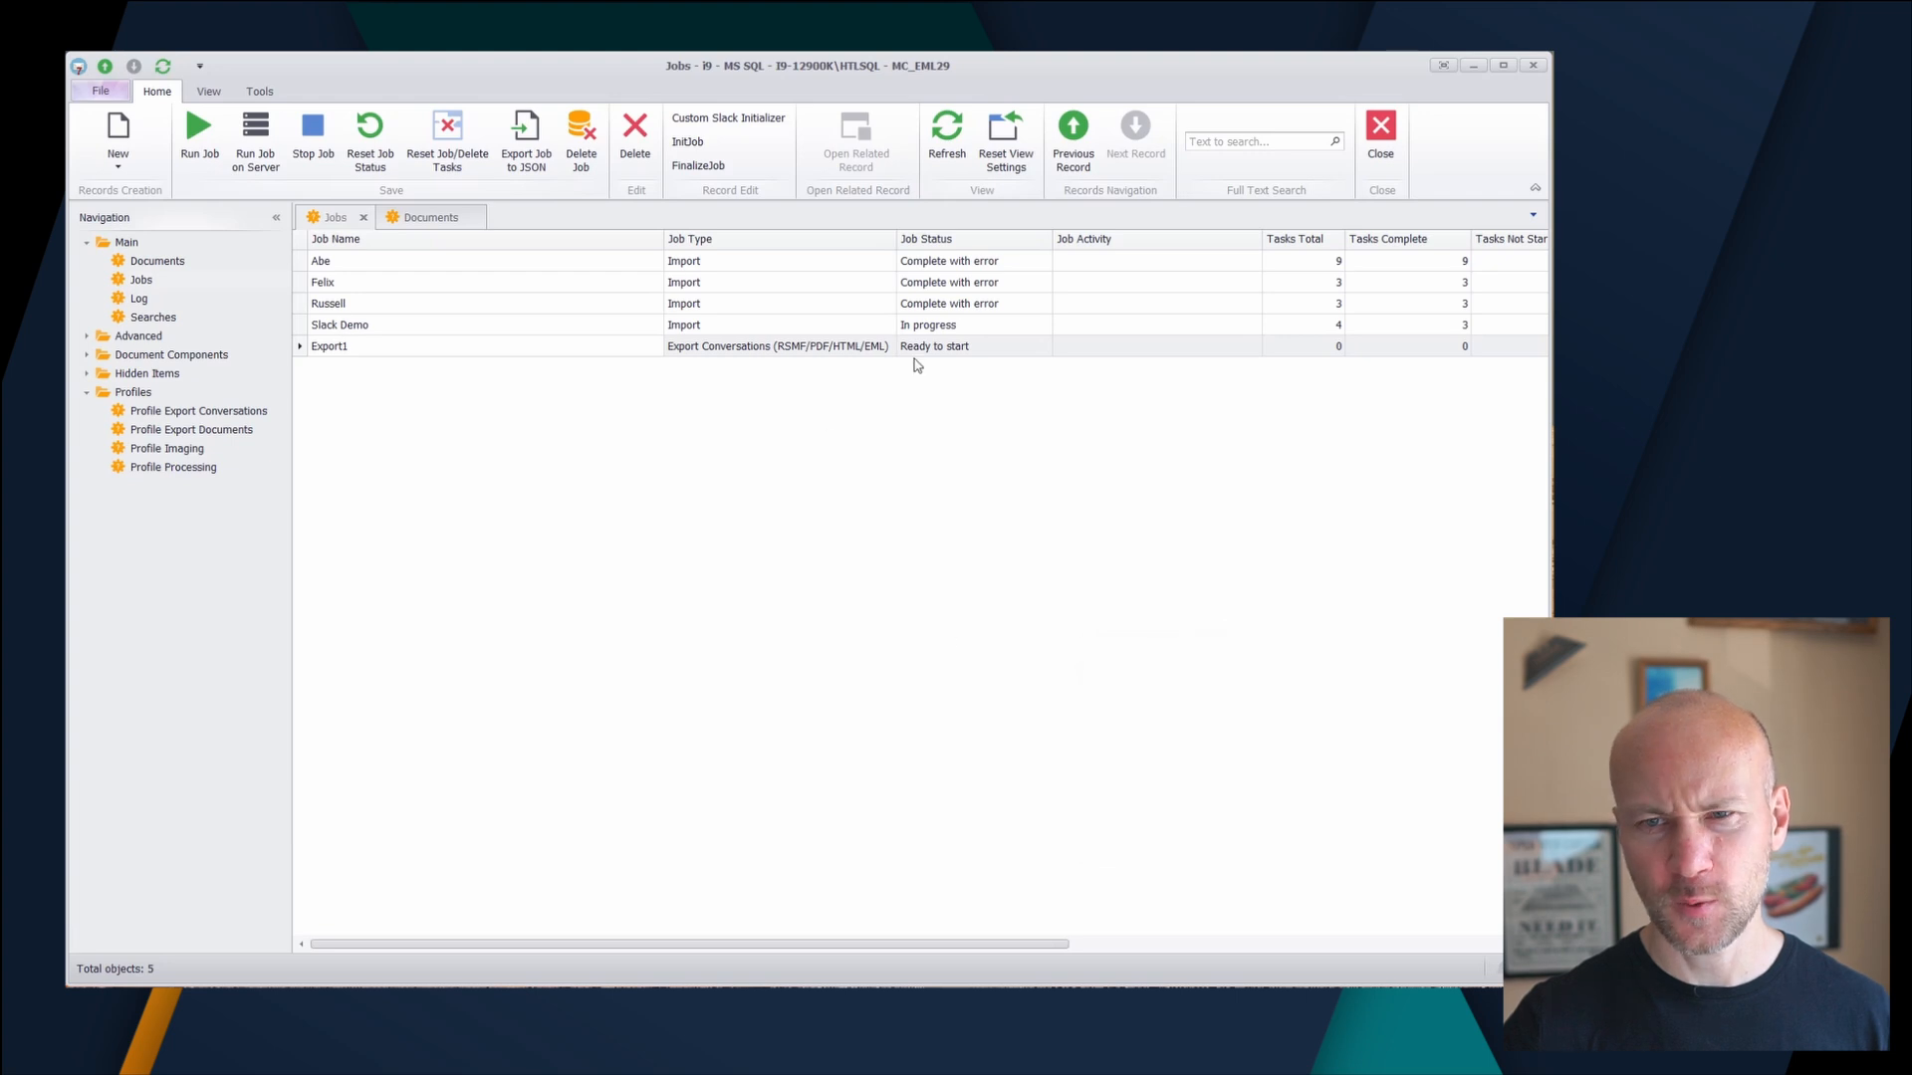